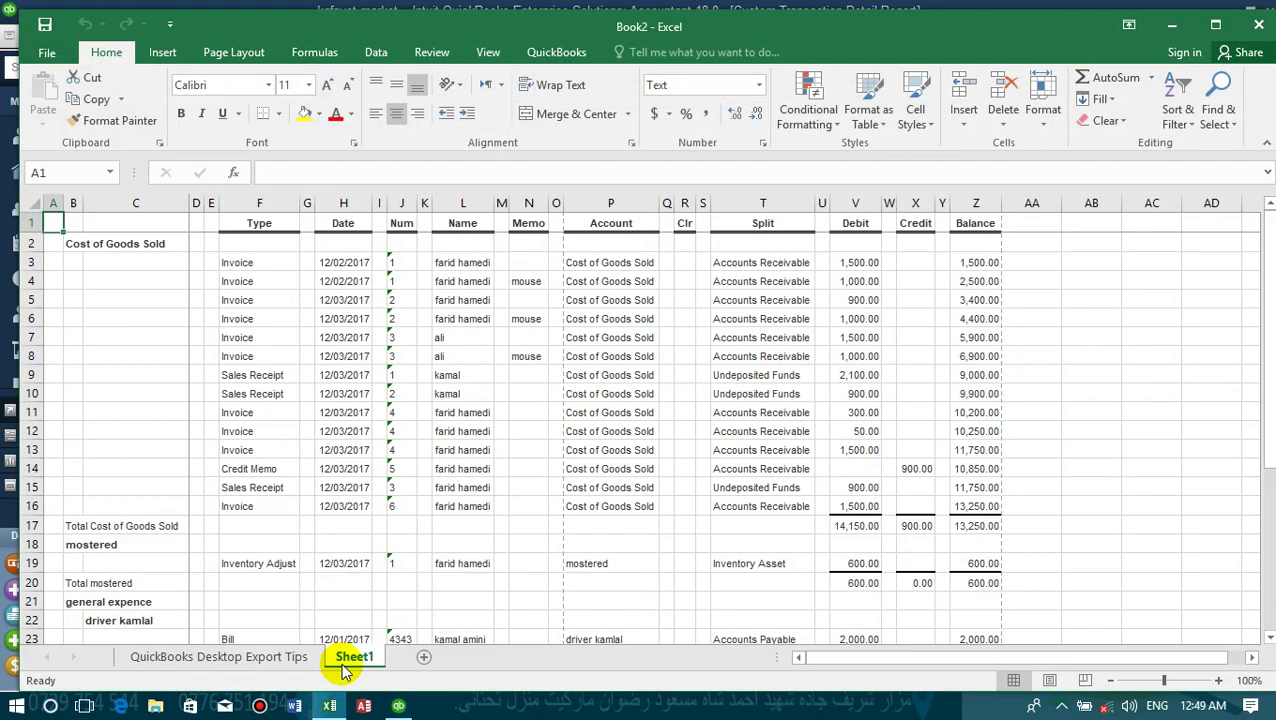
- Review the exported Cost of Goods Sold report in Book2, checking entries such as cell K3
{"action": "left_click", "coordinate": [268, 316]}
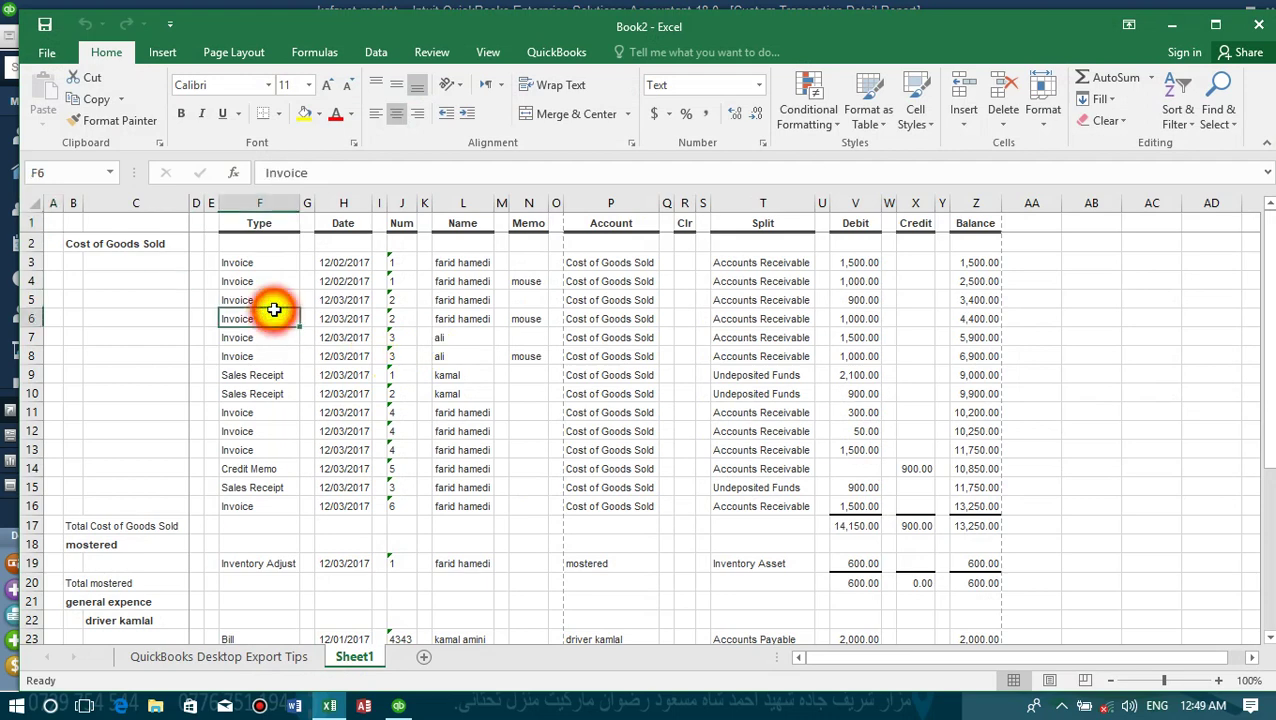
{"action": "left_click", "coordinate": [423, 262]}
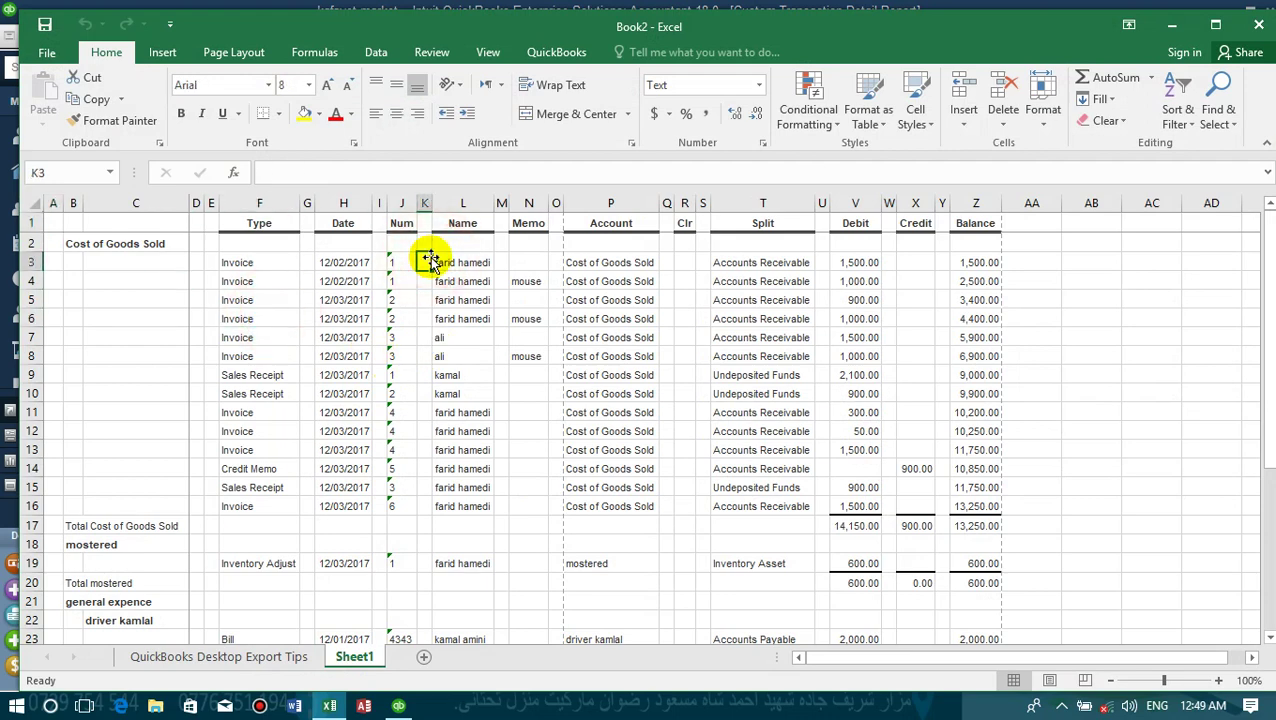
{"action": "scroll", "coordinate": [428, 260], "scroll_direction": "down", "scroll_amount": 11}
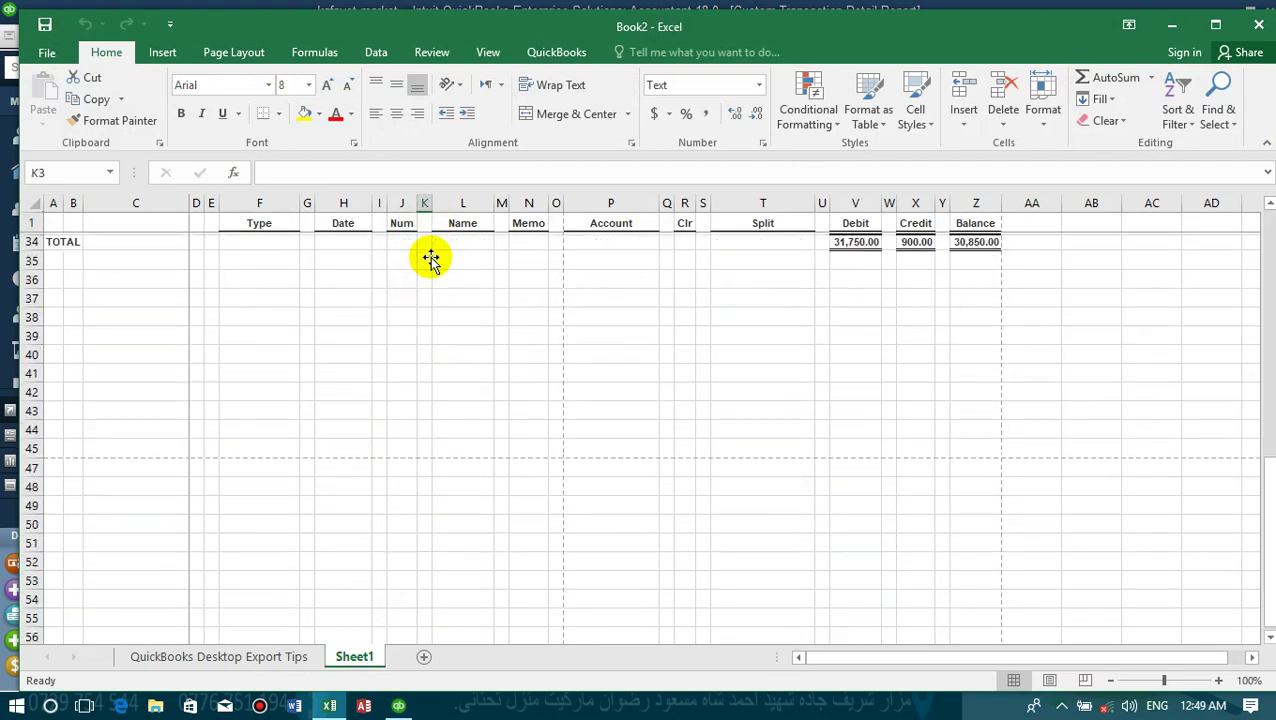
{"action": "scroll", "coordinate": [428, 260], "scroll_direction": "up", "scroll_amount": 11}
- Save the workbook to the Desktop as Book2.xlsx, keeping the macro-free format
{"action": "left_click", "coordinate": [48, 50]}
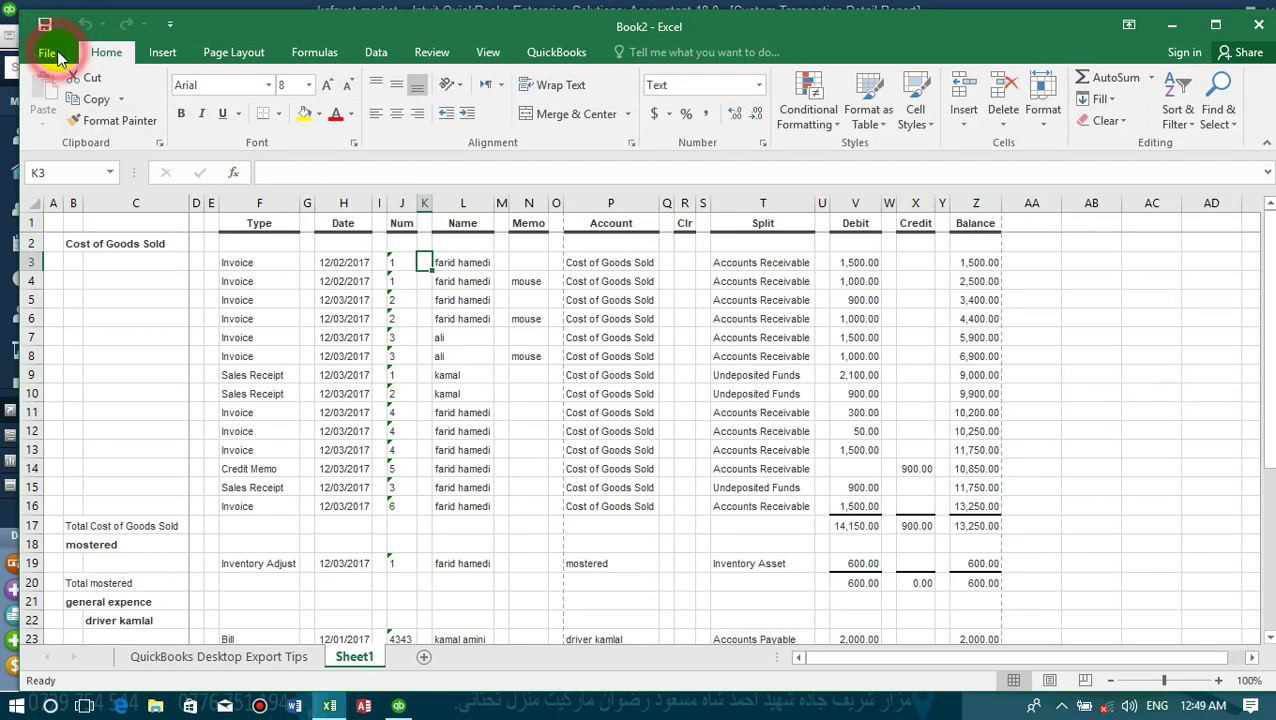
{"action": "left_click", "coordinate": [95, 218]}
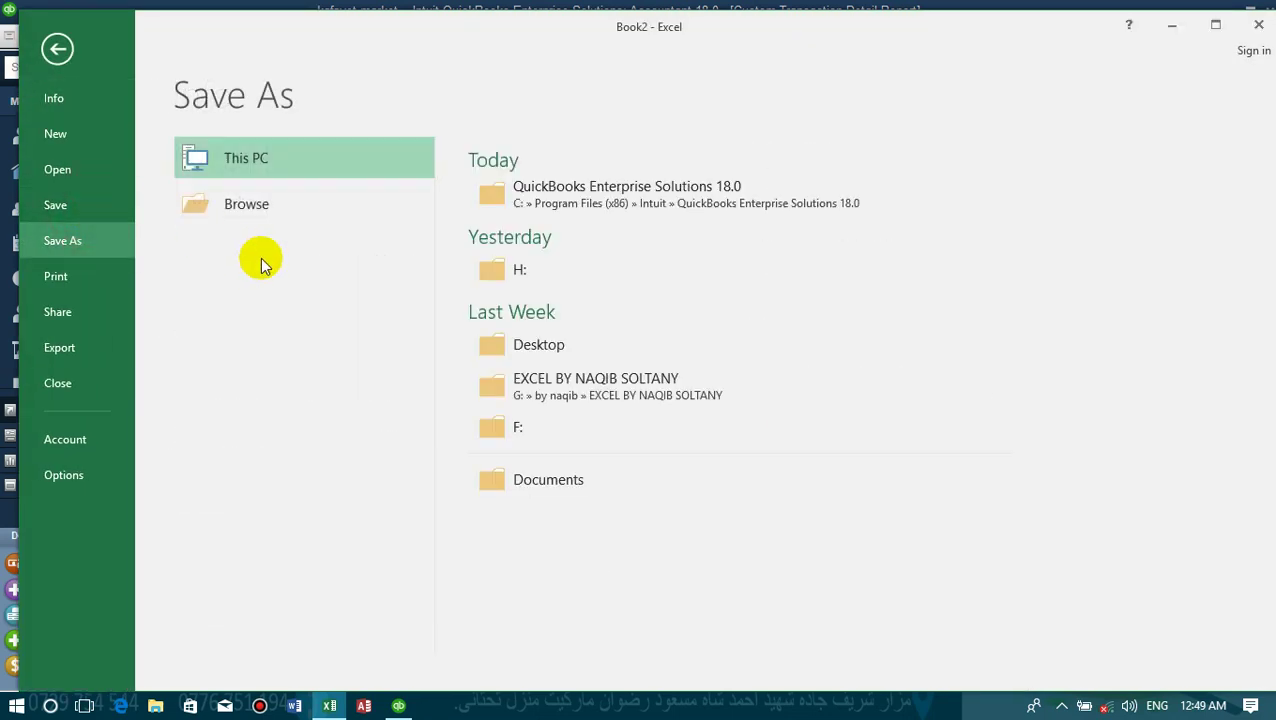
{"action": "double_click", "coordinate": [301, 158]}
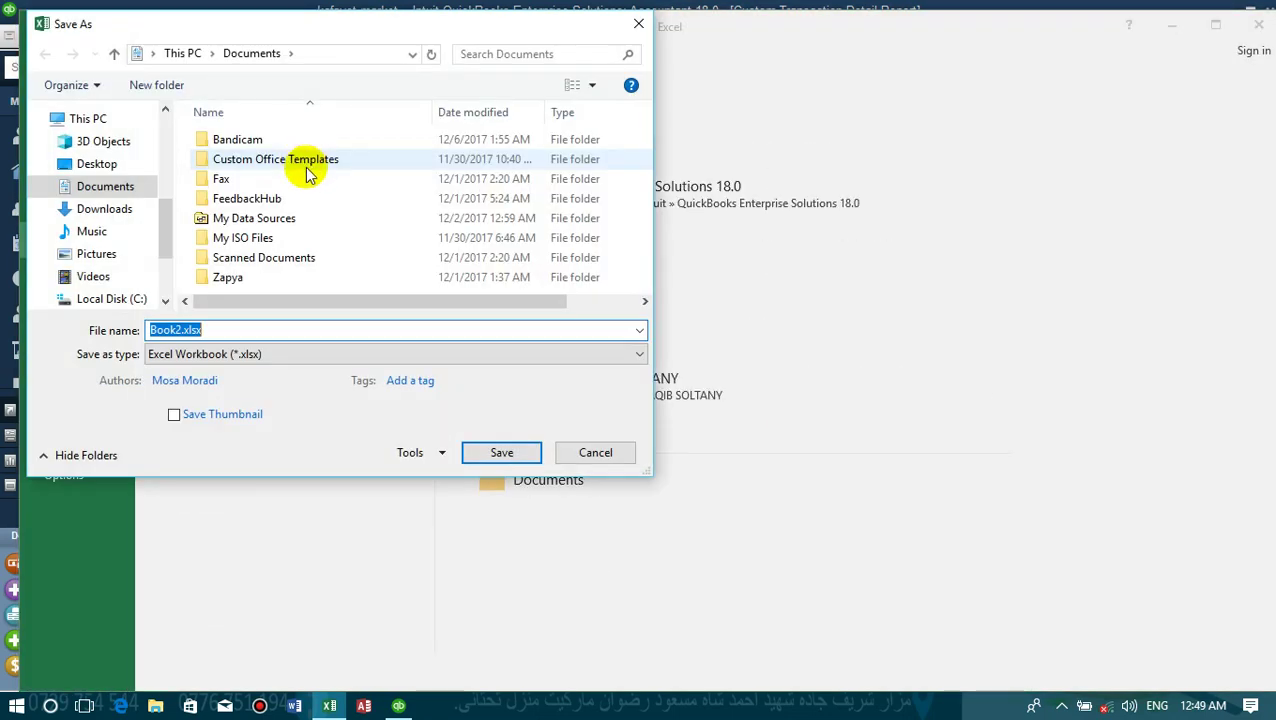
{"action": "left_click_drag", "start_coordinate": [167, 219], "coordinate": [160, 90]}
{"action": "left_click", "coordinate": [93, 152]}
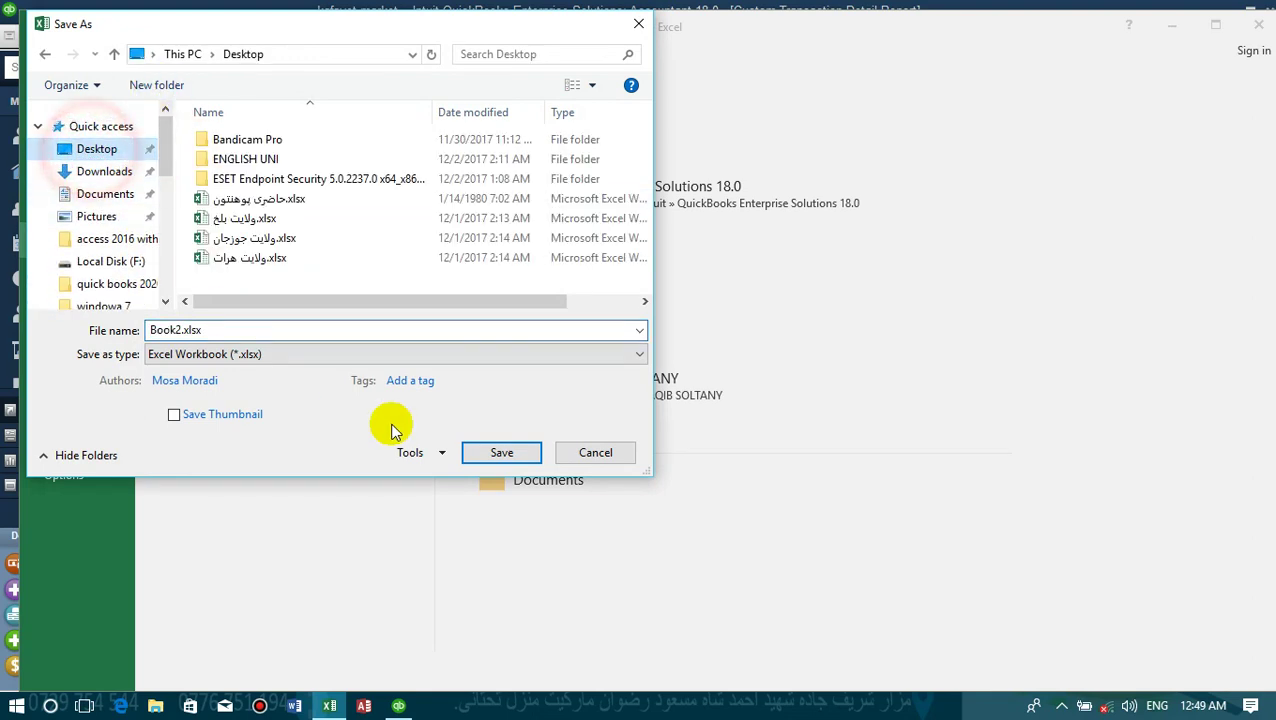
{"action": "left_click", "coordinate": [513, 455]}
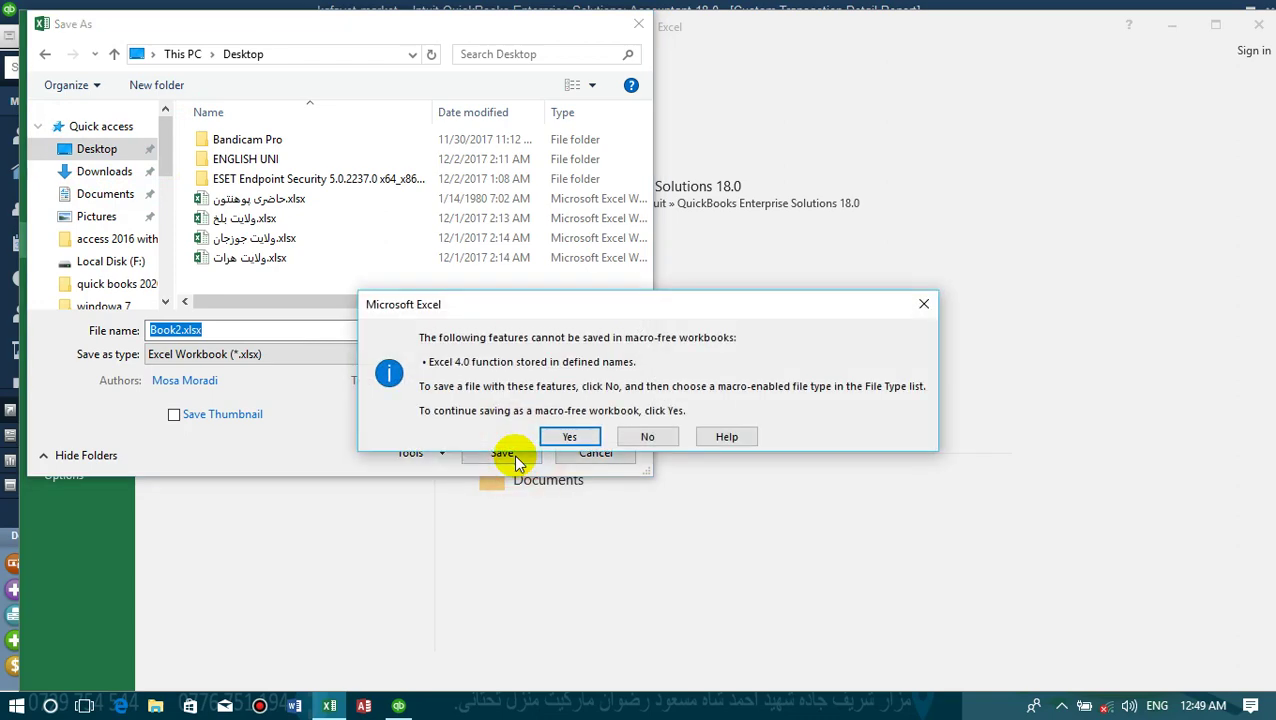
{"action": "left_click", "coordinate": [557, 435]}
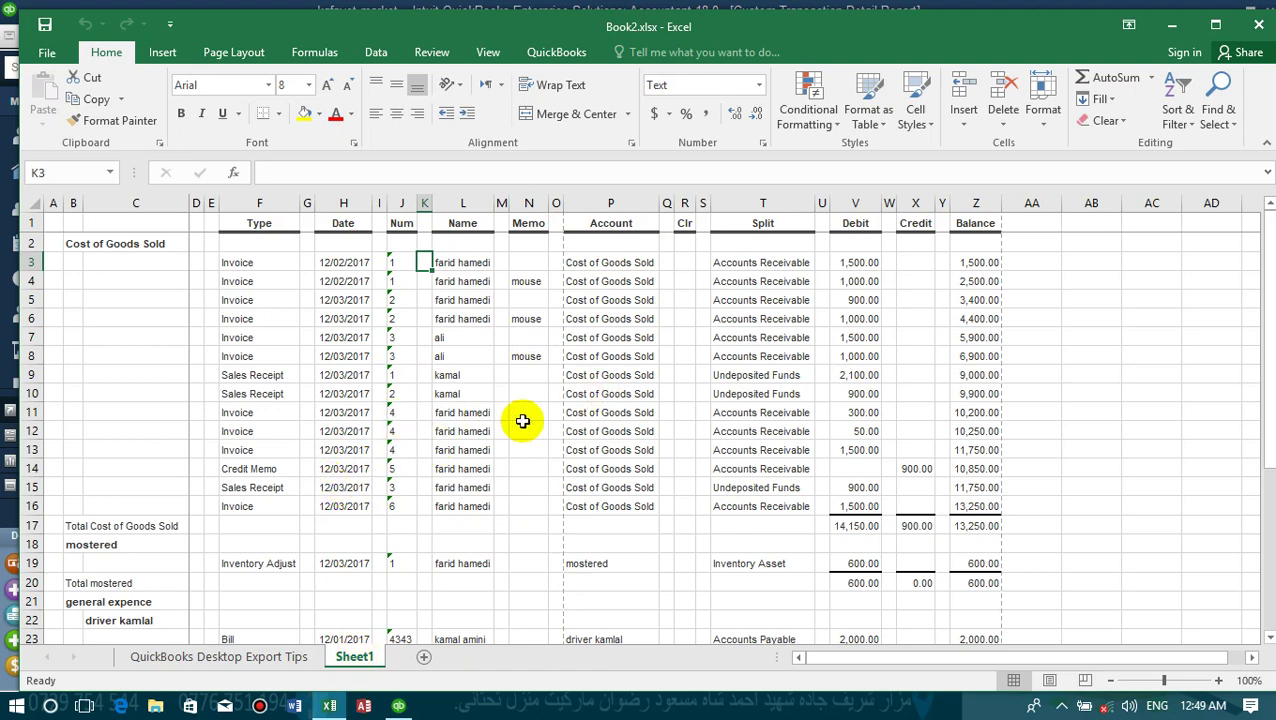
- Rename Sheet1 to مصرف and close Excel
{"action": "right_click", "coordinate": [358, 655]}
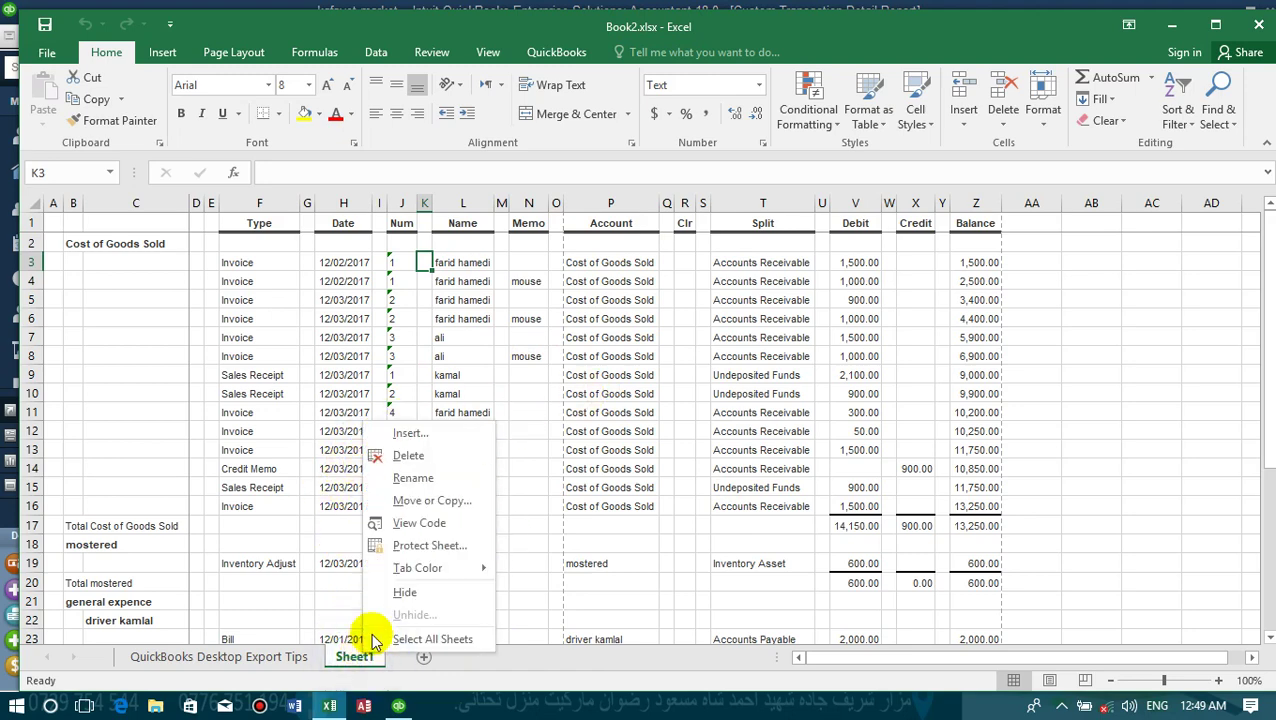
{"action": "left_click", "coordinate": [414, 479]}
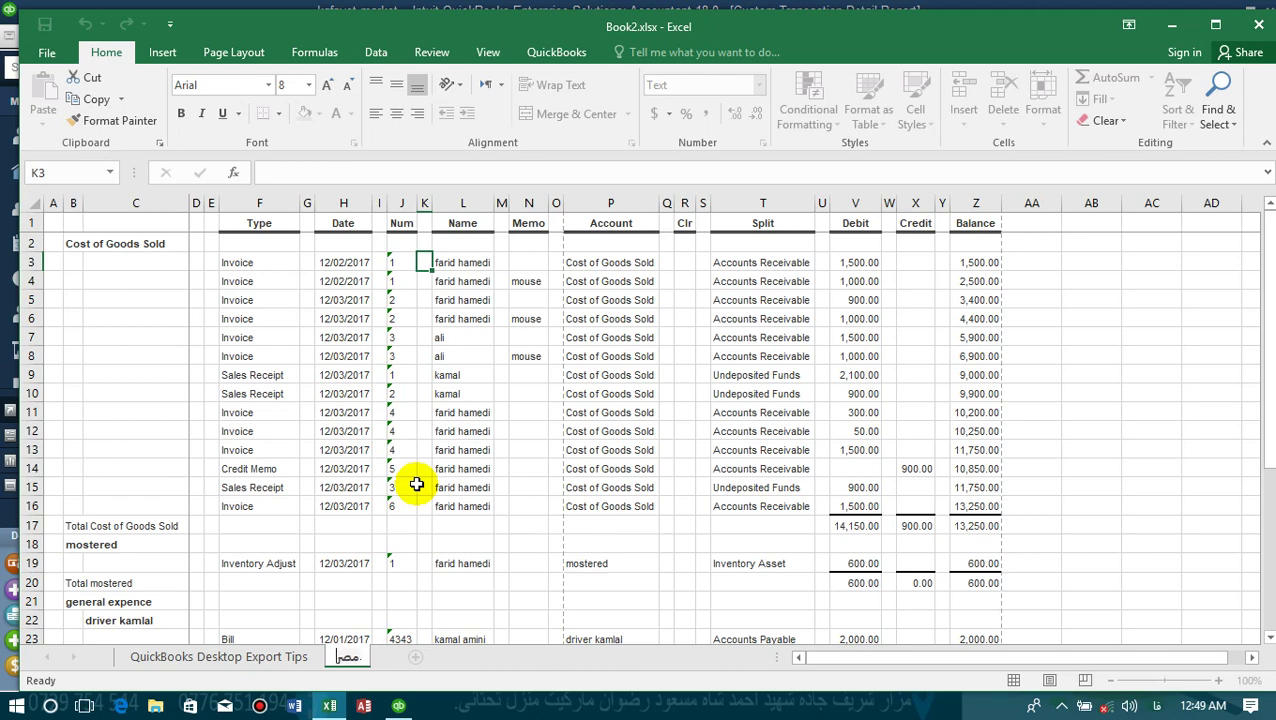
{"action": "left_click", "coordinate": [436, 488]}
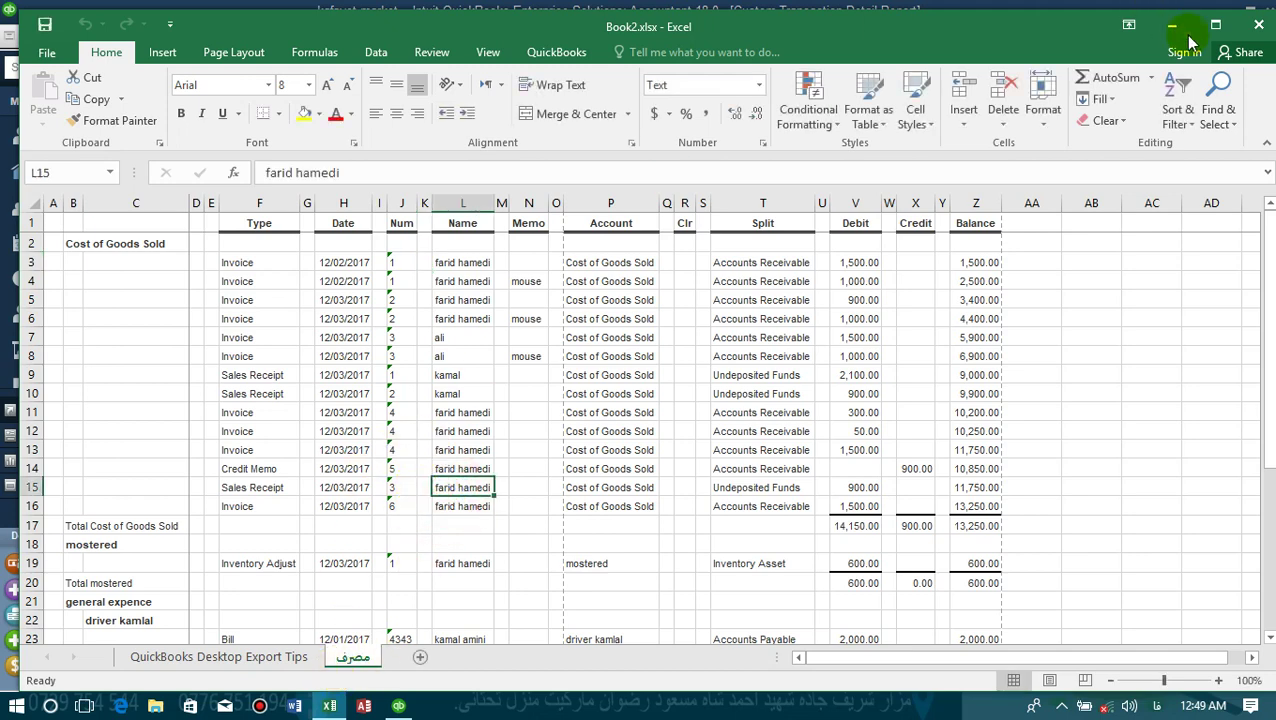
{"action": "left_click", "coordinate": [1257, 23]}
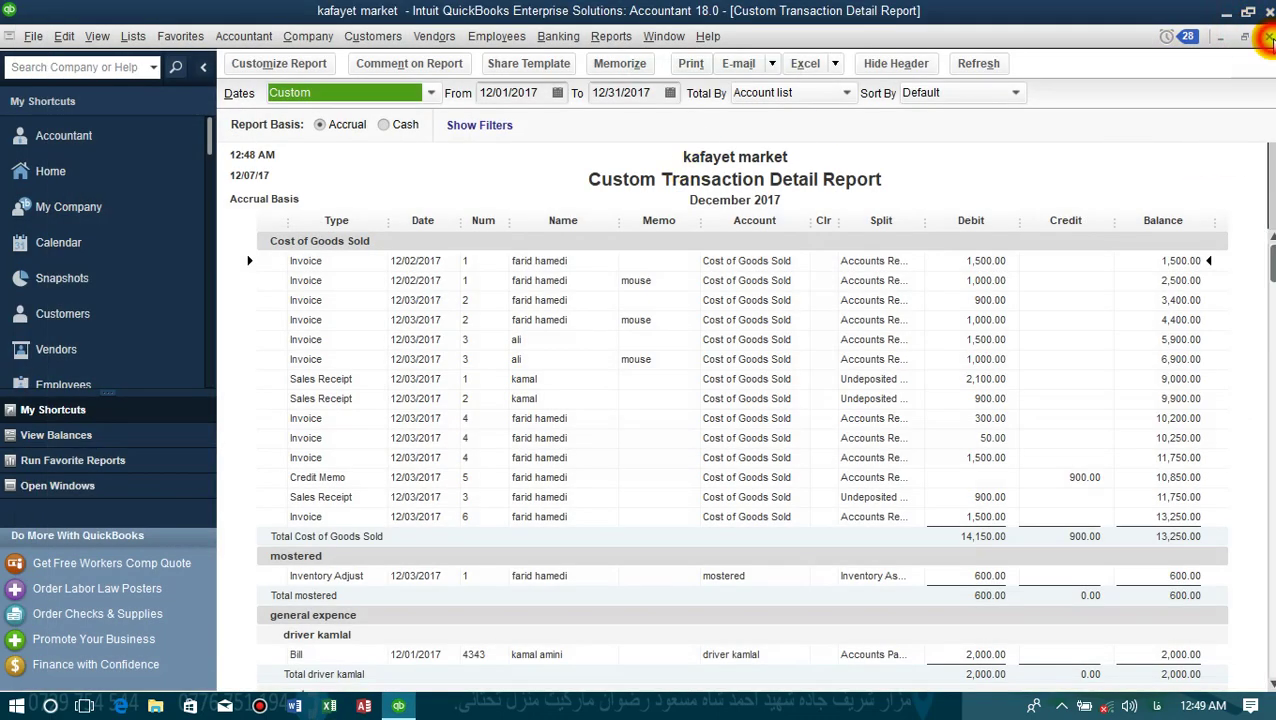
- Close the cost report without memorizing it and open the December 2017 income transactions
{"action": "left_click", "coordinate": [1268, 37]}
{"action": "left_click", "coordinate": [760, 245]}
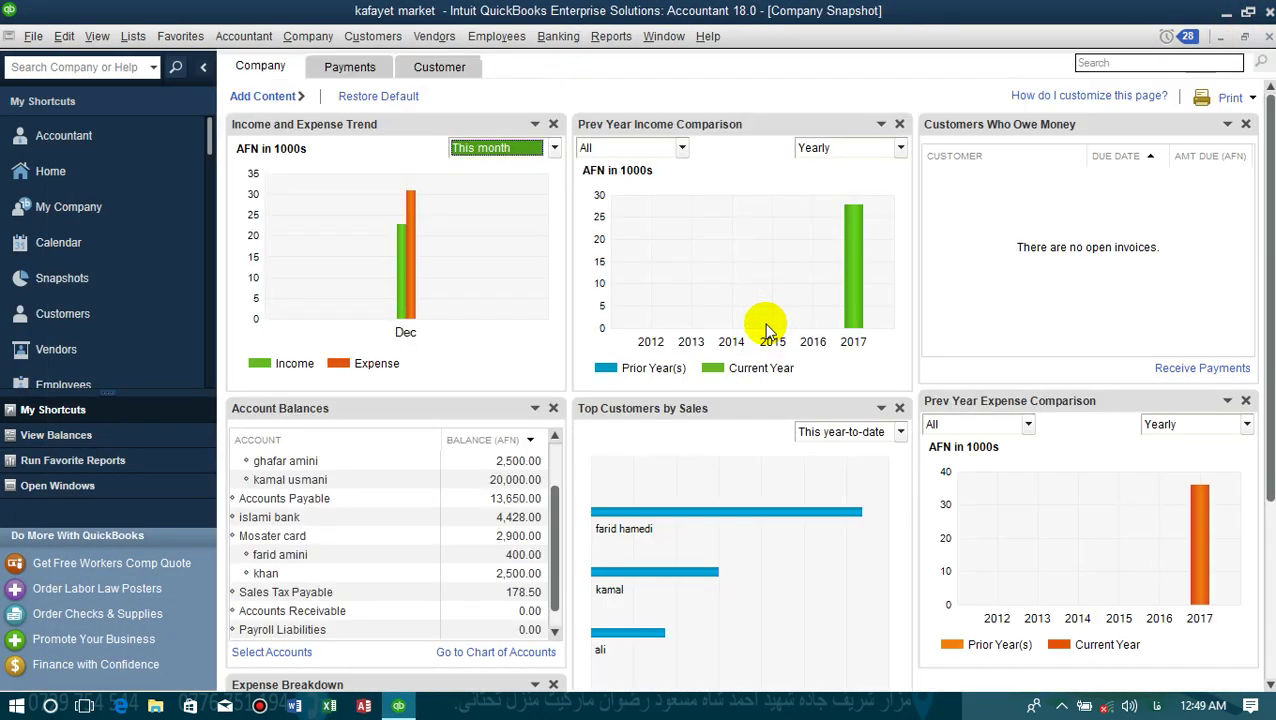
{"action": "left_click", "coordinate": [398, 241]}
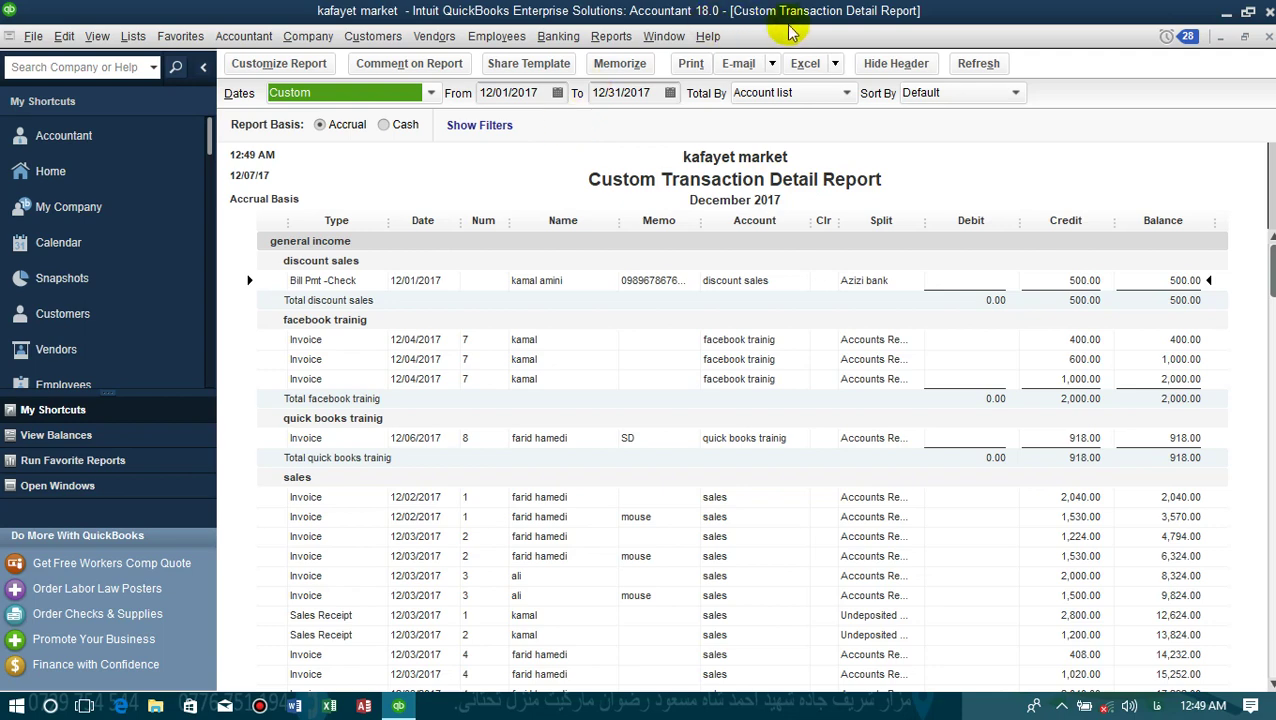
{"action": "left_click", "coordinate": [818, 68]}
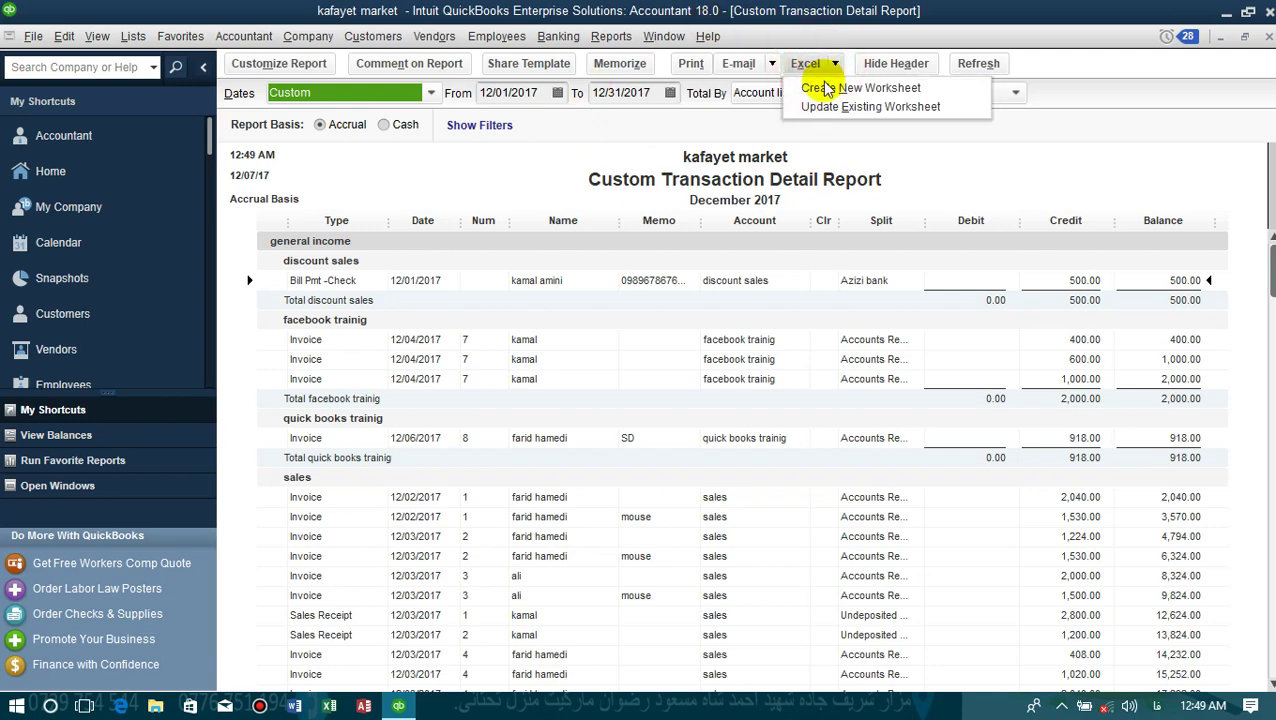
- Export the income report as a new worksheet into the existing Desktop workbook Book2.xlsx
{"action": "left_click", "coordinate": [825, 87]}
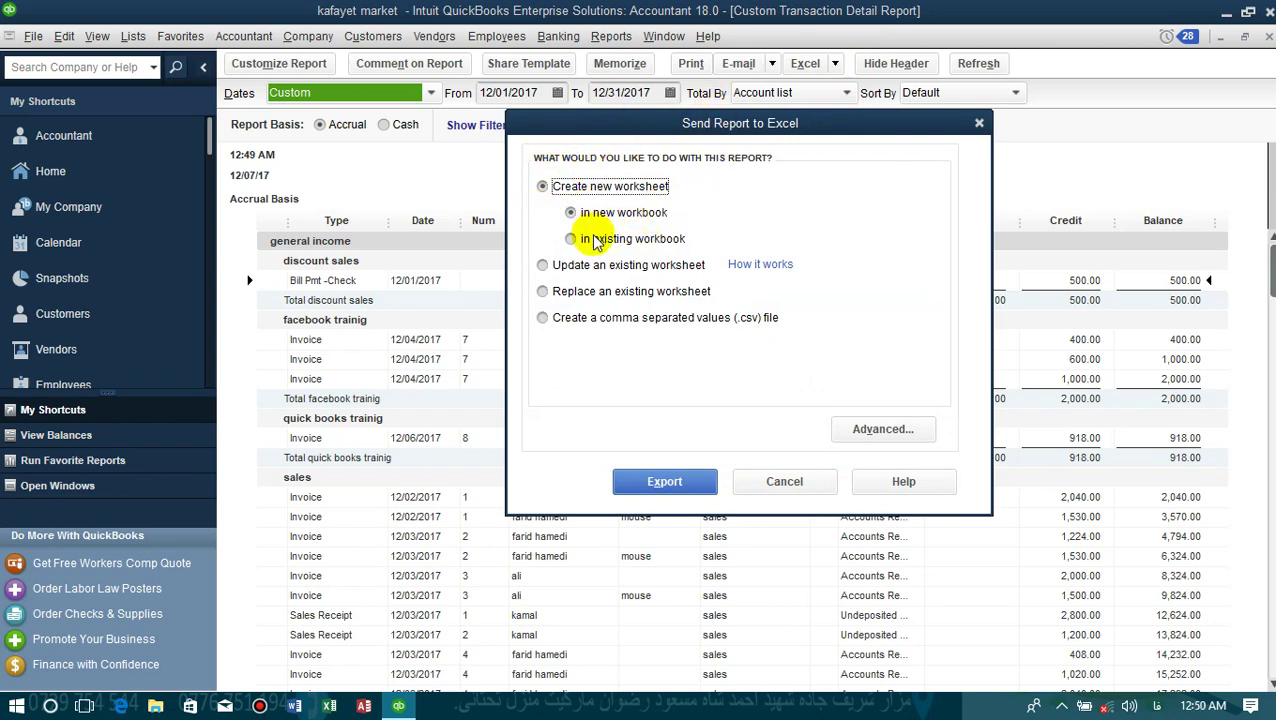
{"action": "left_click", "coordinate": [597, 243]}
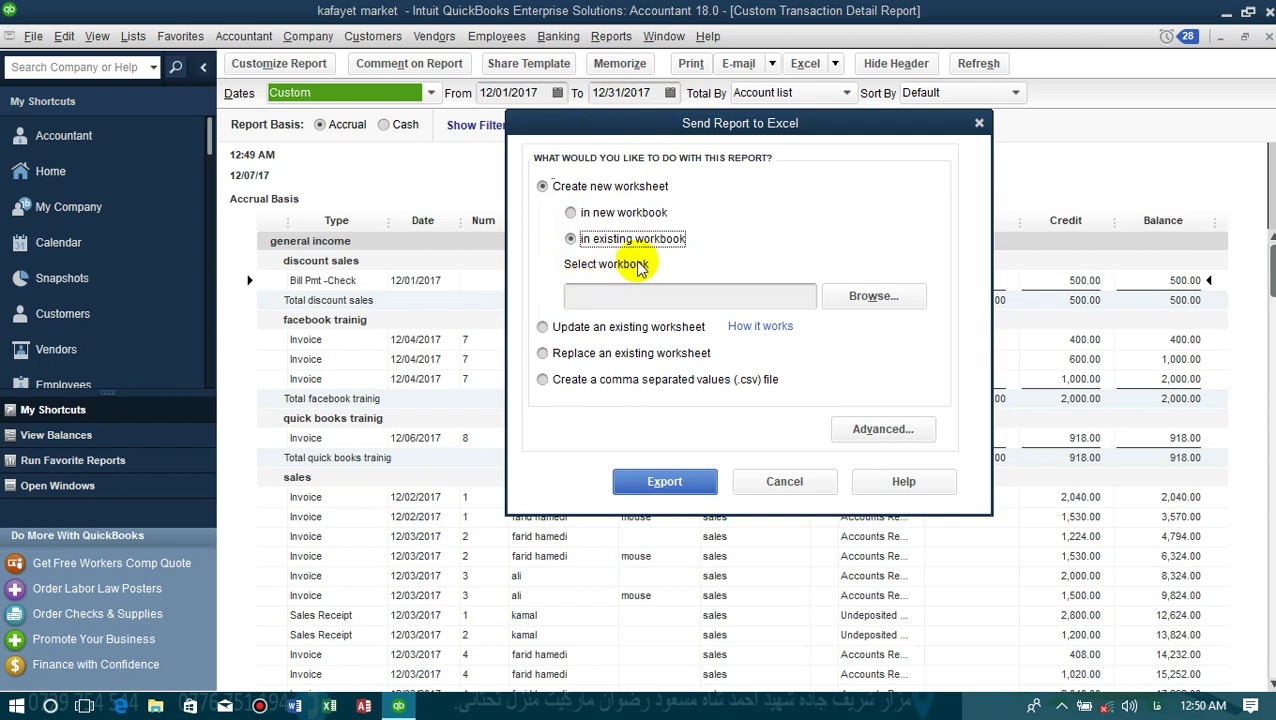
{"action": "left_click", "coordinate": [884, 303]}
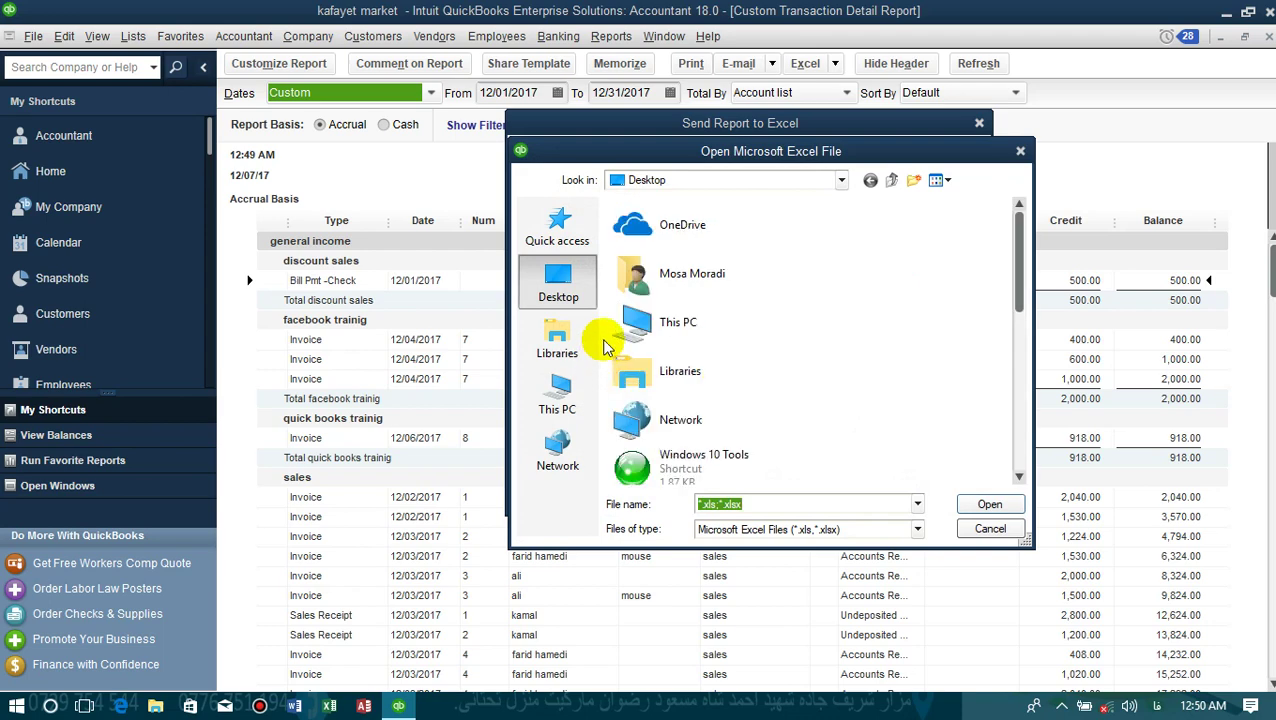
{"action": "left_click", "coordinate": [742, 428]}
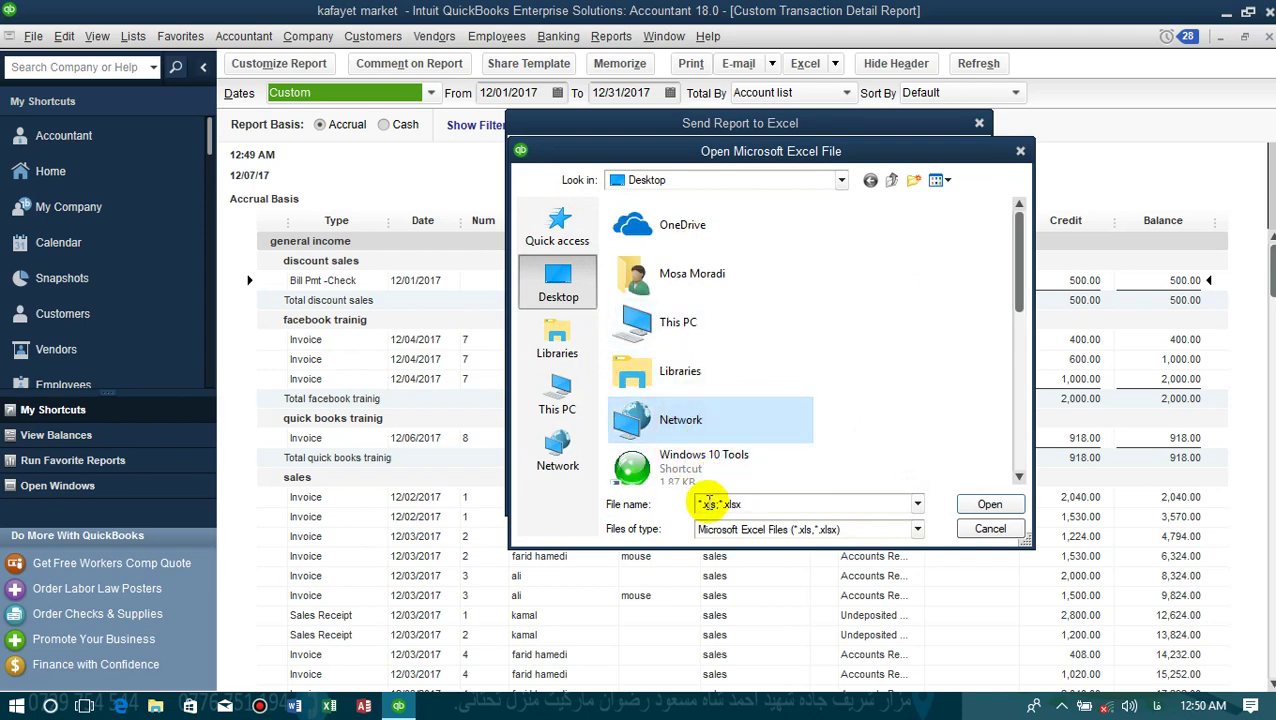
{"action": "left_click_drag", "start_coordinate": [1020, 275], "coordinate": [1022, 445]}
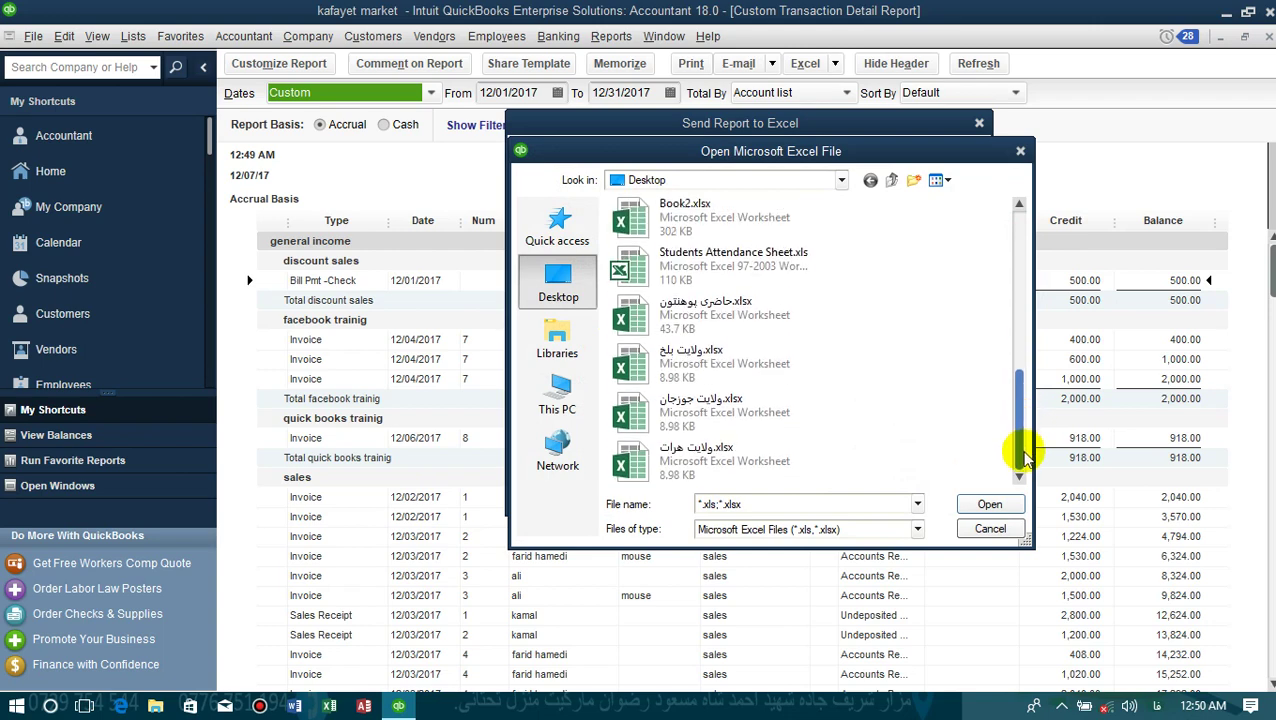
{"action": "left_click", "coordinate": [741, 222]}
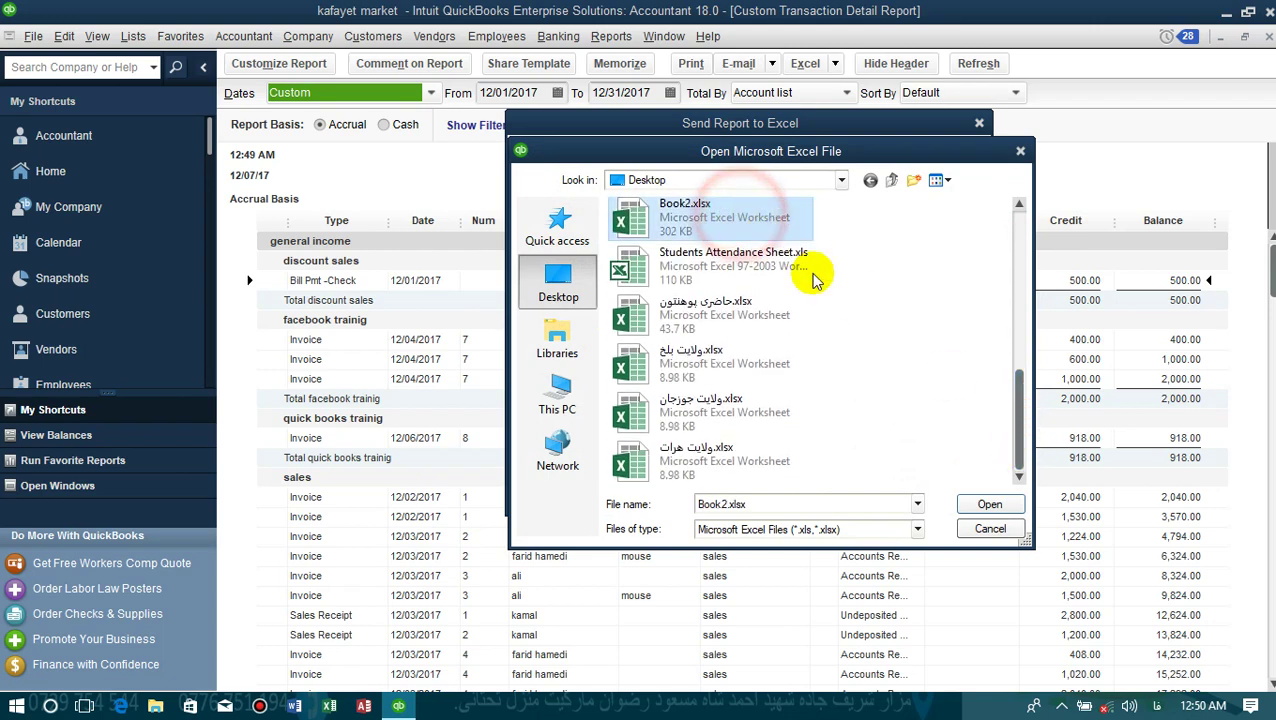
{"action": "left_click", "coordinate": [988, 505]}
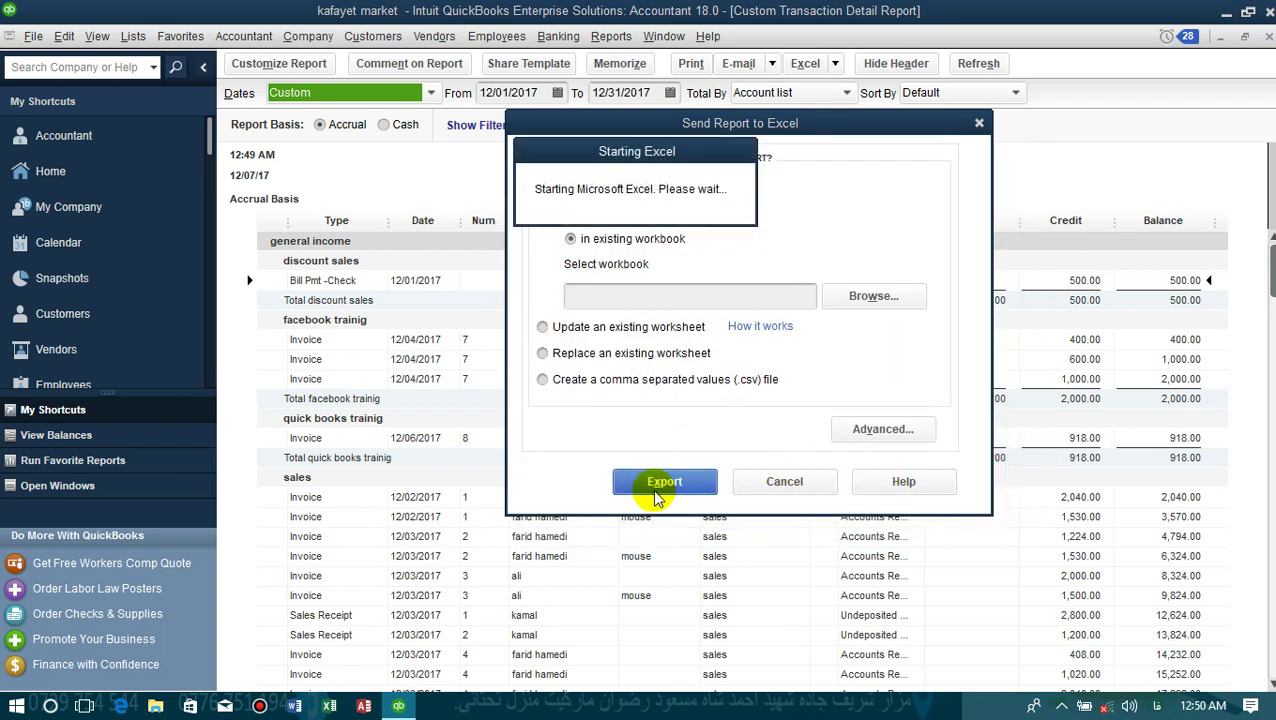
{"action": "left_click", "coordinate": [655, 484]}
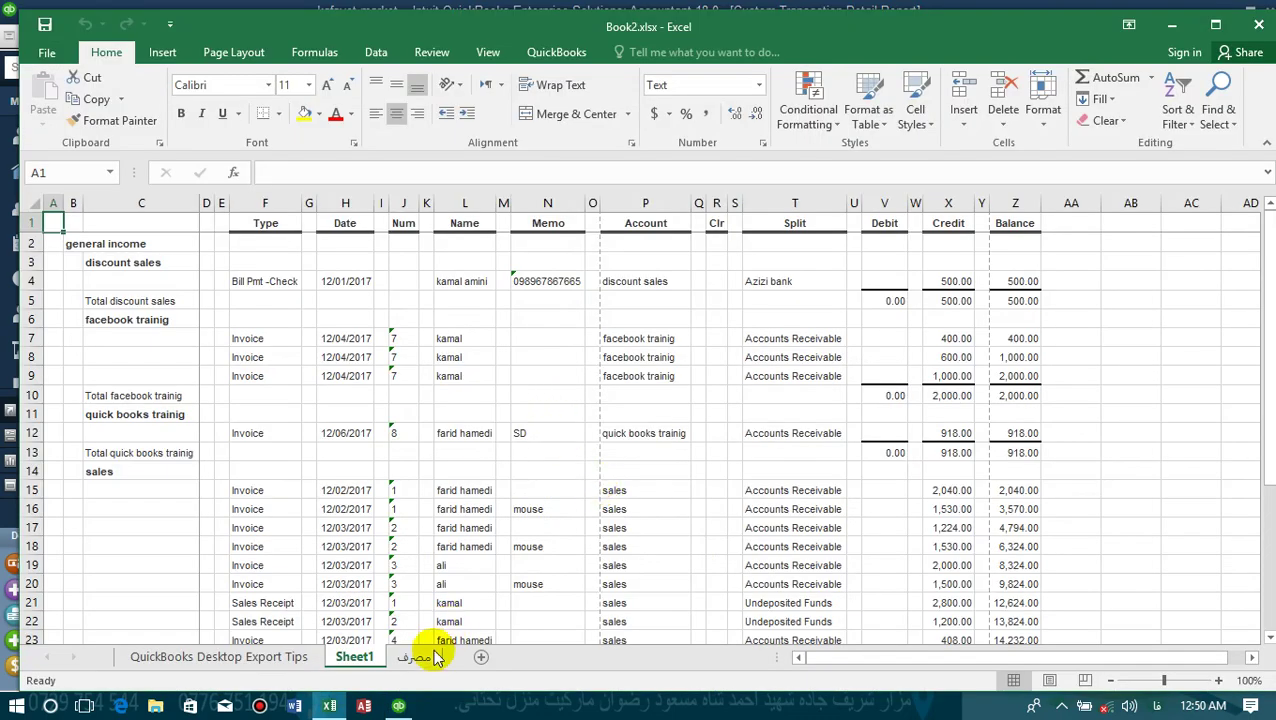
- Compare the مصرف sheet with the new Sheet1 income report
{"action": "left_click", "coordinate": [425, 657]}
{"action": "left_click", "coordinate": [355, 657]}
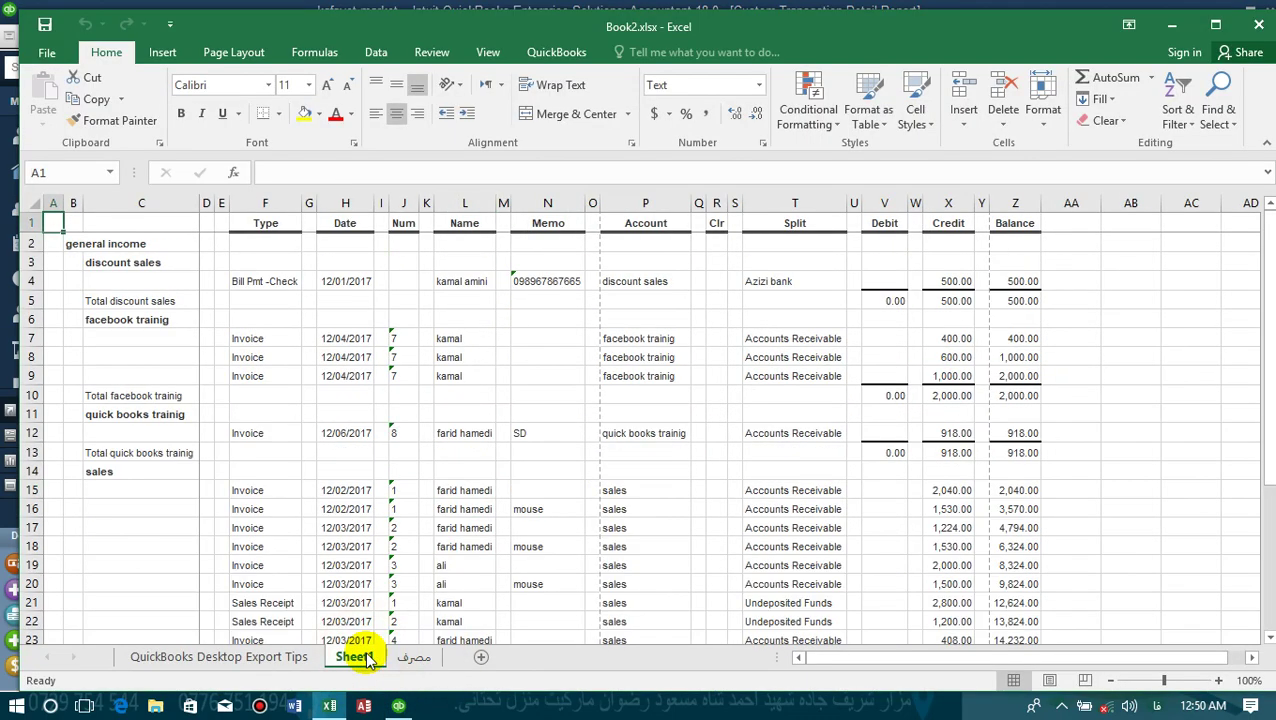
{"action": "scroll", "coordinate": [607, 342], "scroll_direction": "down", "scroll_amount": 15}
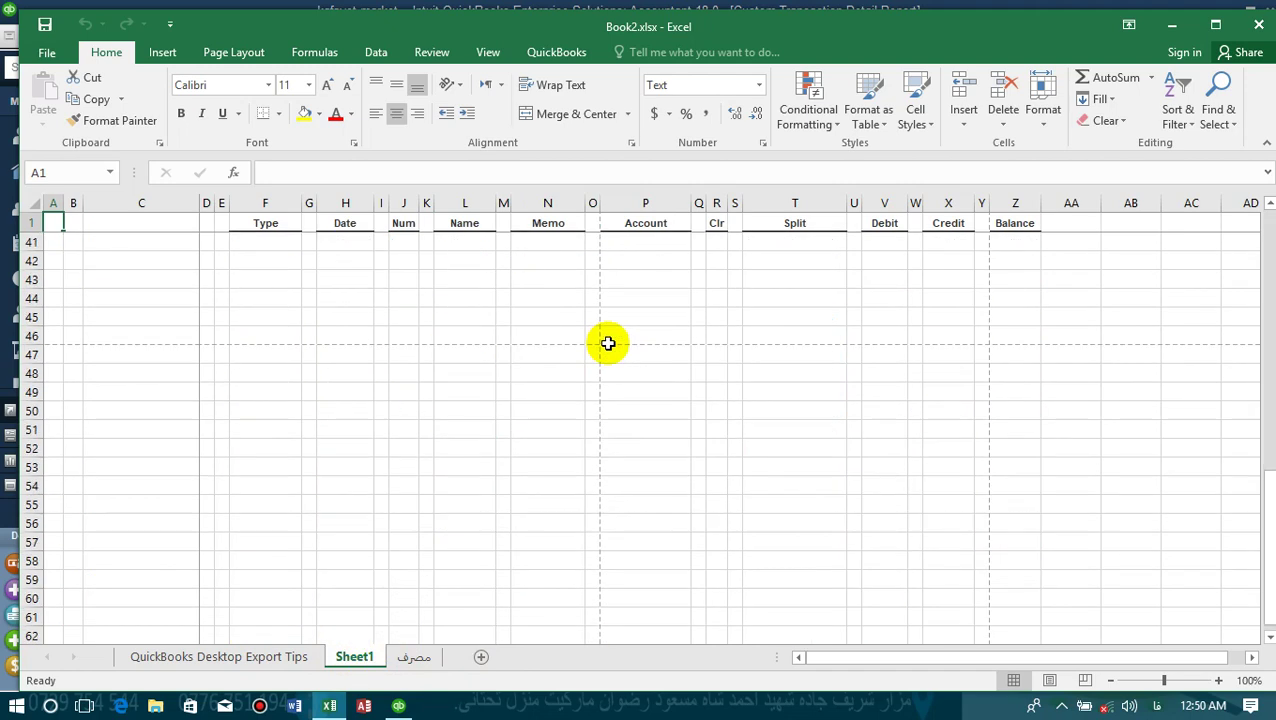
{"action": "scroll", "coordinate": [607, 343], "scroll_direction": "up", "scroll_amount": 15}
- Save Book2.xlsx as a macro-free workbook and close Excel
{"action": "key", "text": "ctrl+s"}
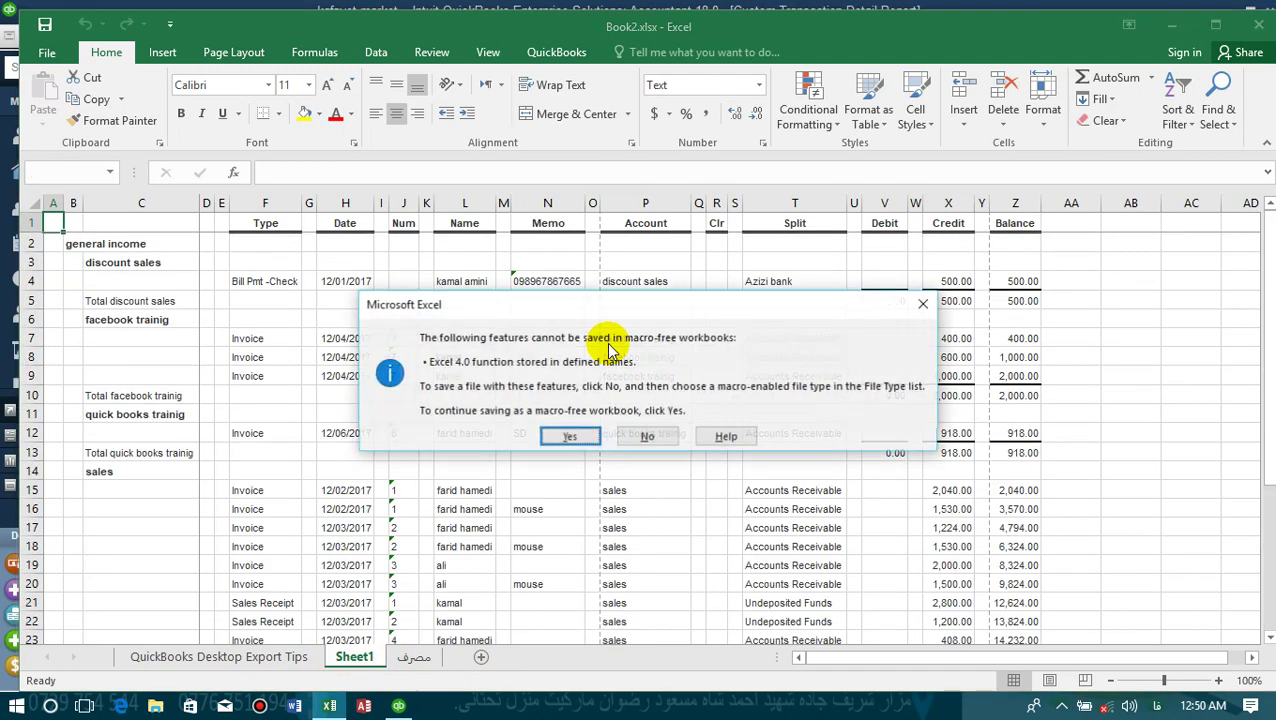
{"action": "left_click", "coordinate": [590, 436]}
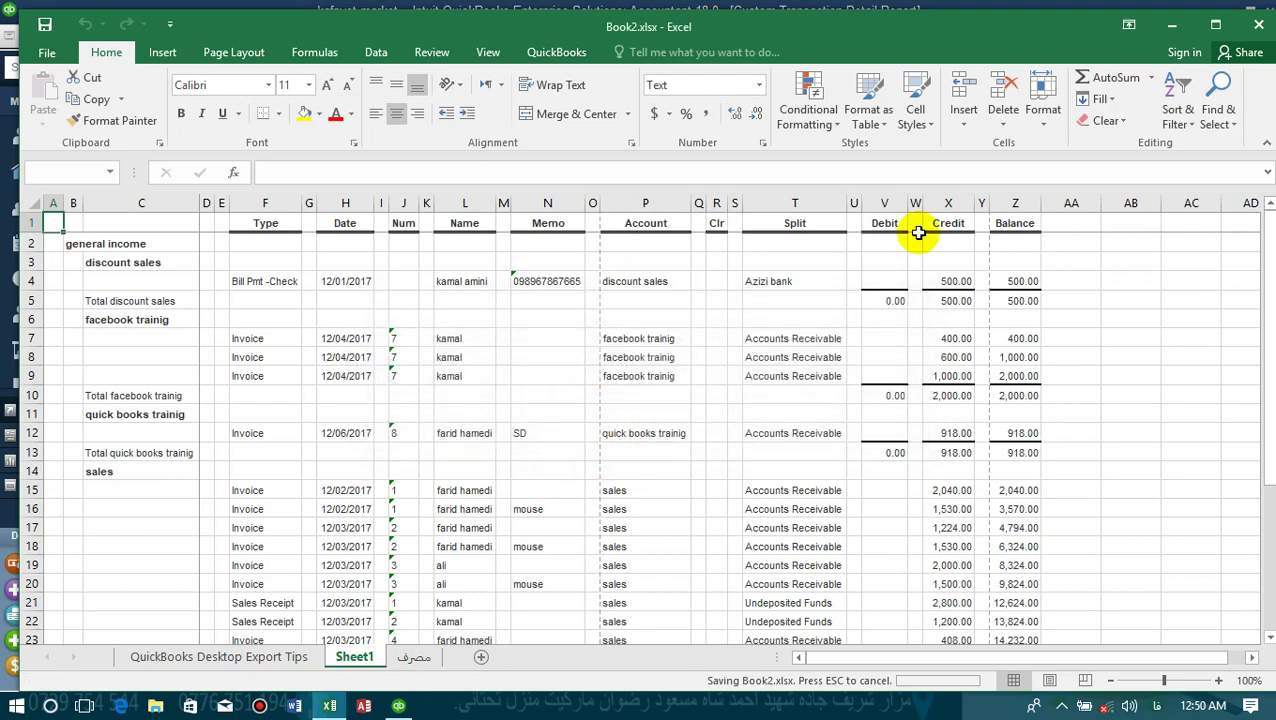
{"action": "left_click", "coordinate": [1260, 24]}
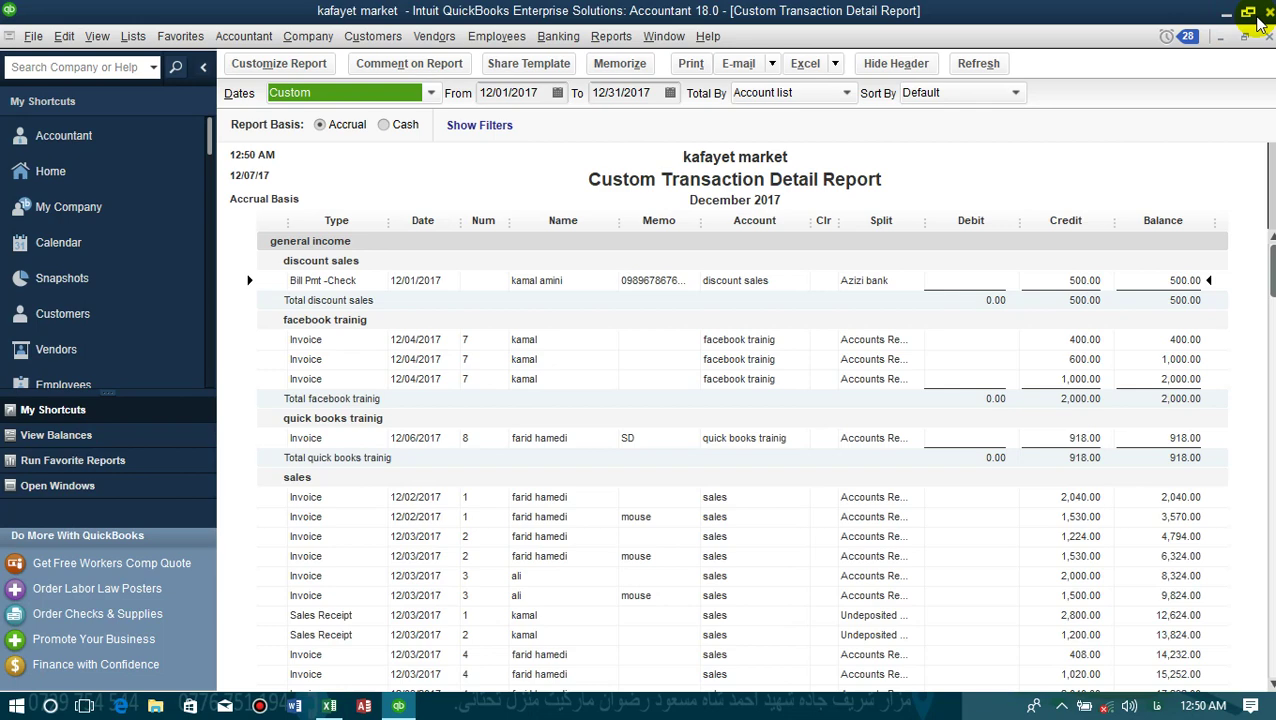
- Close the income report, declining to memorize its settings
{"action": "left_click", "coordinate": [1268, 36]}
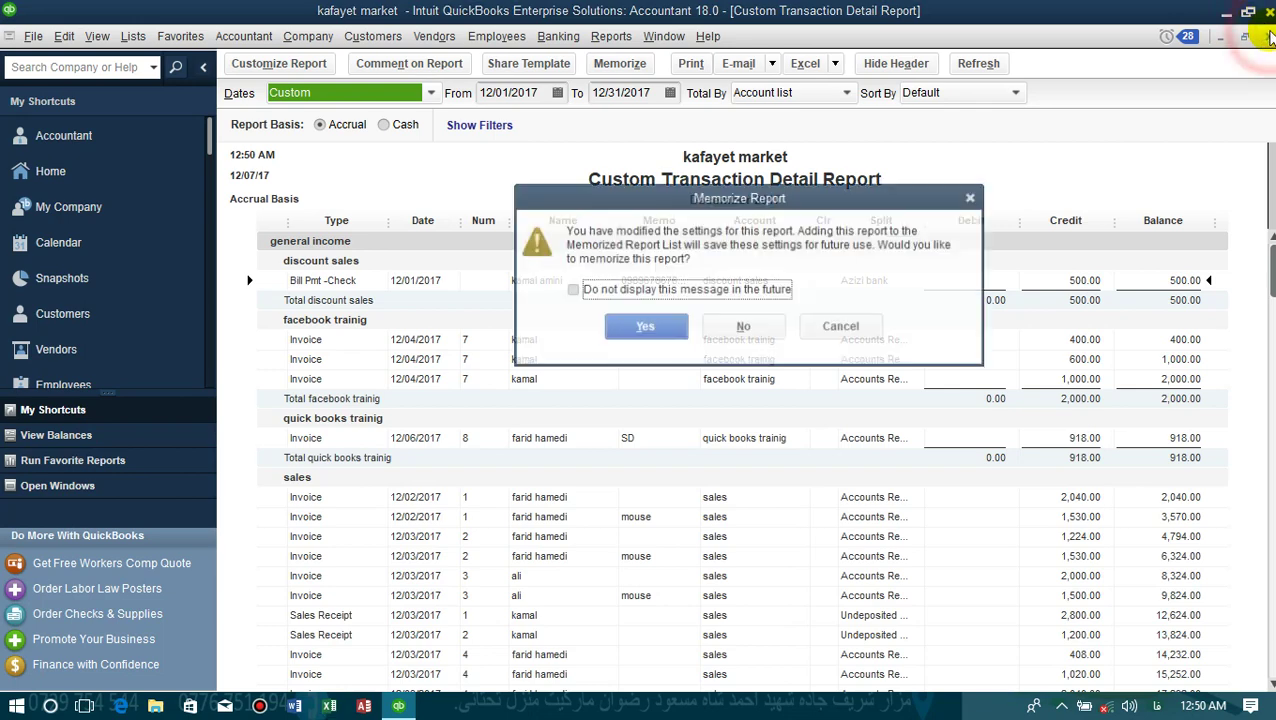
{"action": "left_click", "coordinate": [716, 342]}
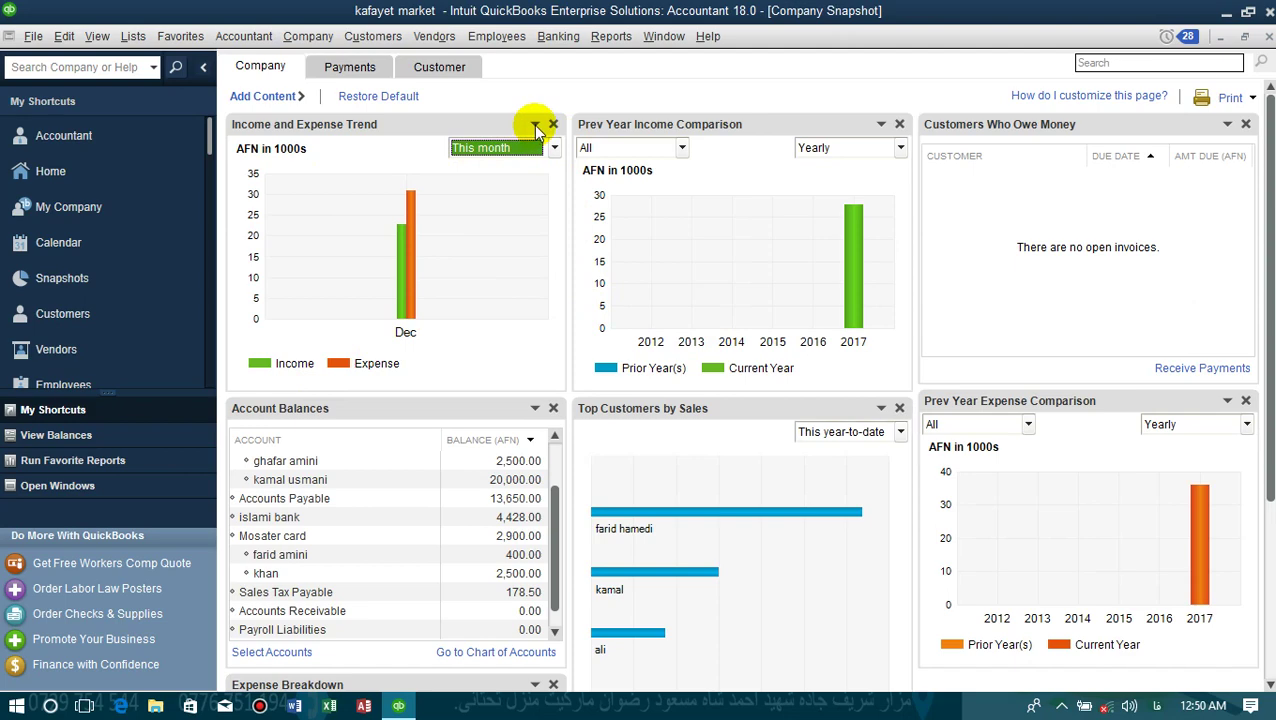
- Save the Income and Expense Trend chart as Income and Expense Trend.jpg on the Desktop
{"action": "left_click", "coordinate": [535, 125]}
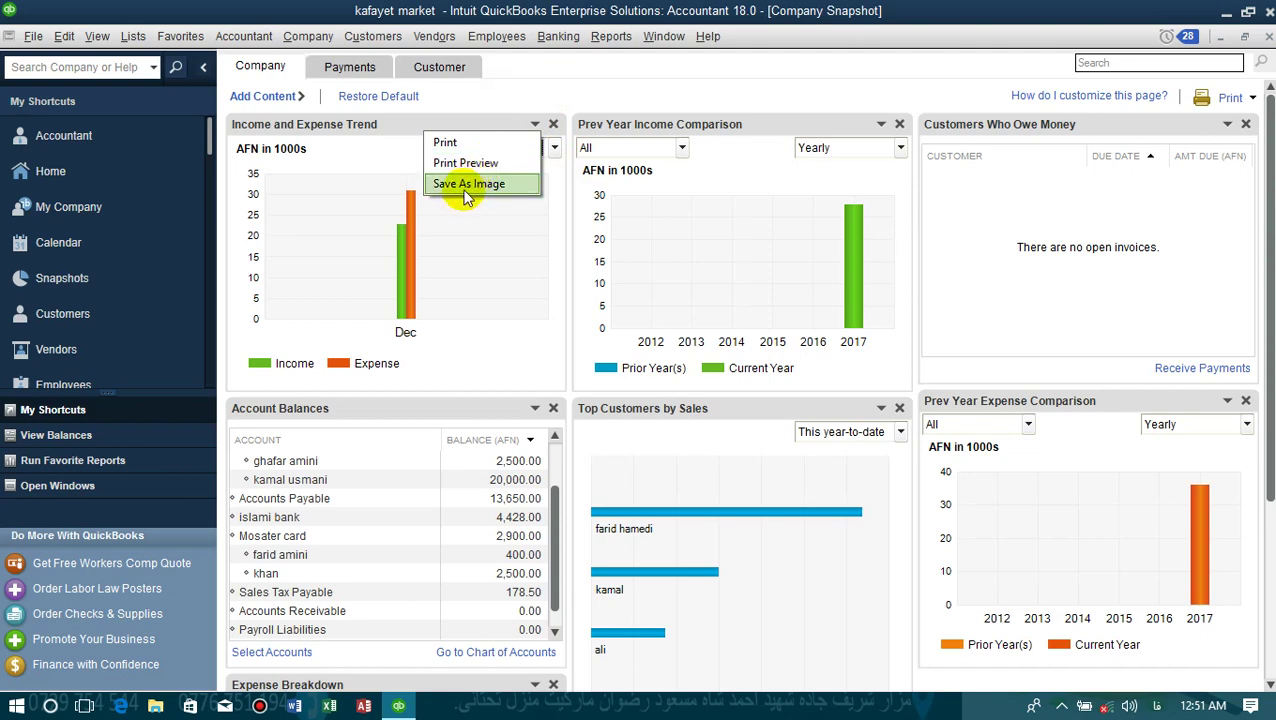
{"action": "left_click", "coordinate": [467, 185]}
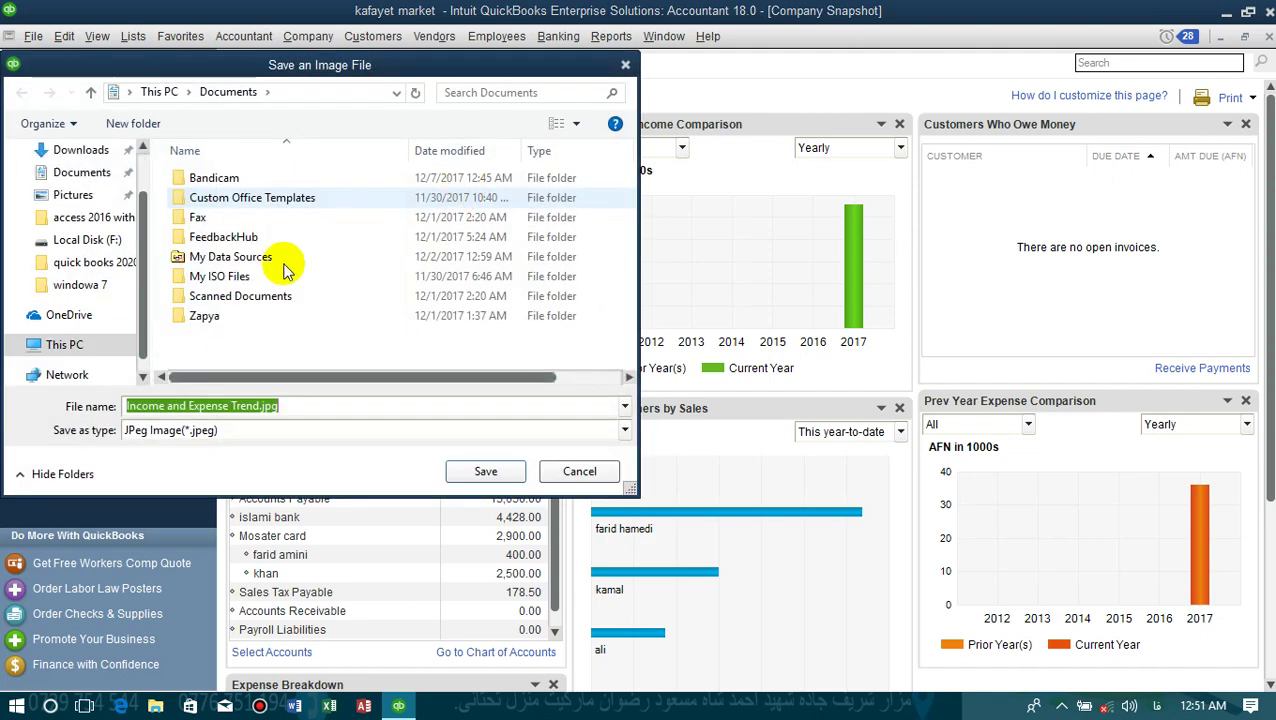
{"action": "left_click_drag", "start_coordinate": [142, 282], "coordinate": [135, 188]}
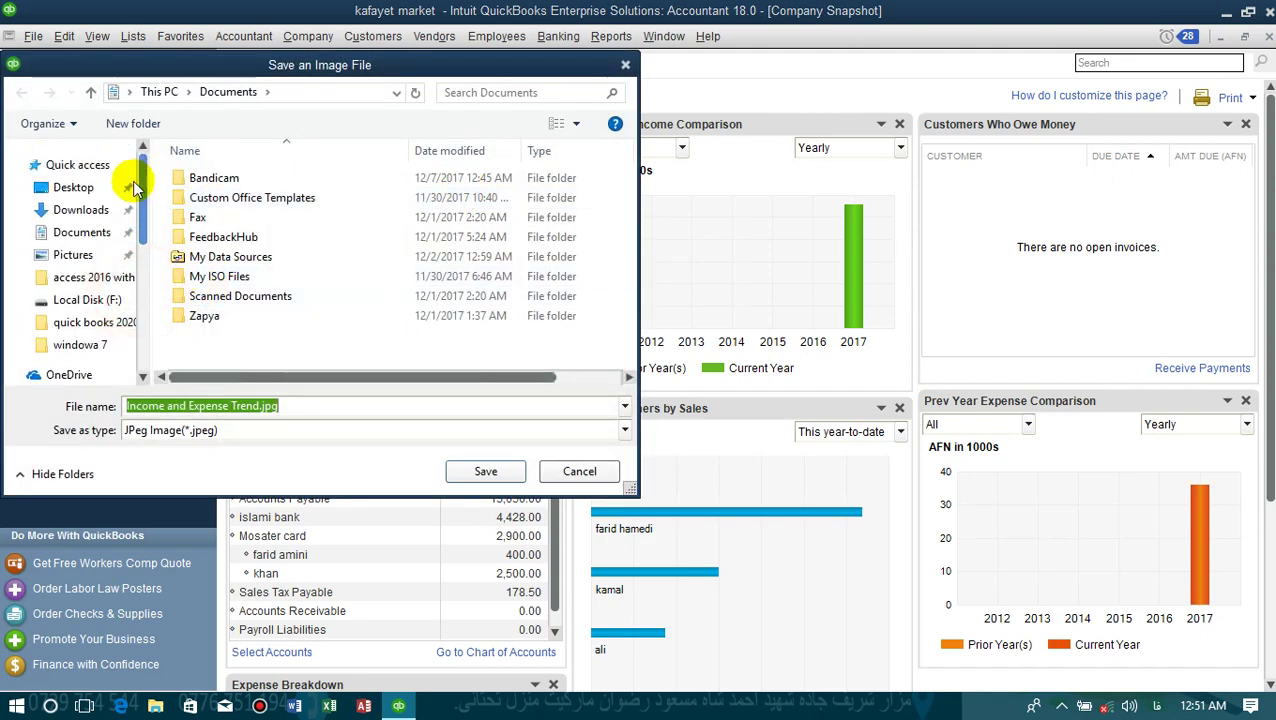
{"action": "left_click", "coordinate": [95, 187]}
{"action": "left_click", "coordinate": [302, 400]}
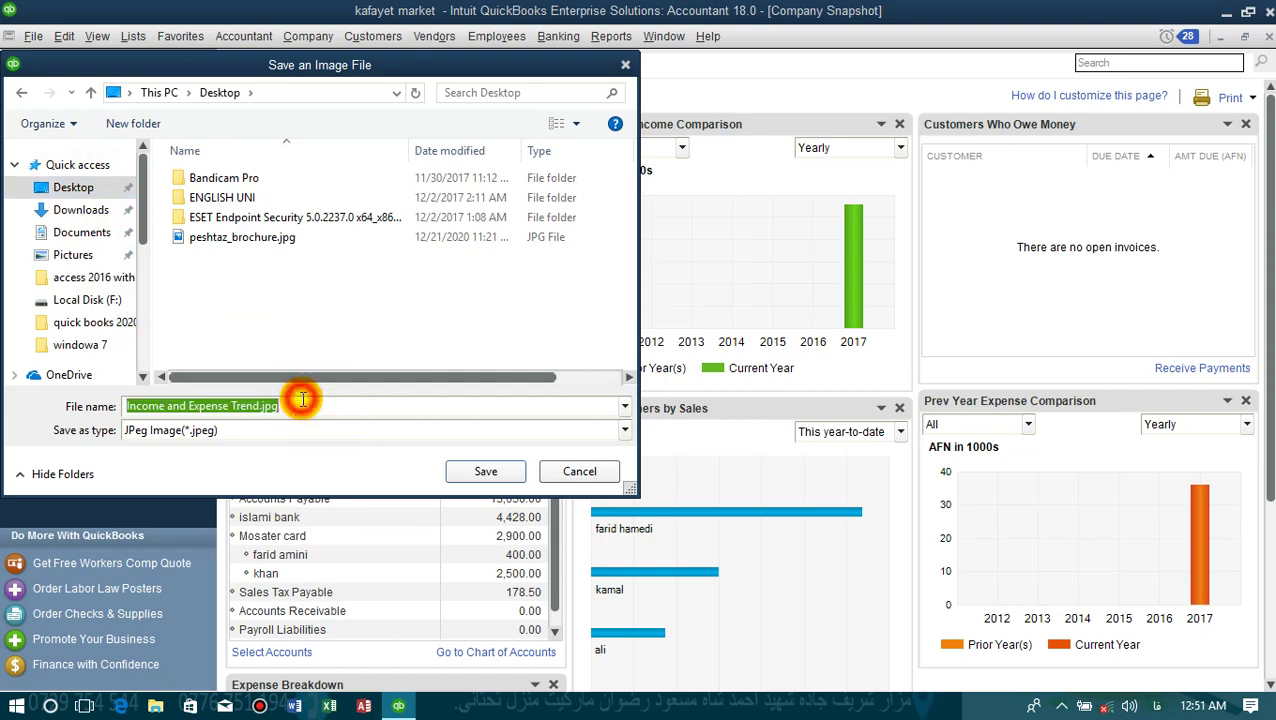
{"action": "left_click", "coordinate": [505, 468]}
- Restore QuickBooks to a smaller window, then open and close the saved chart image
{"action": "mouse_move", "coordinate": [655, 10]}
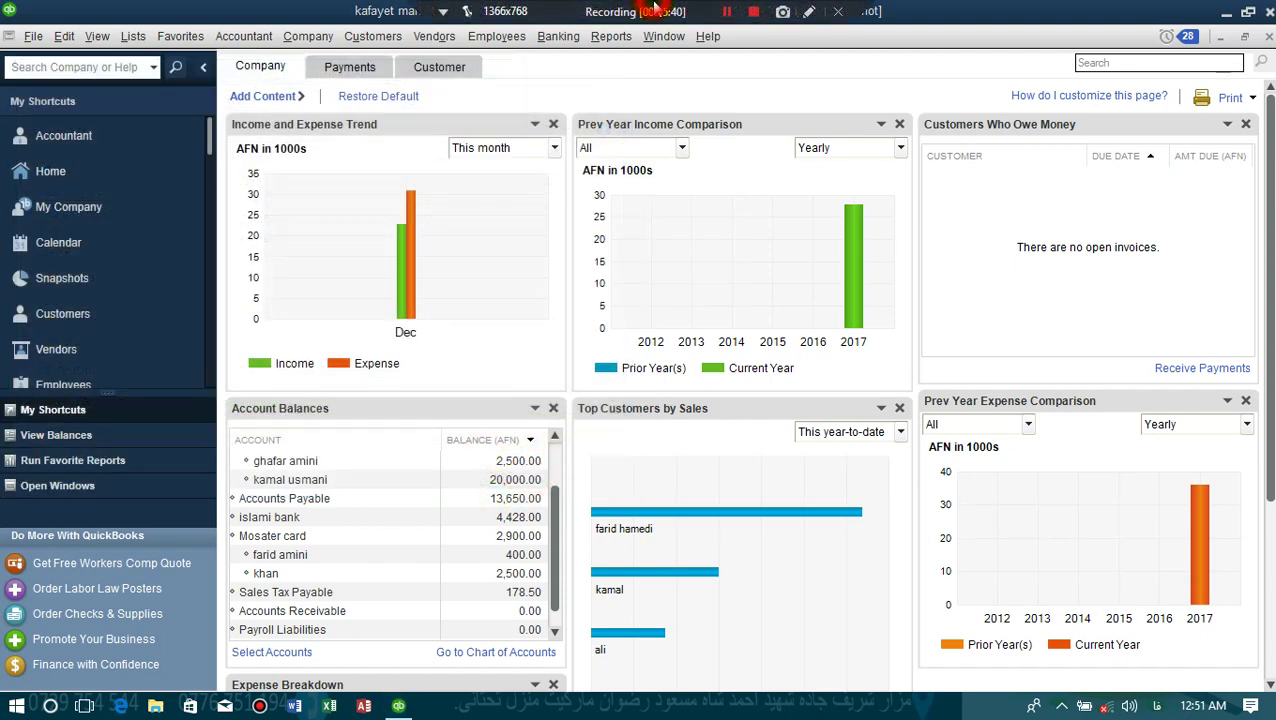
{"action": "double_click", "coordinate": [639, 13]}
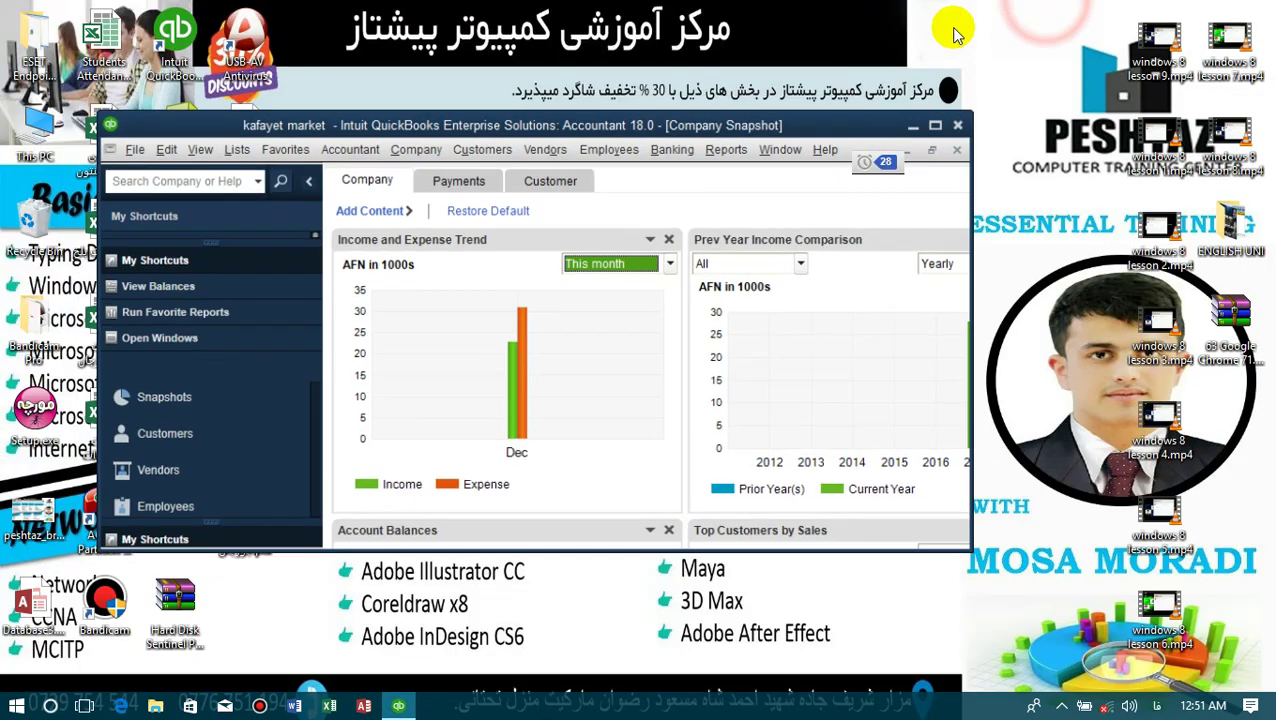
{"action": "left_click_drag", "start_coordinate": [718, 138], "coordinate": [920, 164]}
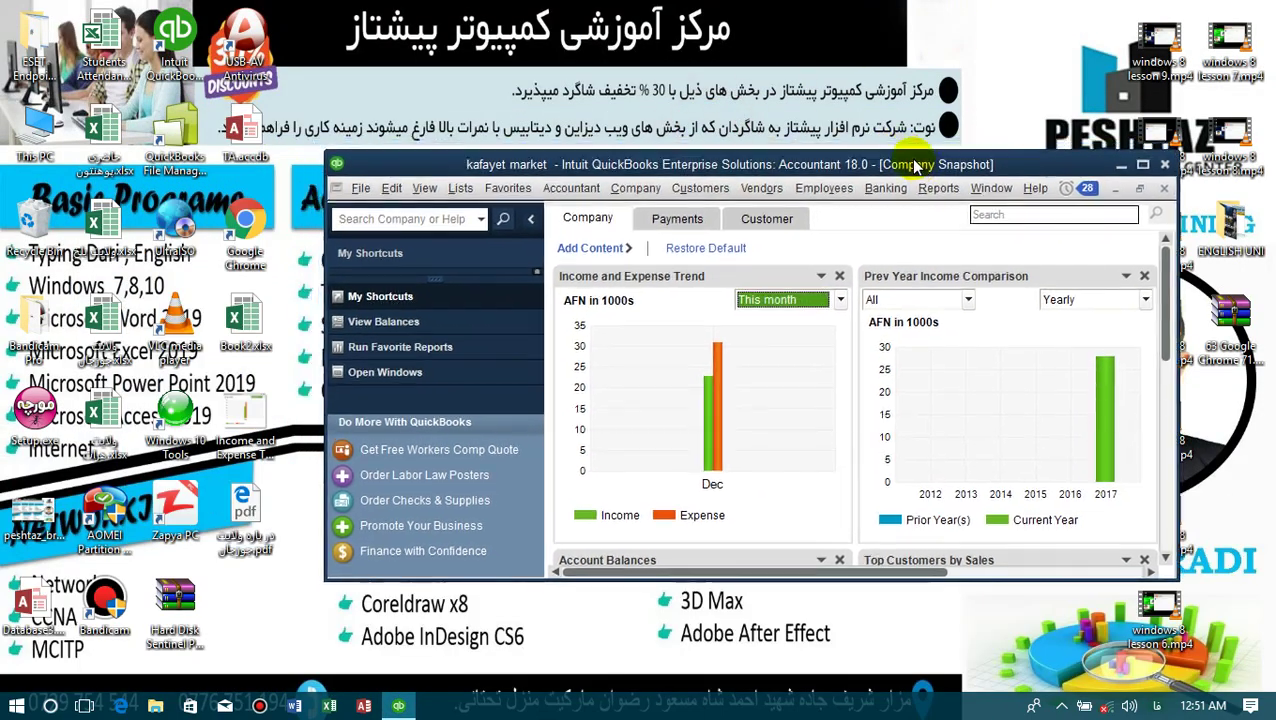
{"action": "double_click", "coordinate": [240, 424]}
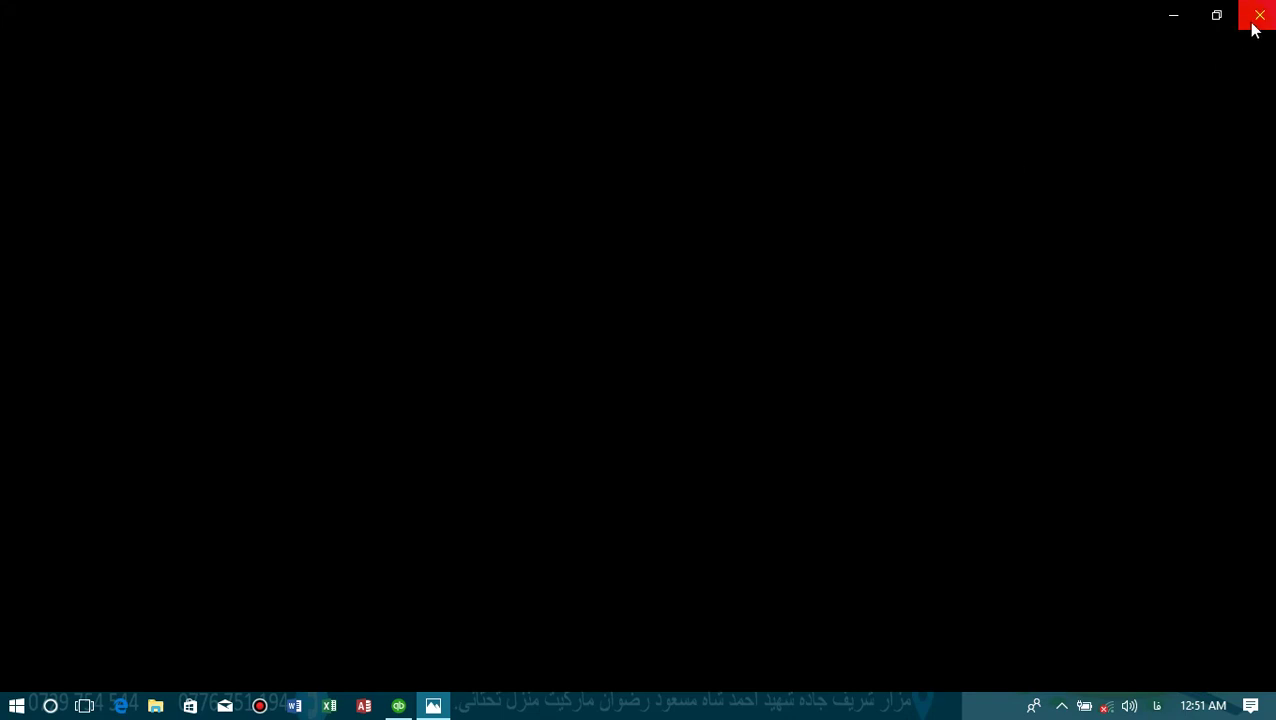
{"action": "left_click", "coordinate": [1257, 18]}
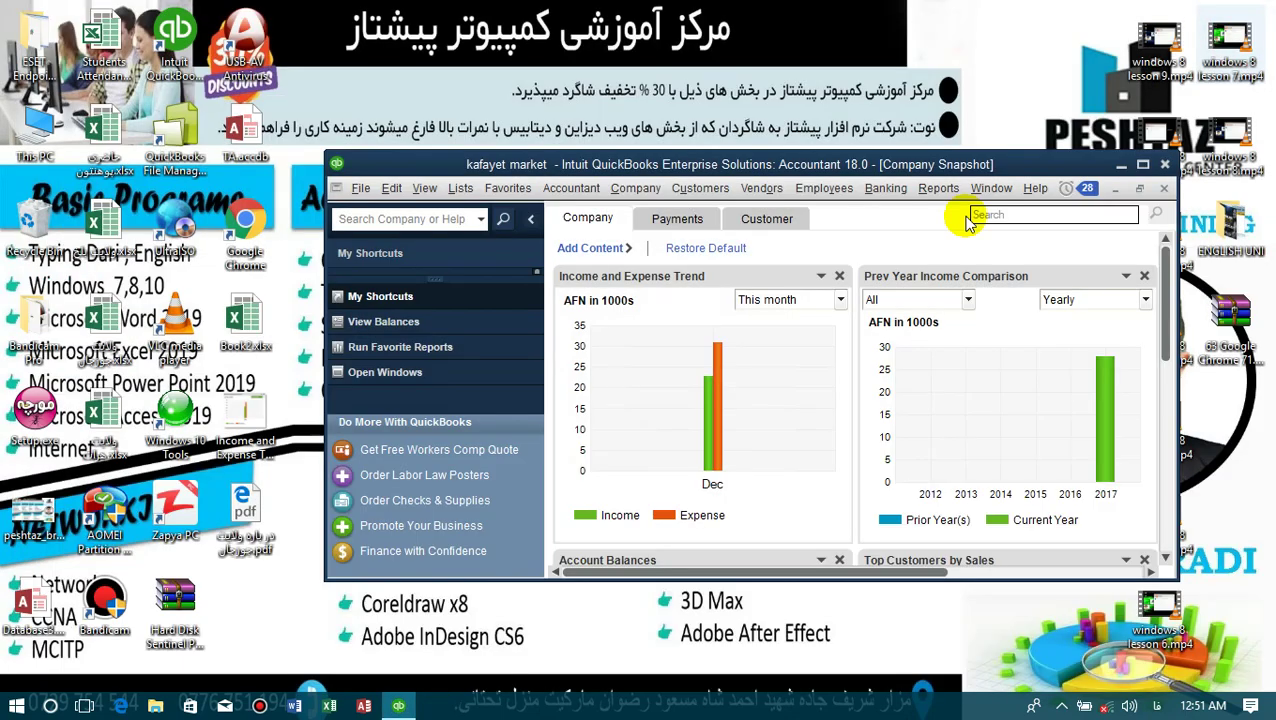
- Maximize the QuickBooks window so the Company Snapshot fills the screen
{"action": "double_click", "coordinate": [907, 166]}
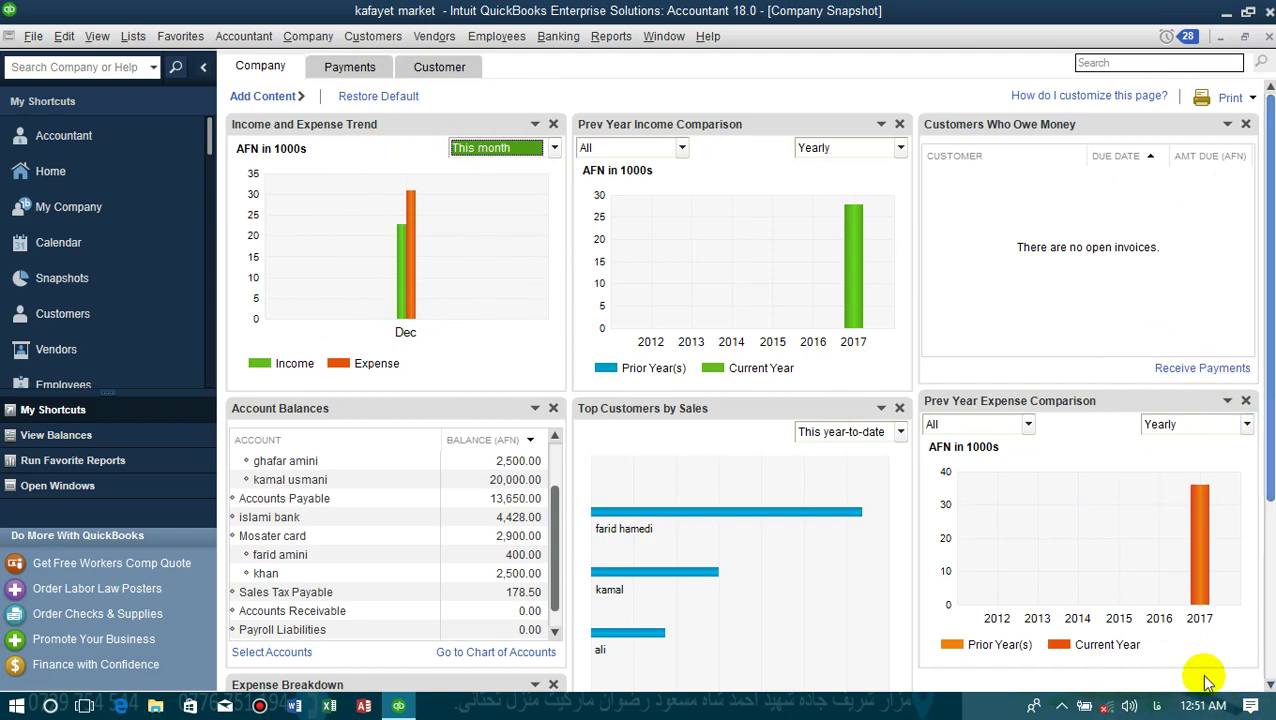
- Show the previous-year expense comparison monthly, then switch the Company Snapshot to Payments
{"action": "left_click", "coordinate": [1247, 427]}
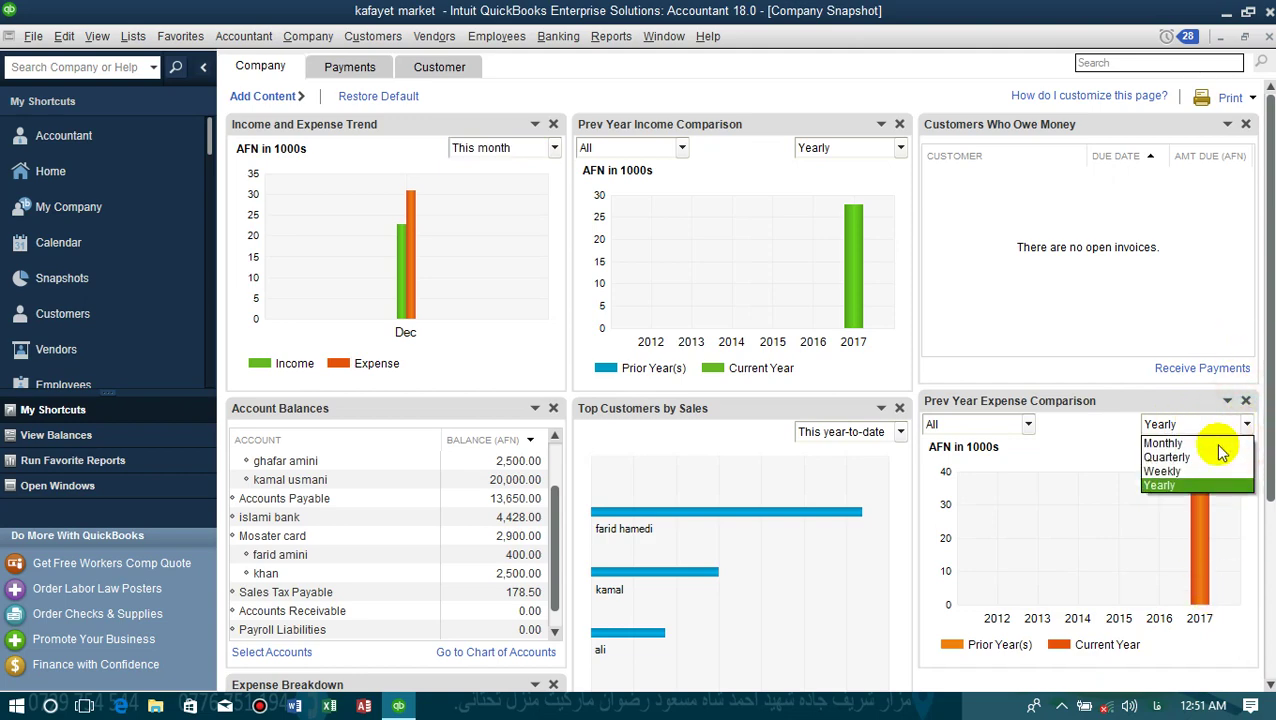
{"action": "left_click", "coordinate": [1168, 446]}
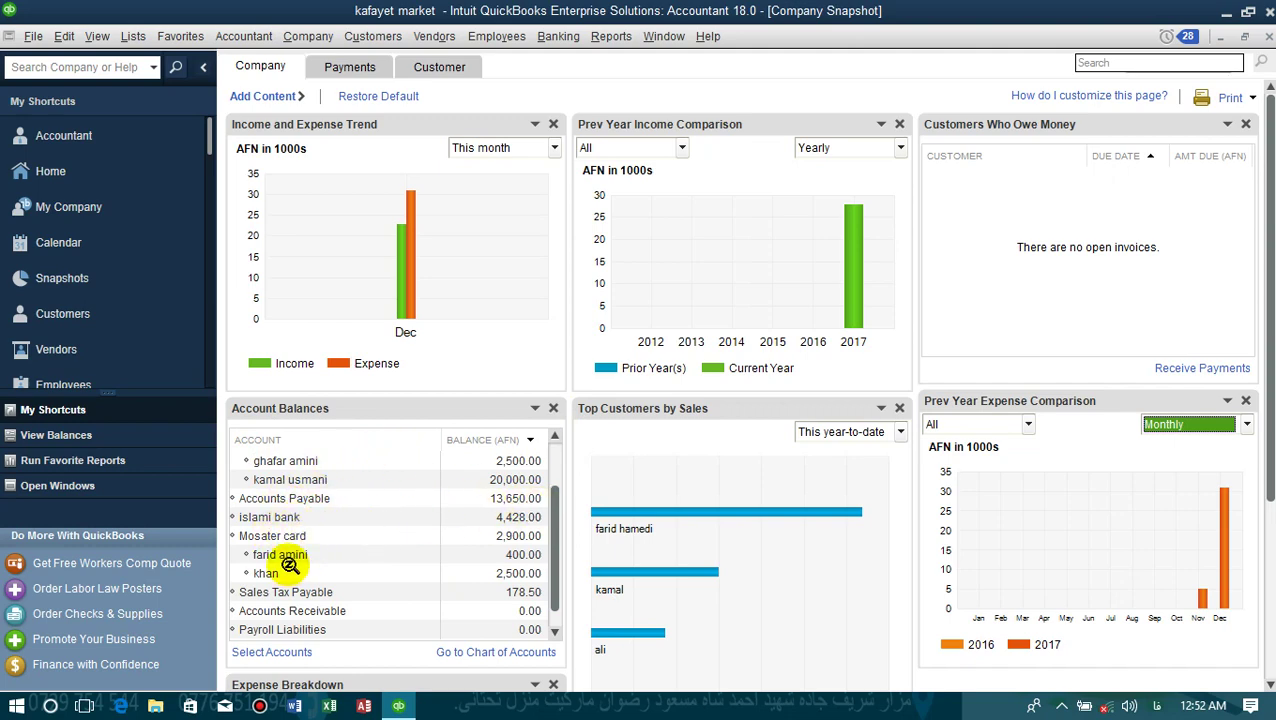
{"action": "scroll", "coordinate": [560, 578], "scroll_direction": "up", "scroll_amount": 1}
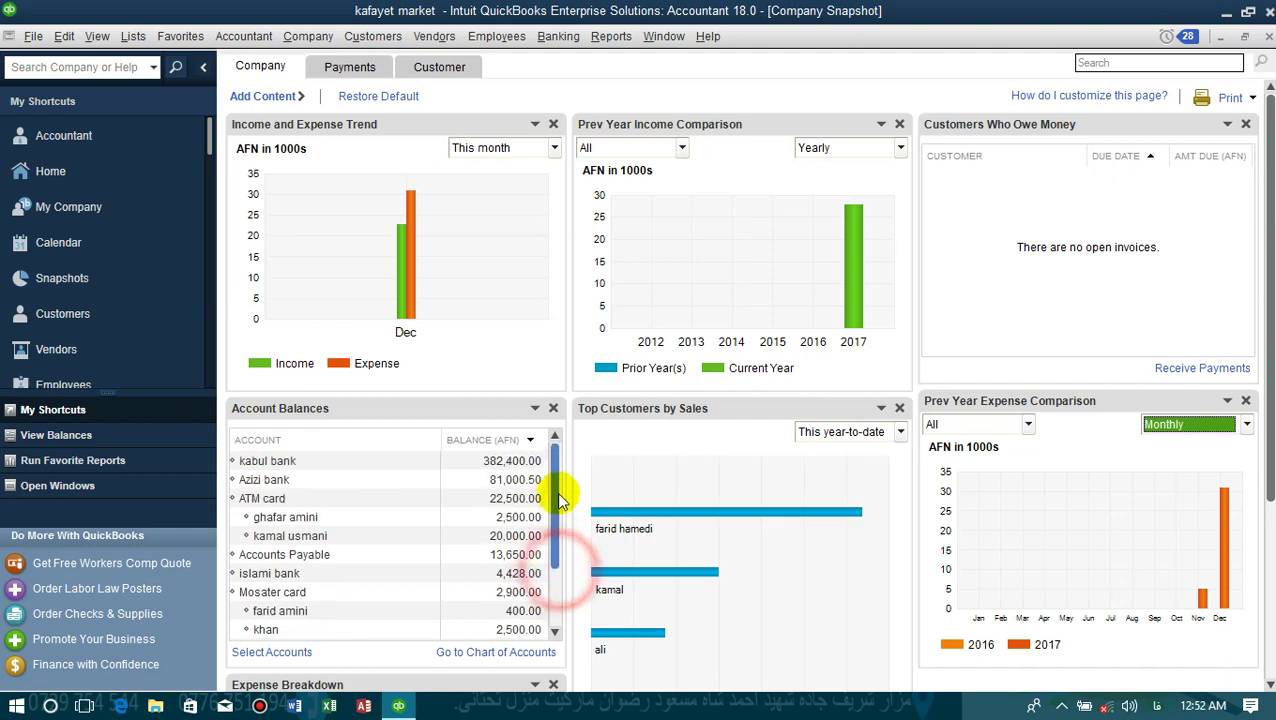
{"action": "left_click", "coordinate": [535, 408]}
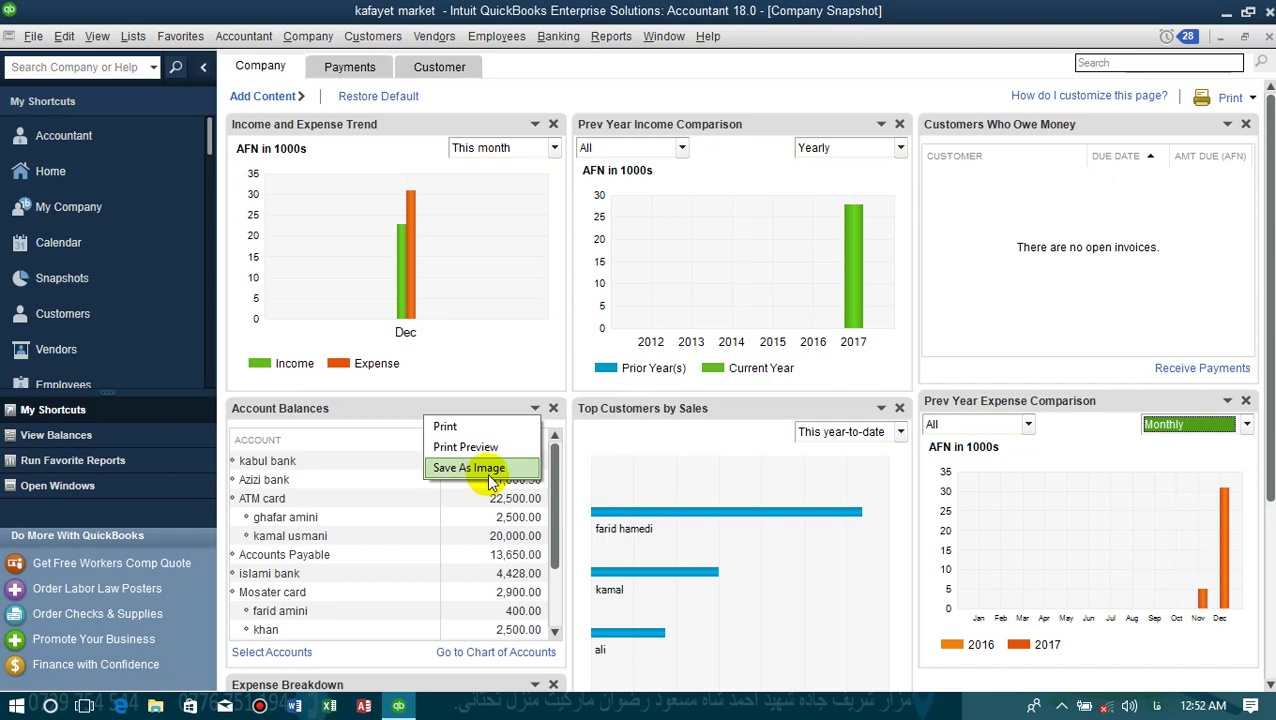
{"action": "left_click", "coordinate": [350, 67]}
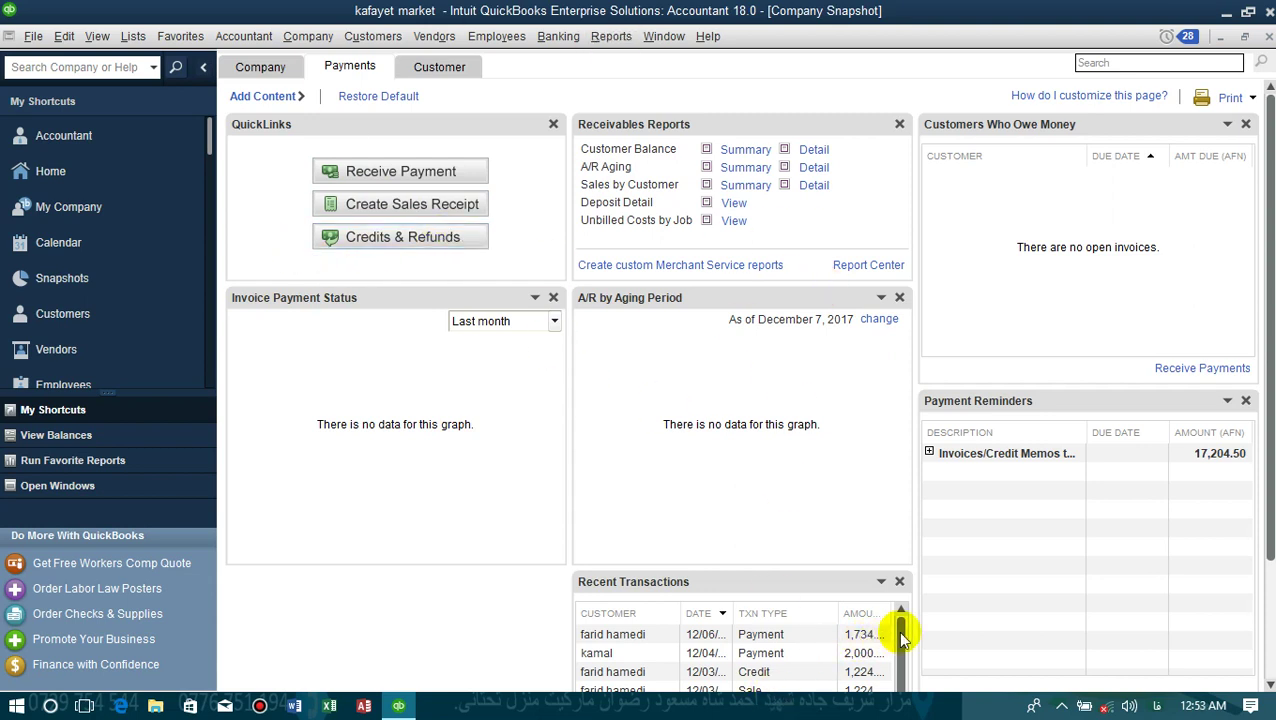
- Switch the Company Snapshot to the Customer view for the top customer
{"action": "left_click_drag", "start_coordinate": [901, 638], "coordinate": [903, 690]}
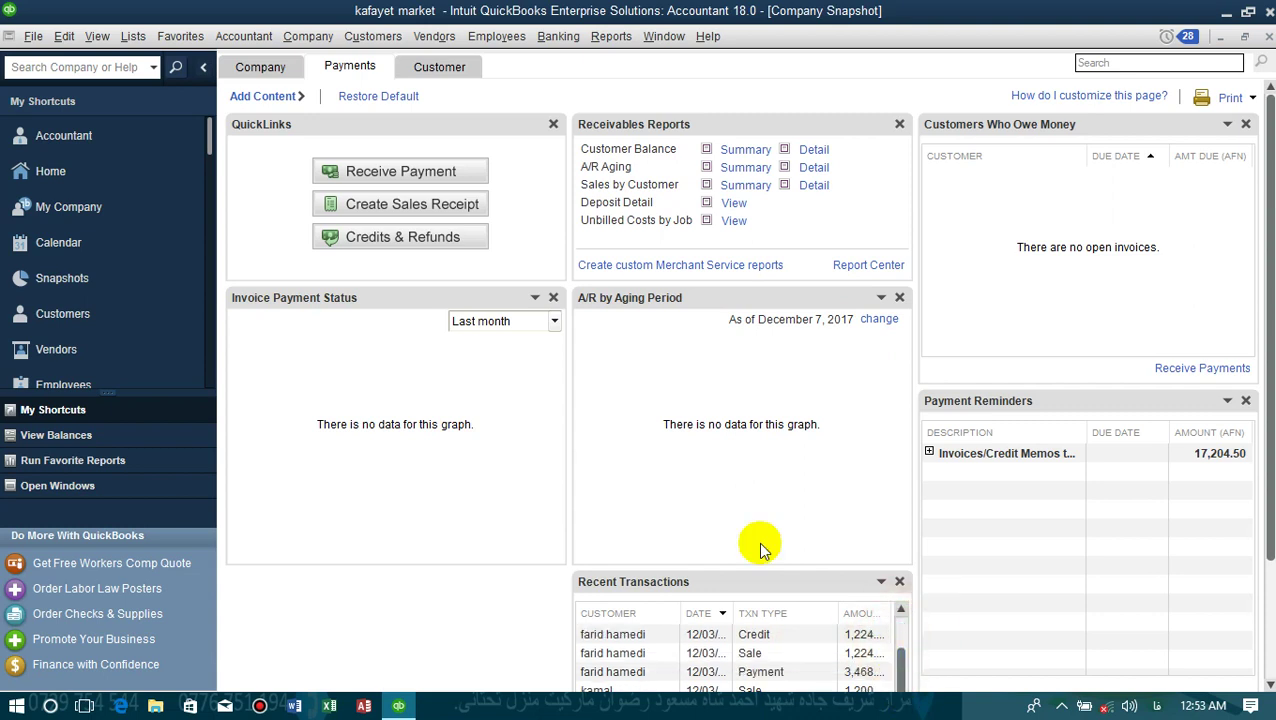
{"action": "left_click", "coordinate": [437, 68]}
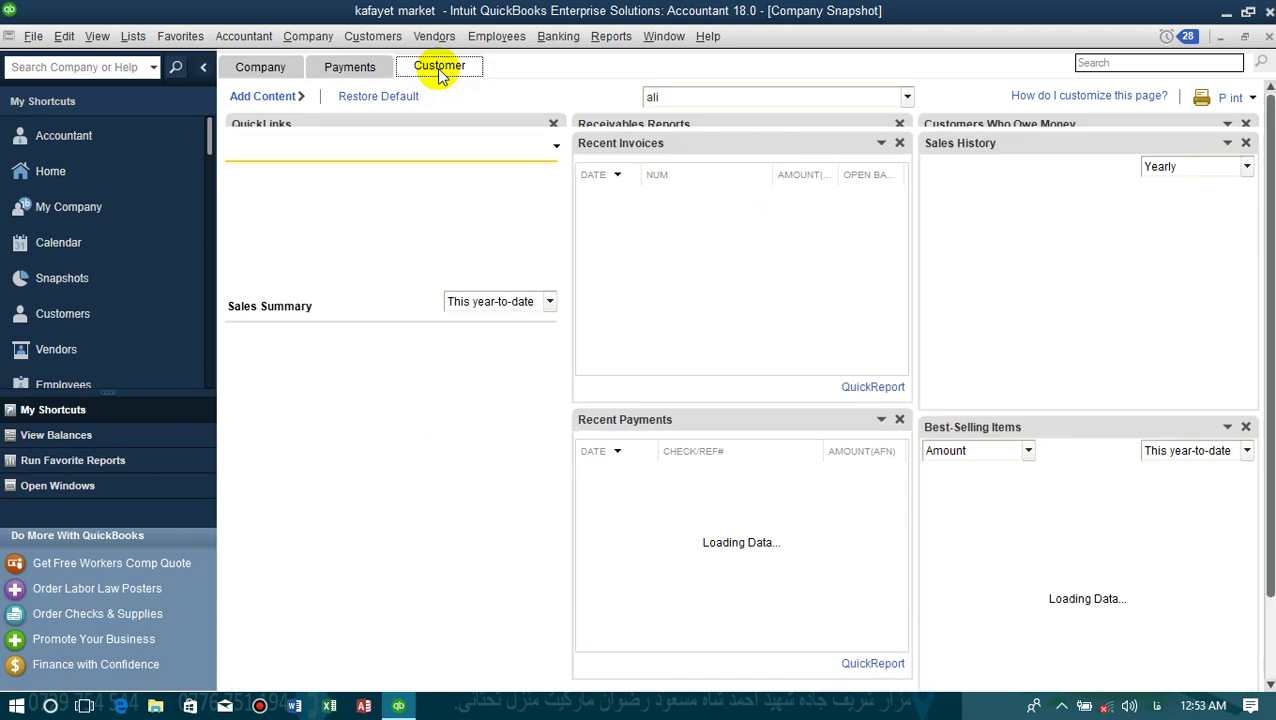
{"action": "left_click", "coordinate": [906, 96]}
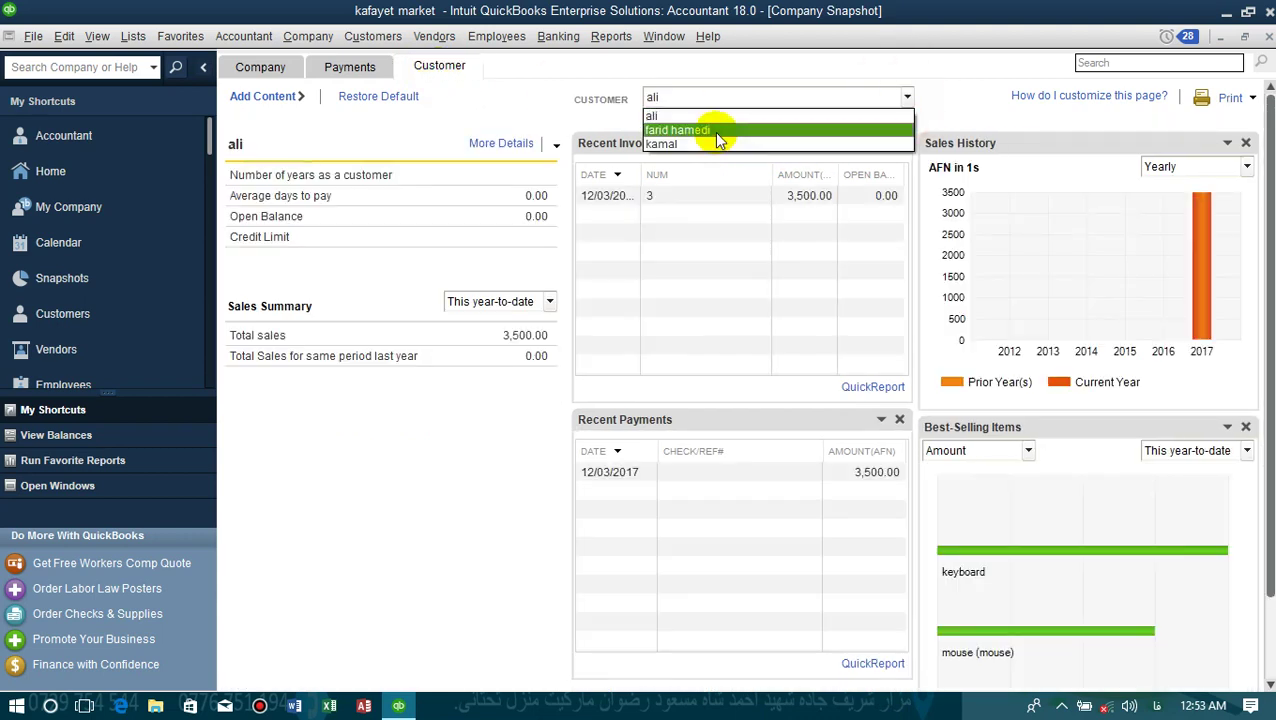
{"action": "left_click", "coordinate": [718, 133]}
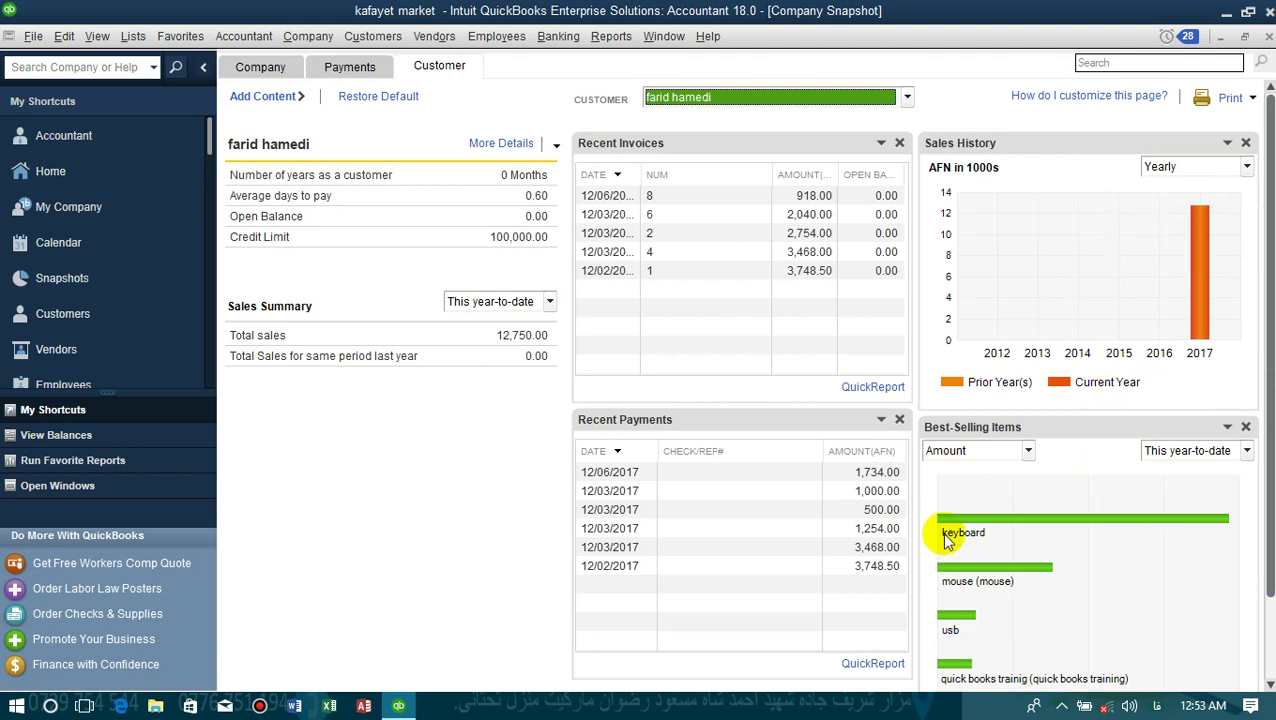
- Open the Sales by Item Detail for the keyboard best-selling item, then close it
{"action": "mouse_move", "coordinate": [963, 524]}
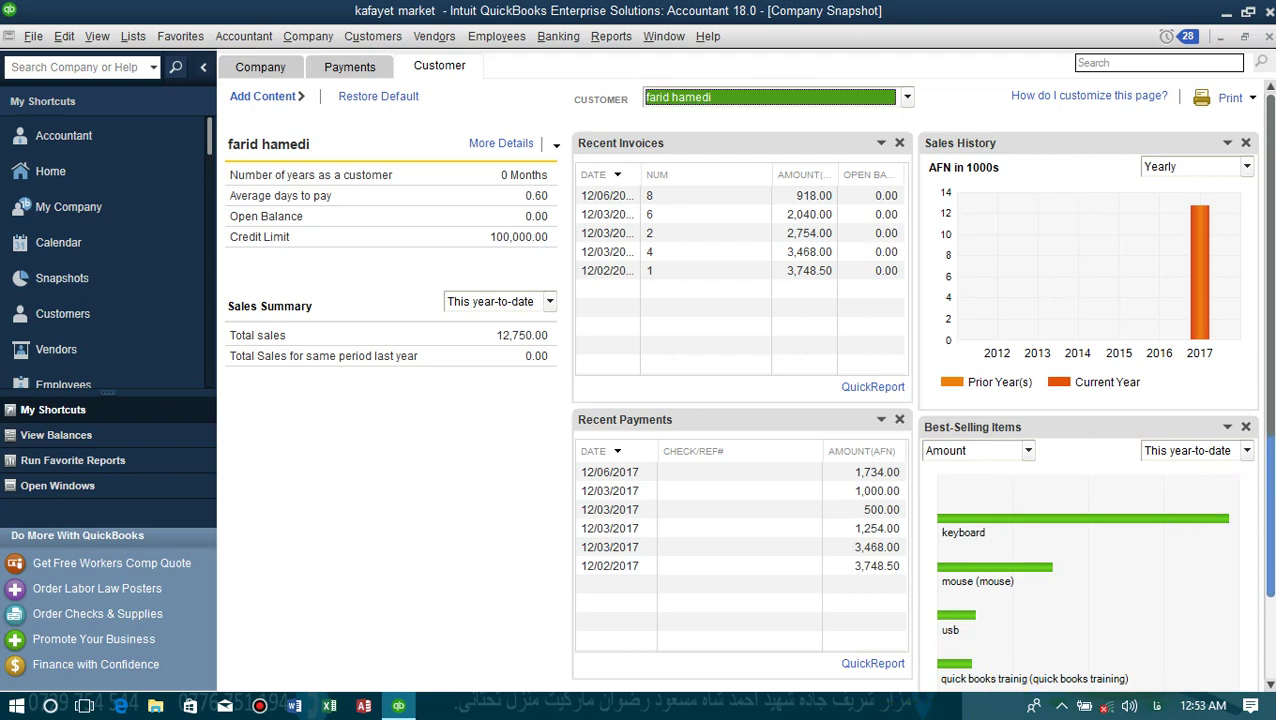
{"action": "scroll", "coordinate": [1250, 488], "scroll_direction": "down", "scroll_amount": 1}
{"action": "scroll", "coordinate": [1264, 456], "scroll_direction": "up", "scroll_amount": 1}
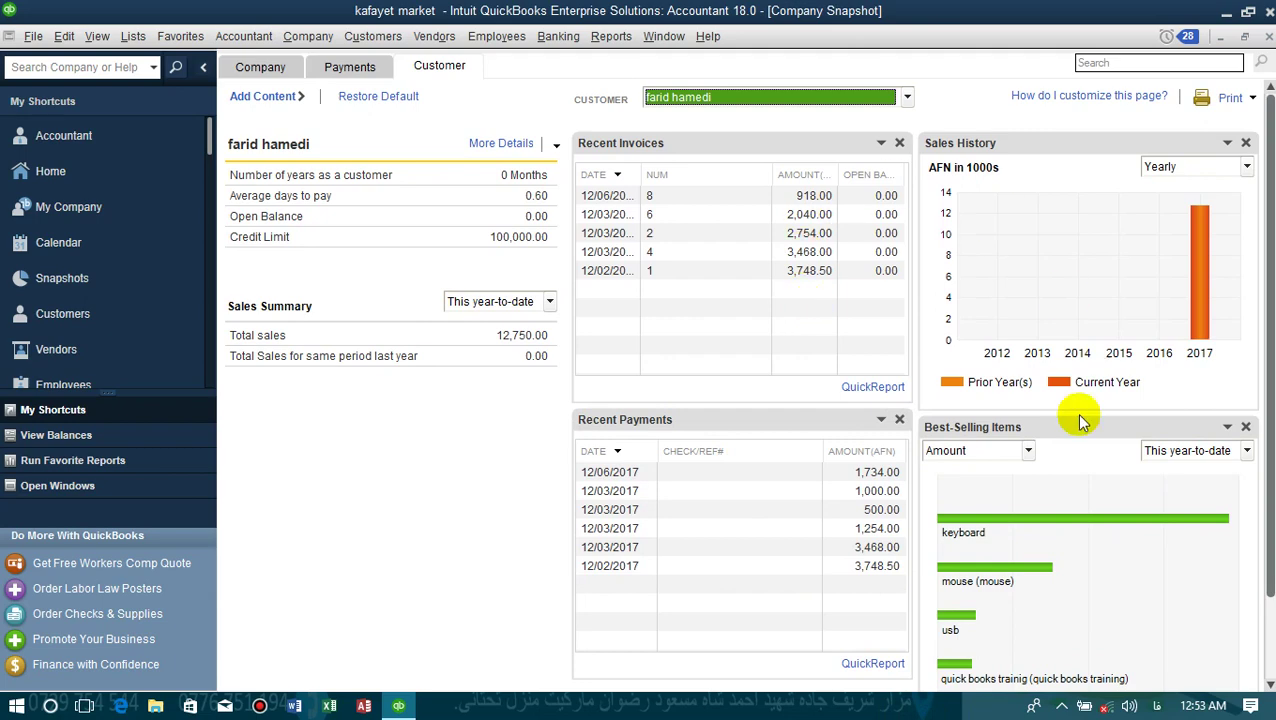
{"action": "left_click", "coordinate": [987, 525]}
{"action": "left_click", "coordinate": [969, 430]}
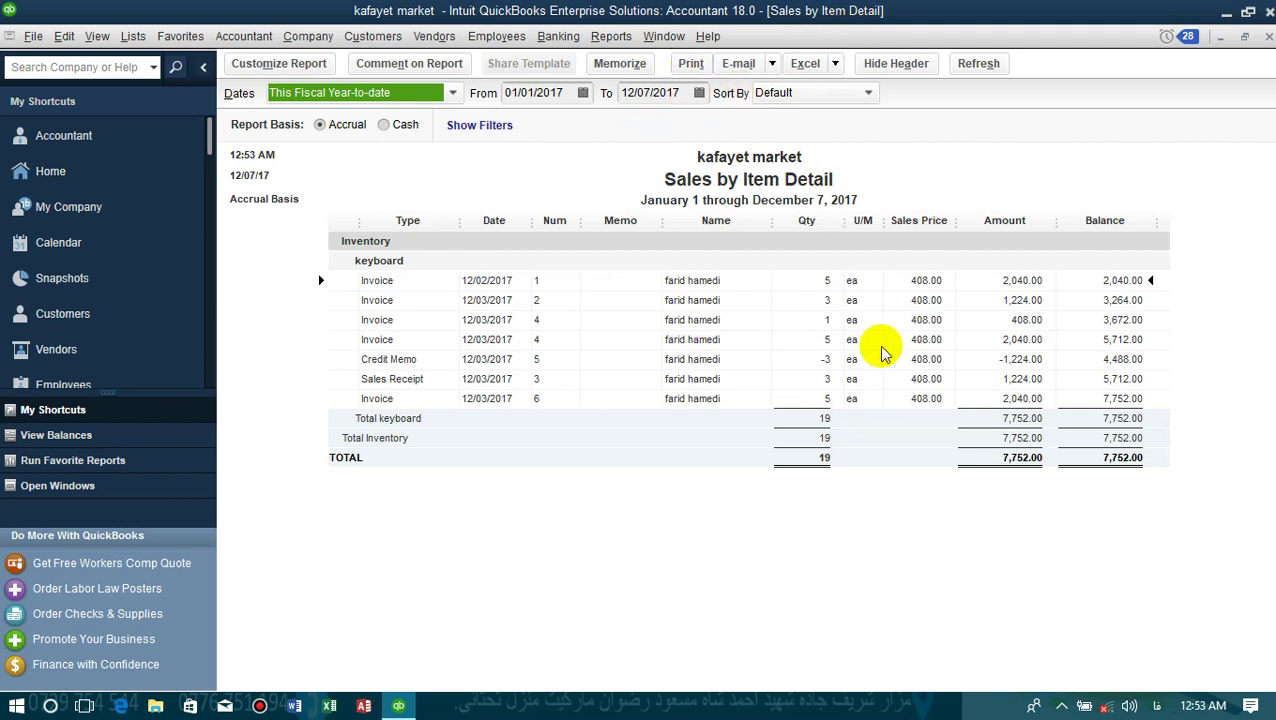
{"action": "left_click", "coordinate": [1269, 36]}
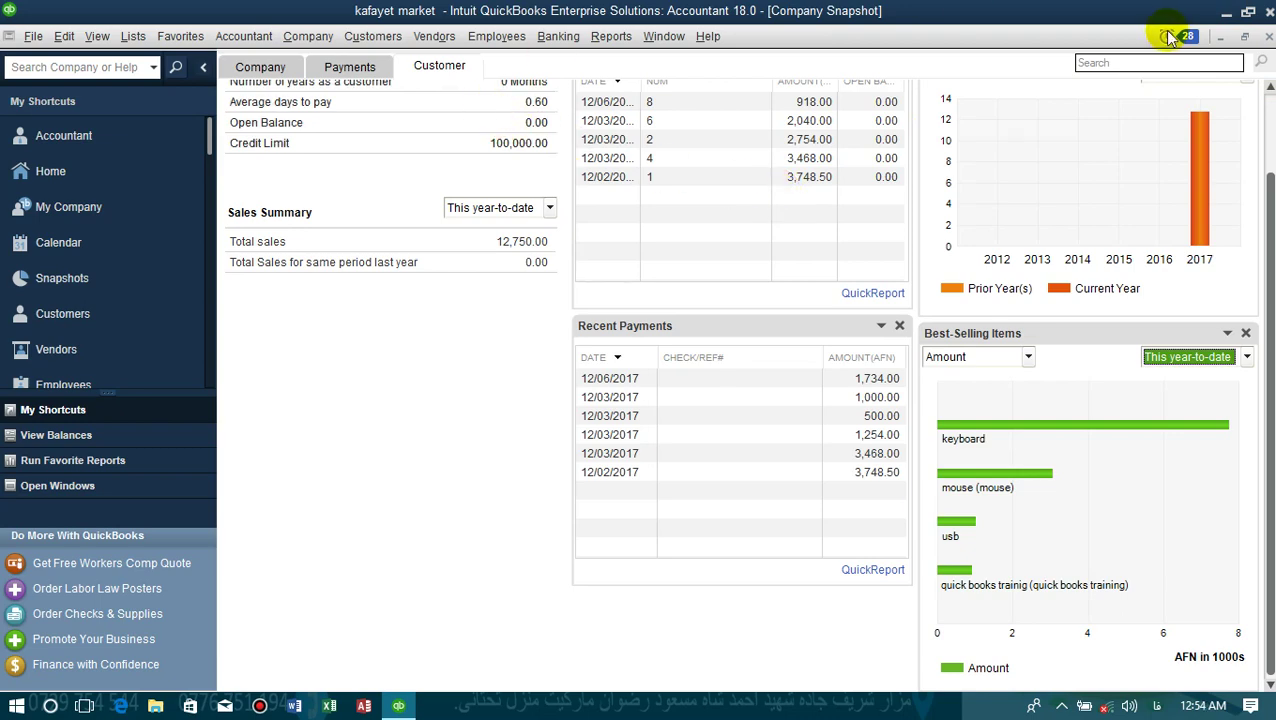
- Close the Company Snapshot and open the Company Calendar
{"action": "left_click", "coordinate": [1269, 36]}
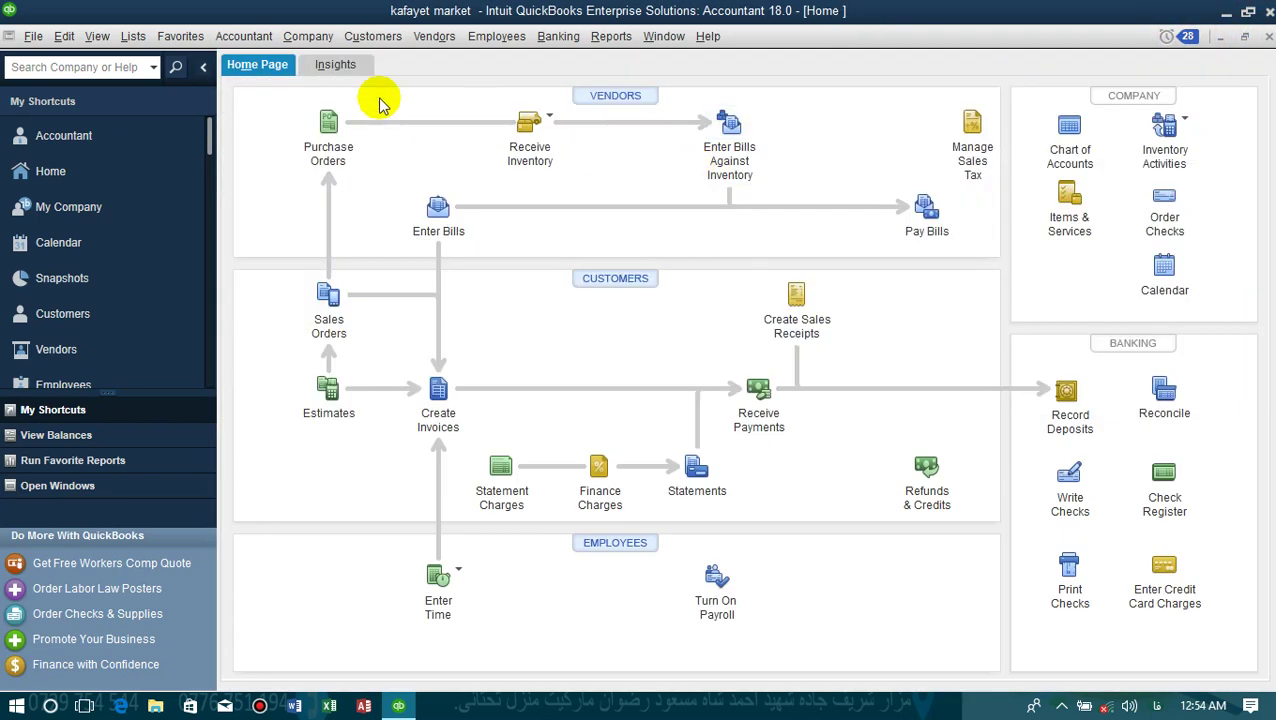
{"action": "left_click", "coordinate": [300, 37]}
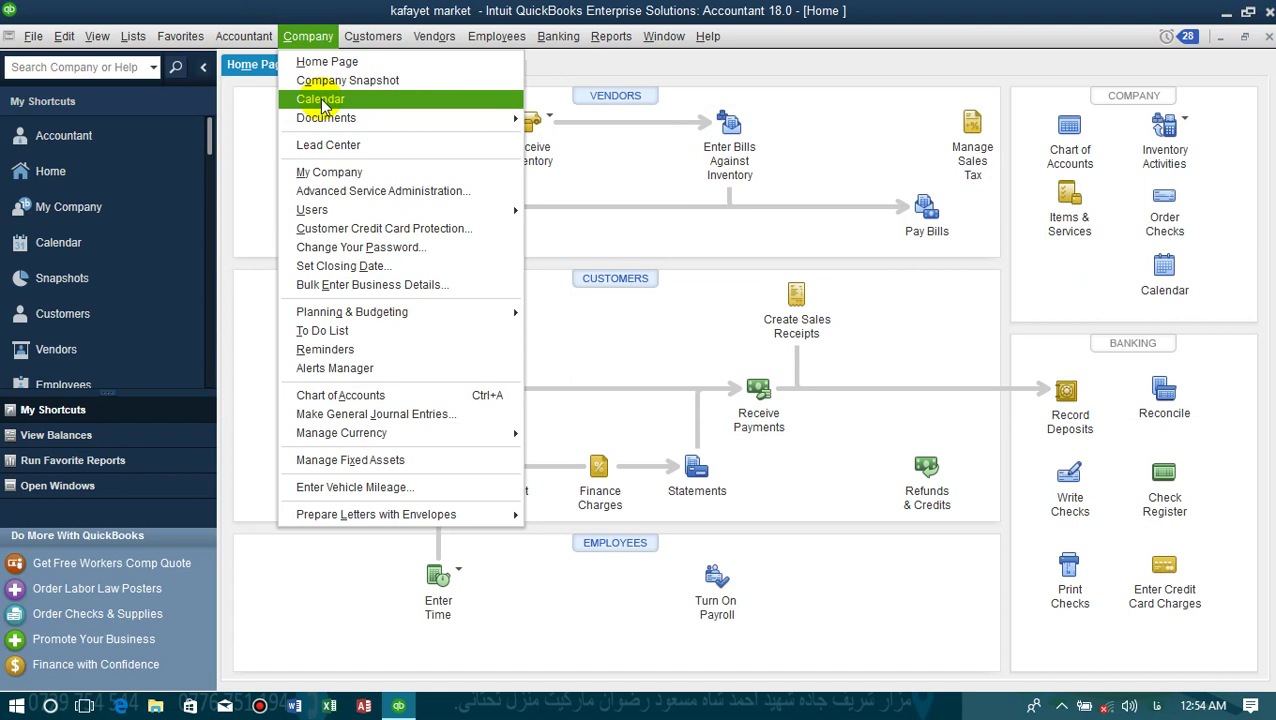
{"action": "left_click", "coordinate": [320, 99]}
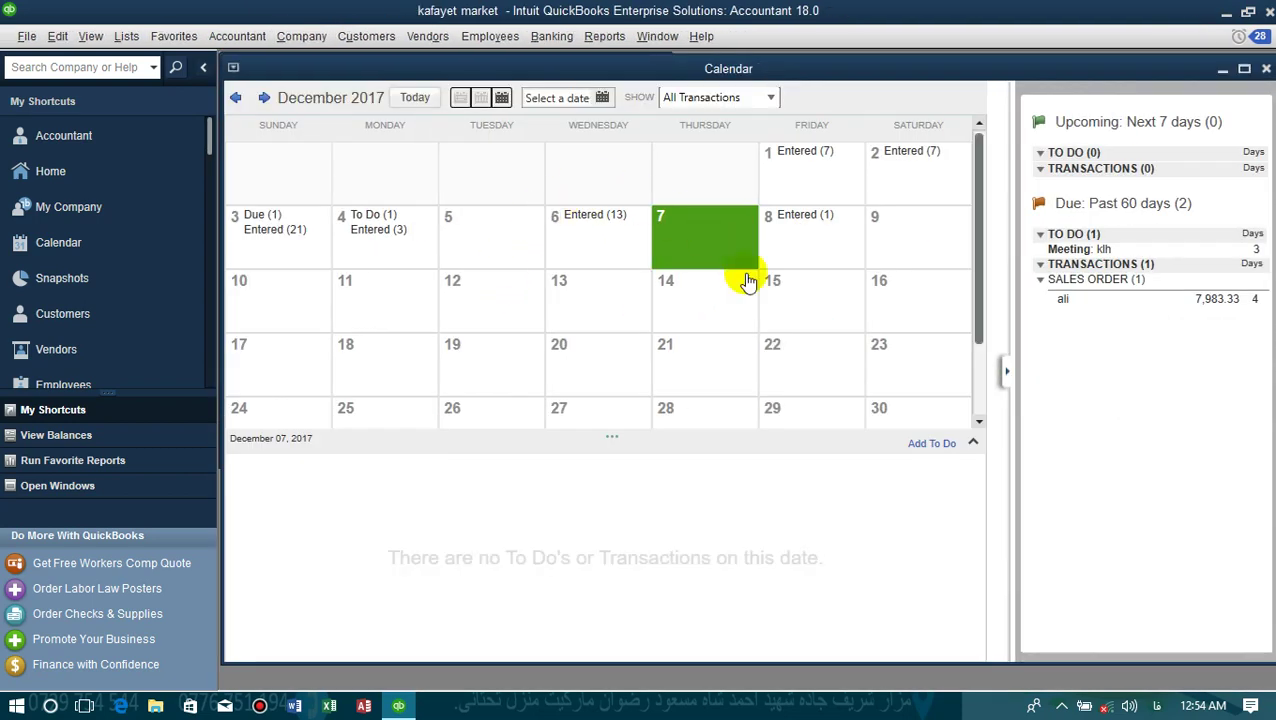
- Review December 4, 3, 8, 14 and 1 entries, then close the calendar
{"action": "left_click", "coordinate": [410, 247]}
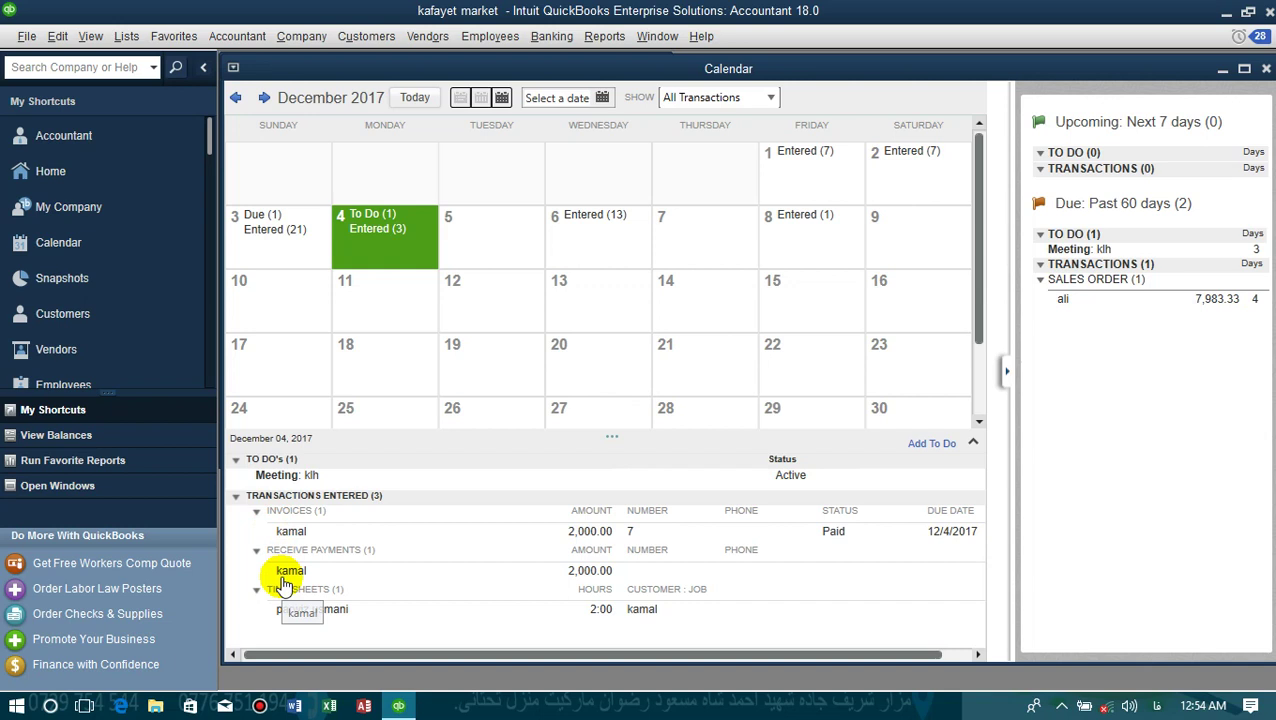
{"action": "left_click", "coordinate": [270, 249]}
{"action": "left_click", "coordinate": [808, 243]}
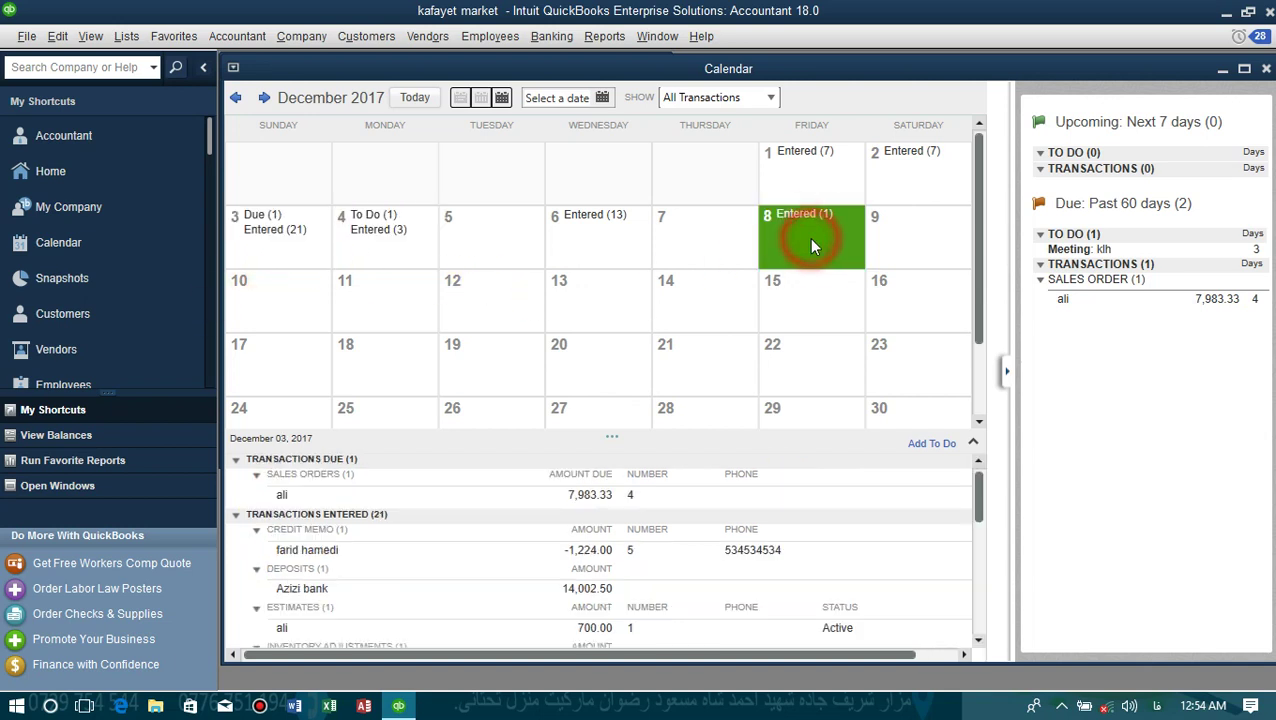
{"action": "left_click", "coordinate": [701, 316]}
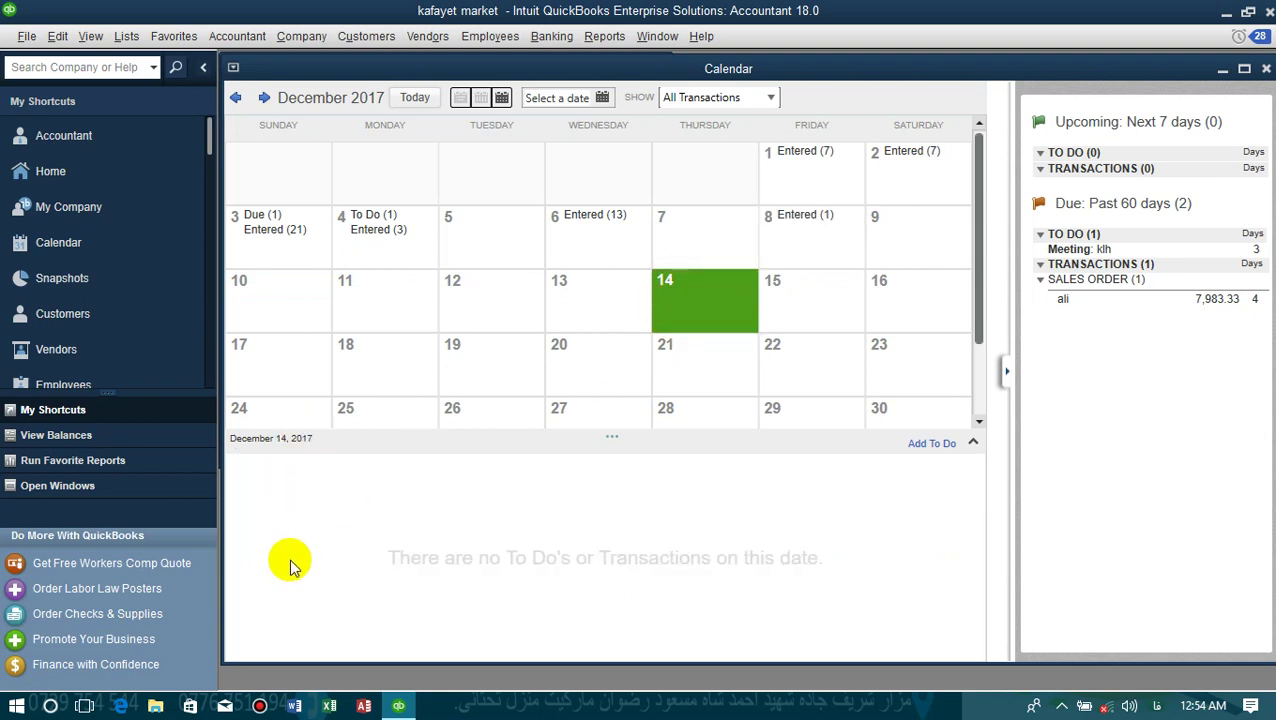
{"action": "left_click", "coordinate": [811, 178]}
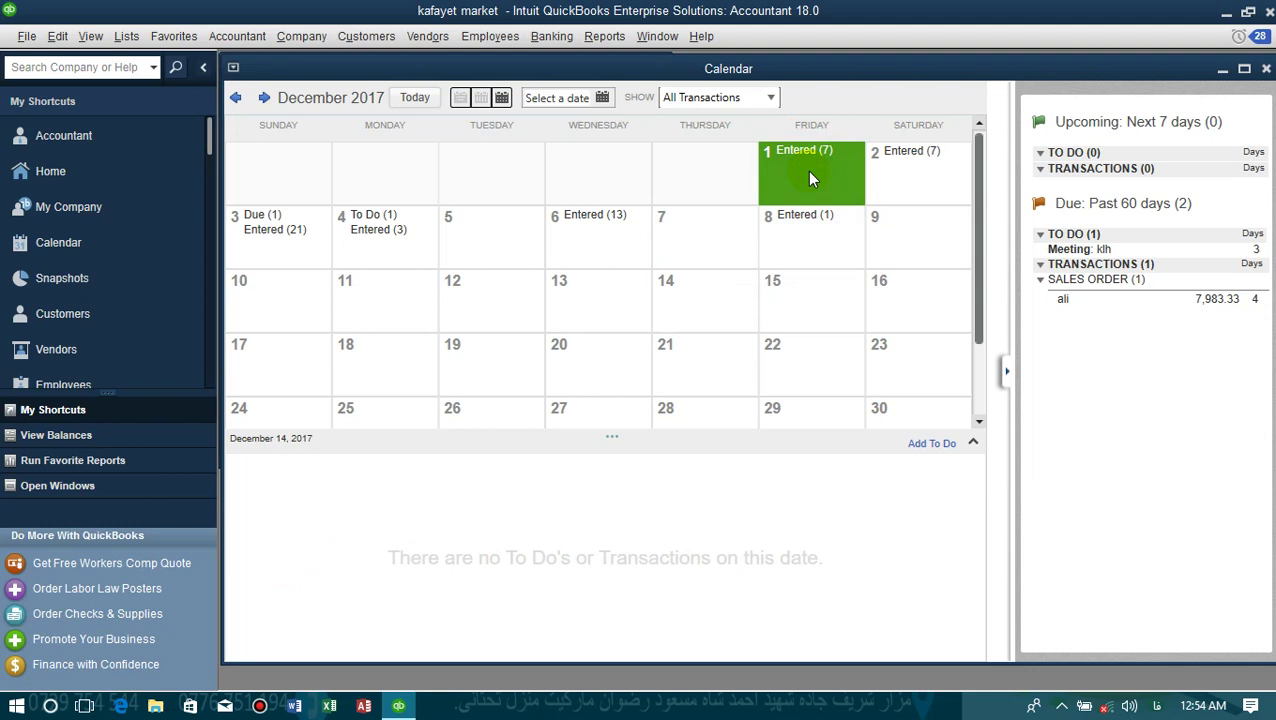
{"action": "left_click", "coordinate": [810, 178]}
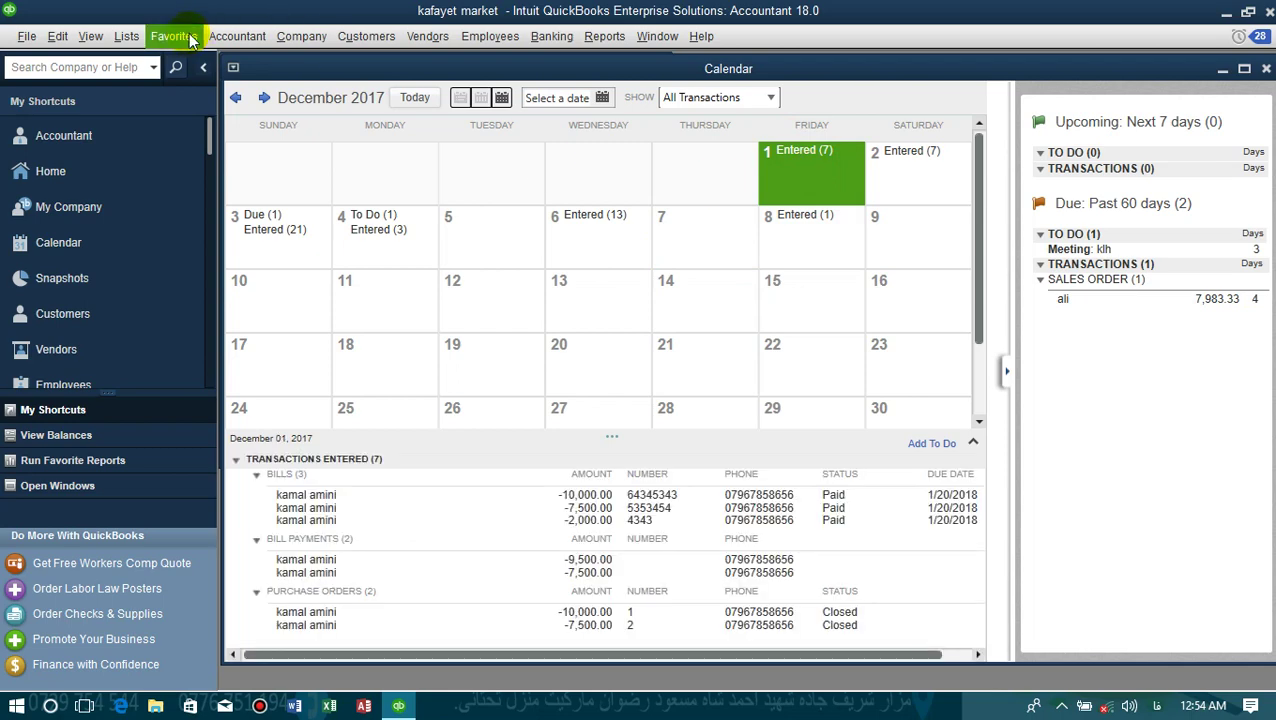
{"action": "left_click", "coordinate": [1265, 68]}
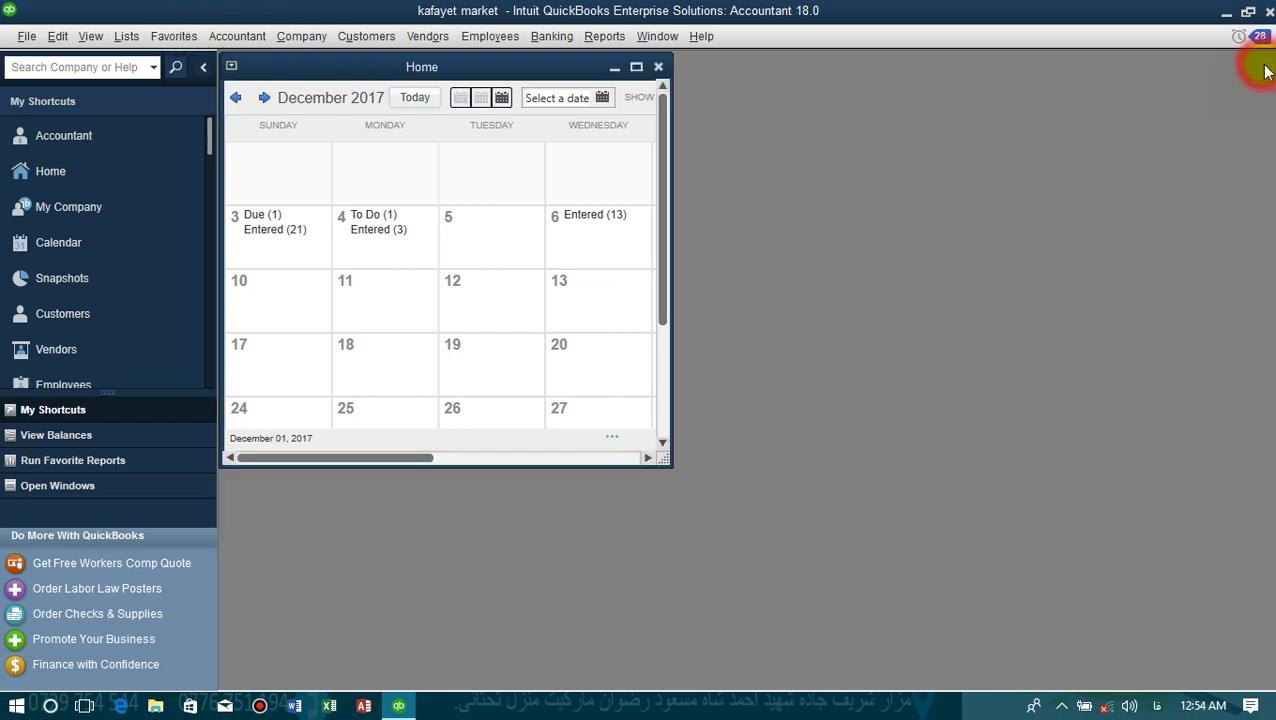
- Maximize Home, open the empty Doc Center via Company > Documents, and launch Microsoft Word
{"action": "double_click", "coordinate": [523, 70]}
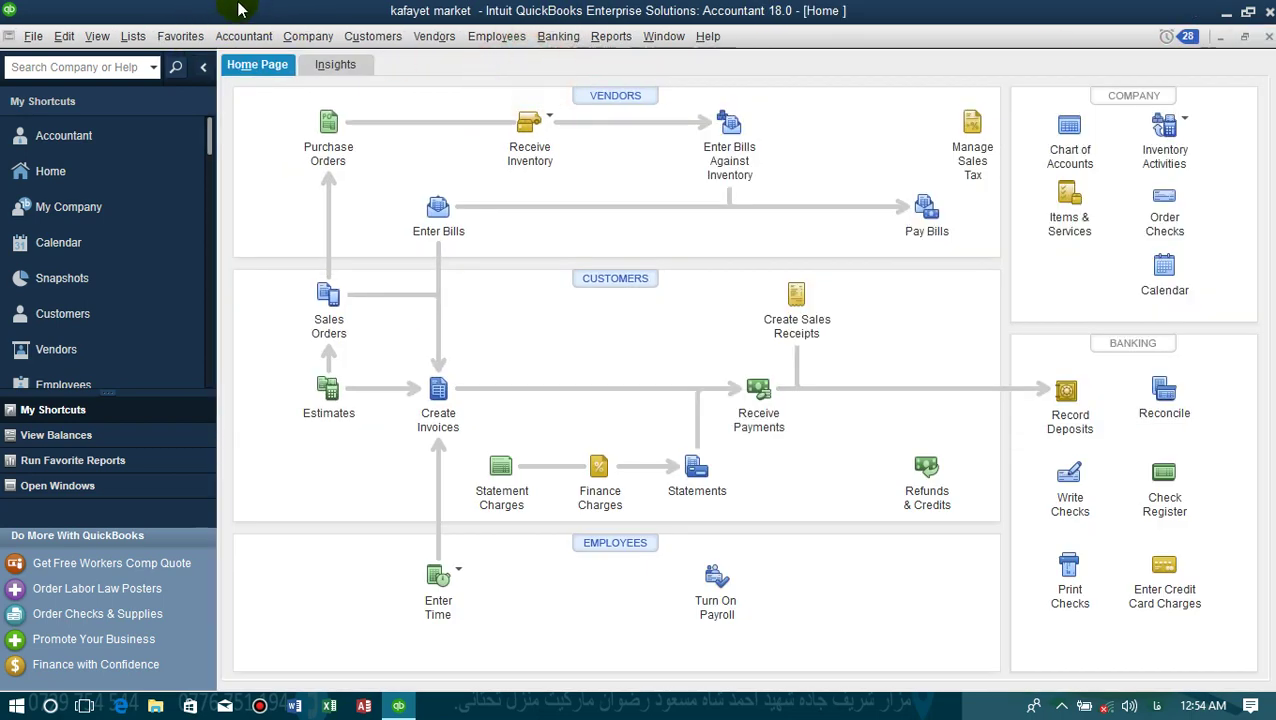
{"action": "left_click", "coordinate": [303, 37]}
{"action": "mouse_move", "coordinate": [336, 126]}
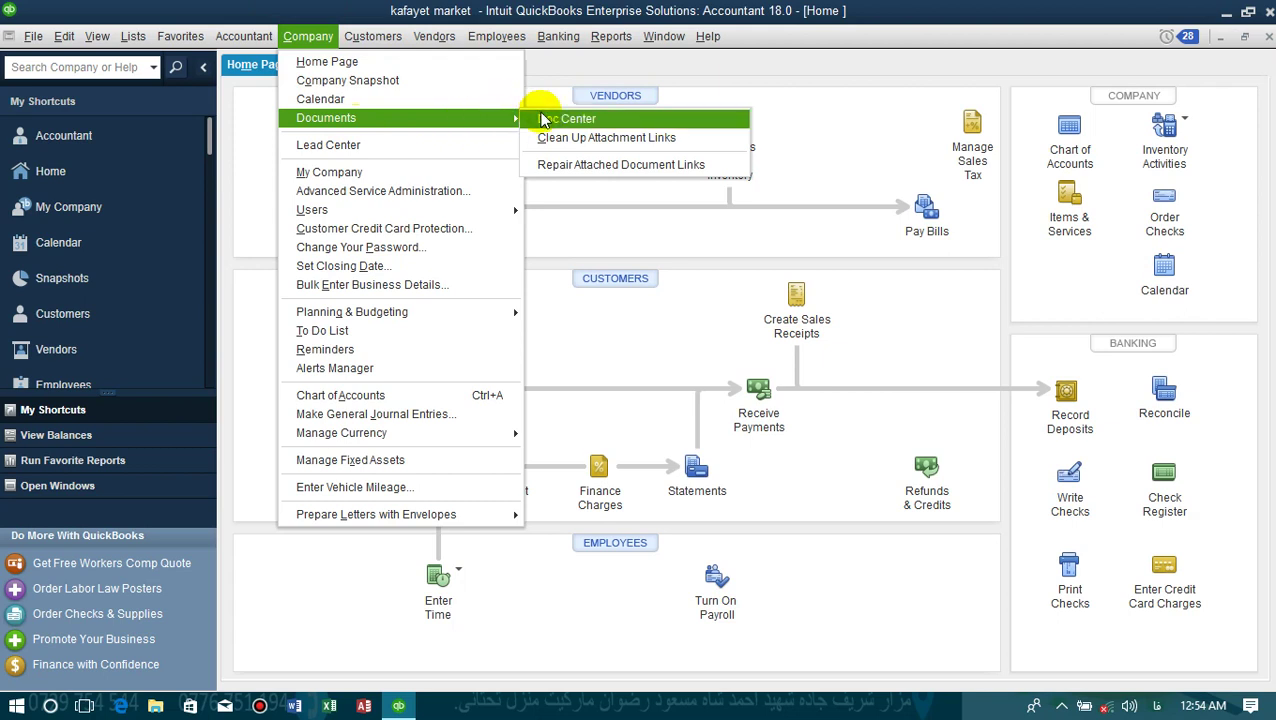
{"action": "left_click", "coordinate": [543, 119]}
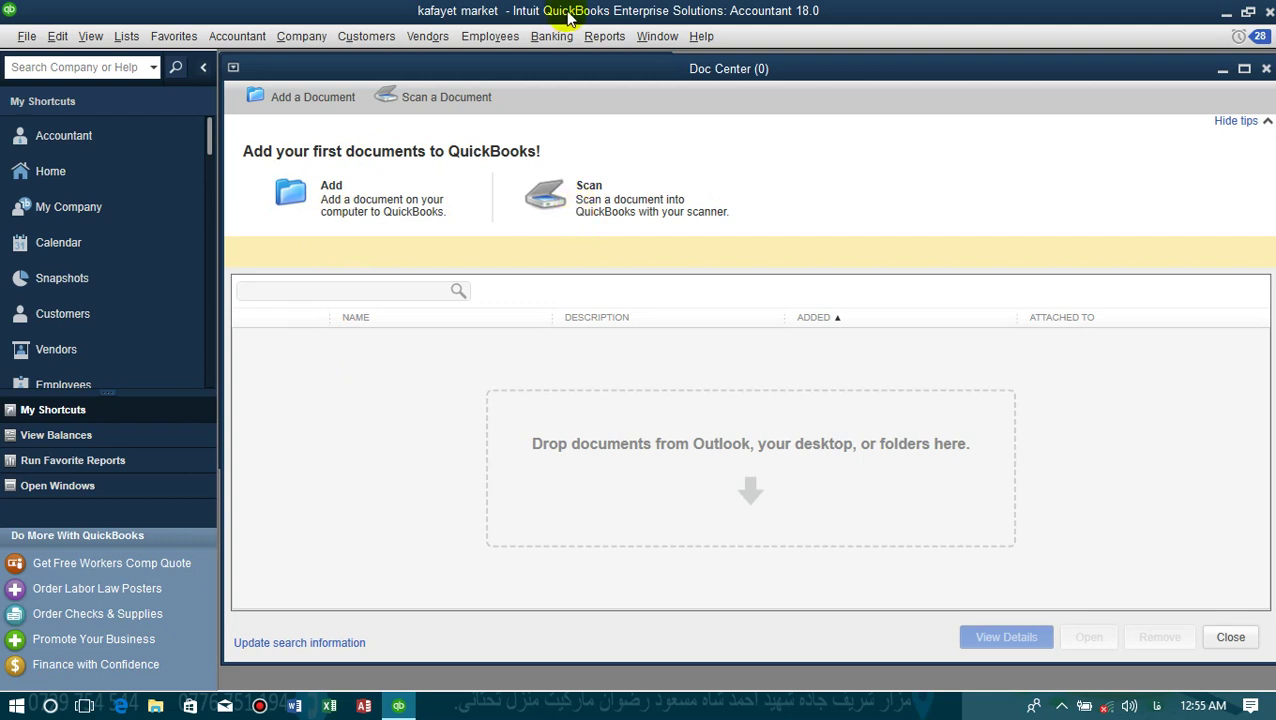
{"action": "left_click", "coordinate": [308, 710]}
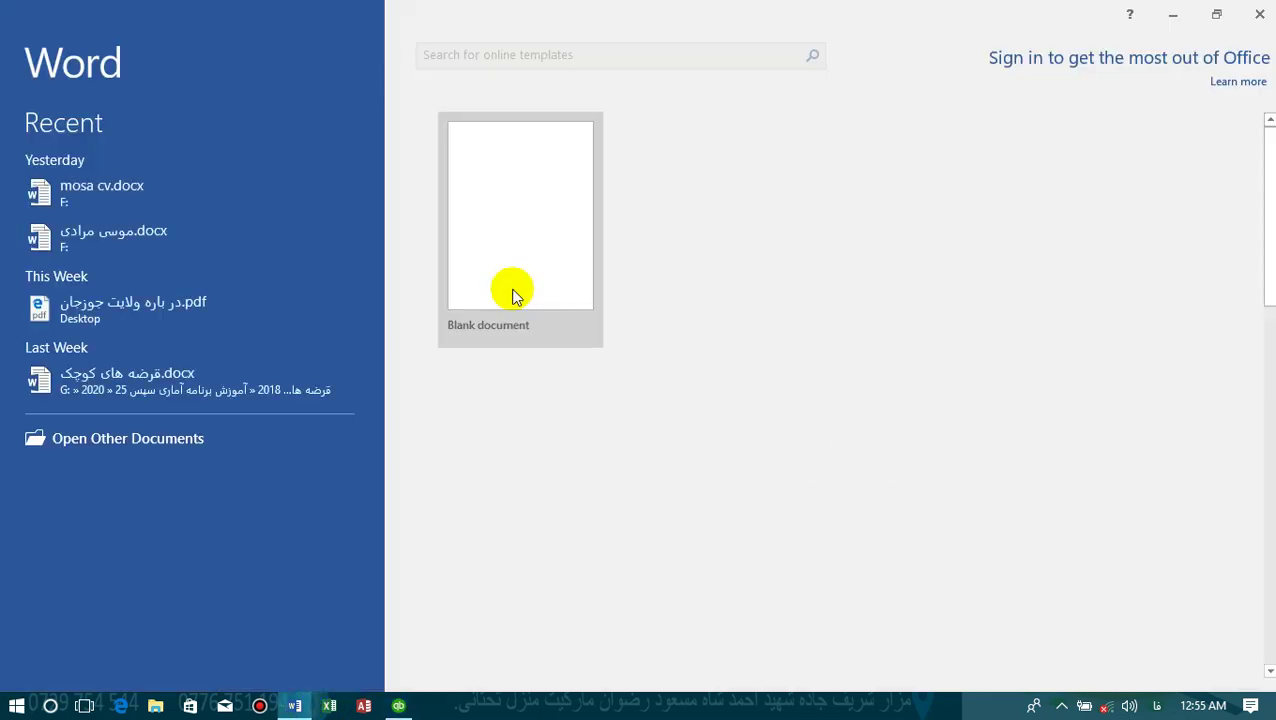
- Create a blank document filled with =rand() sample paragraphs
{"action": "left_click", "coordinate": [513, 290]}
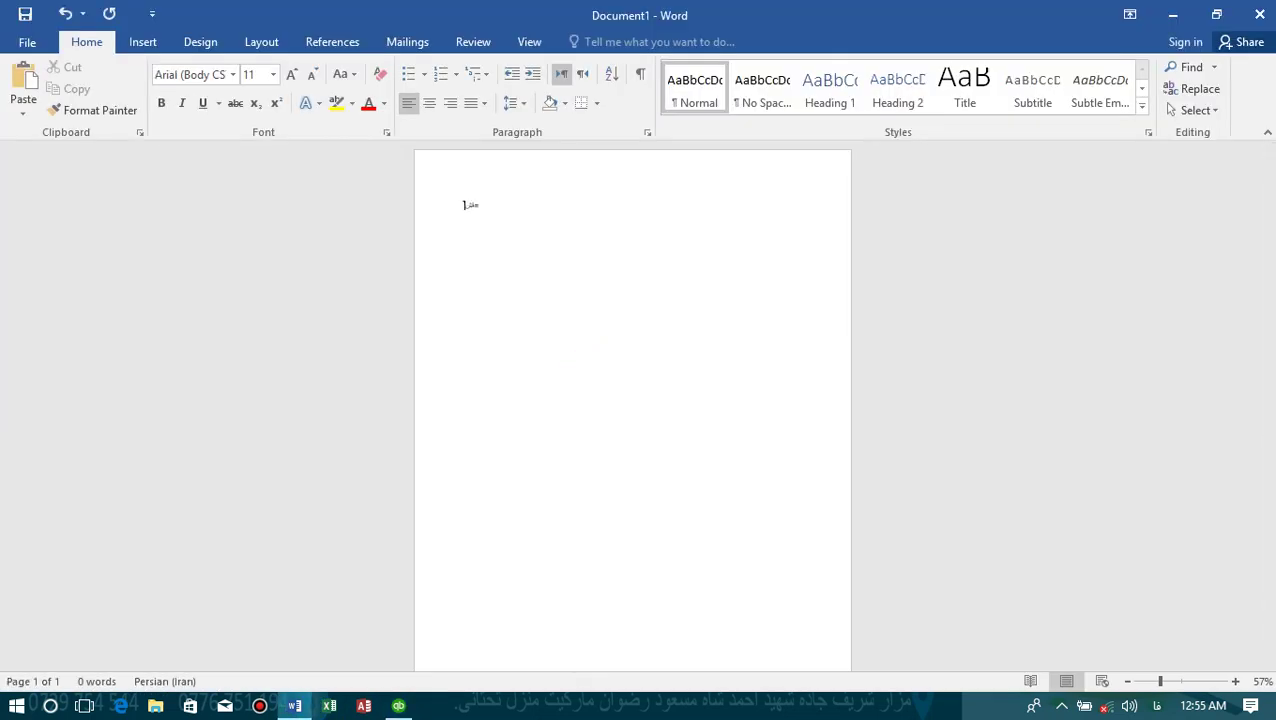
{"action": "key", "text": "alt+shift"}
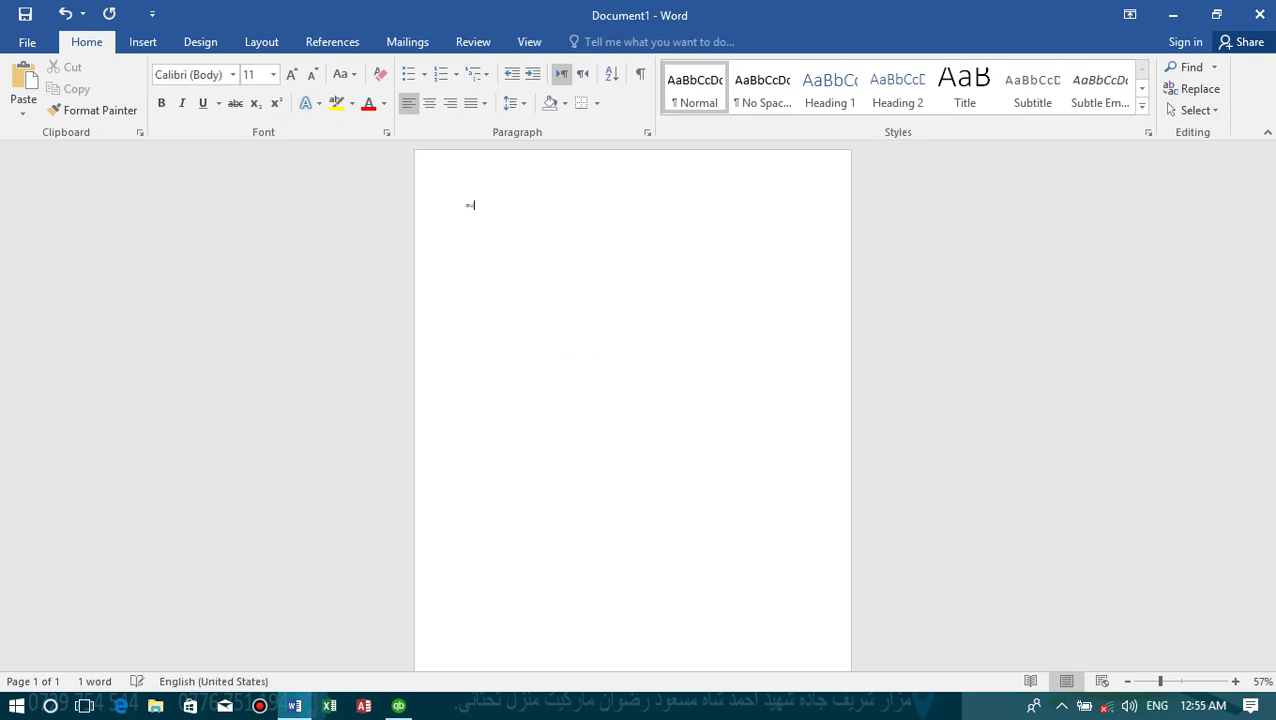
{"action": "type", "text": "=rand()"}
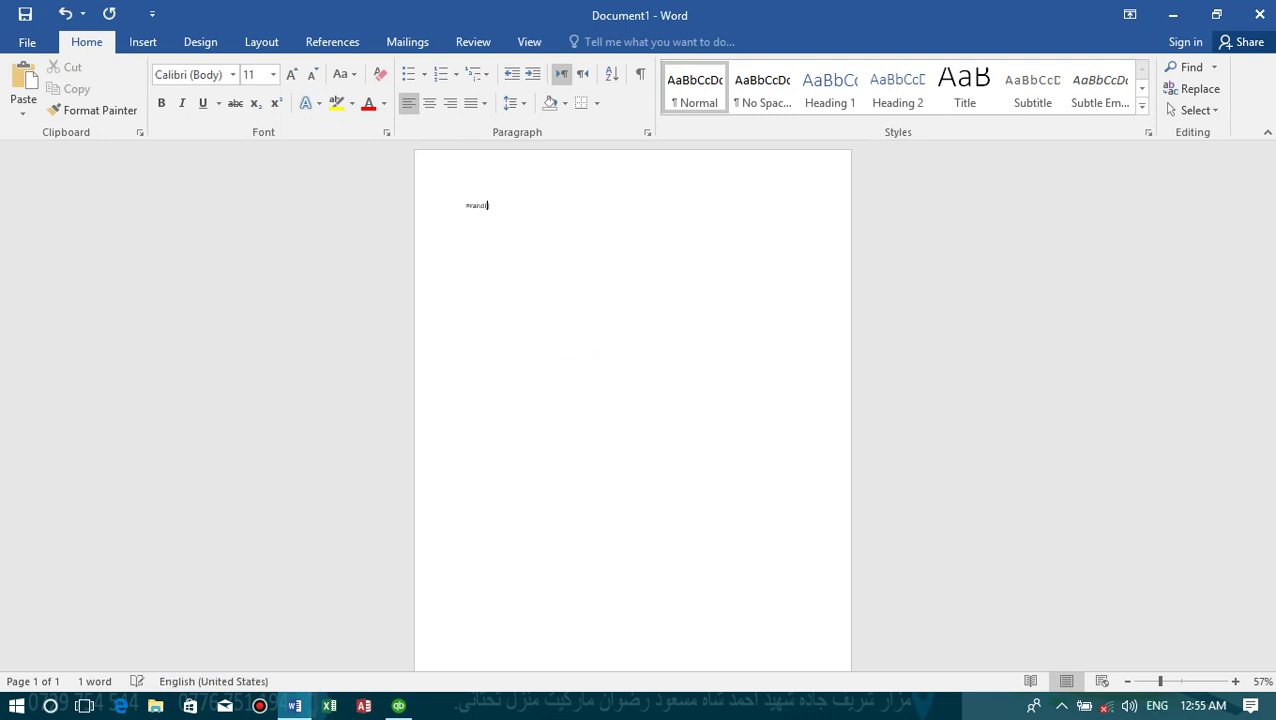
{"action": "key", "text": "Return"}
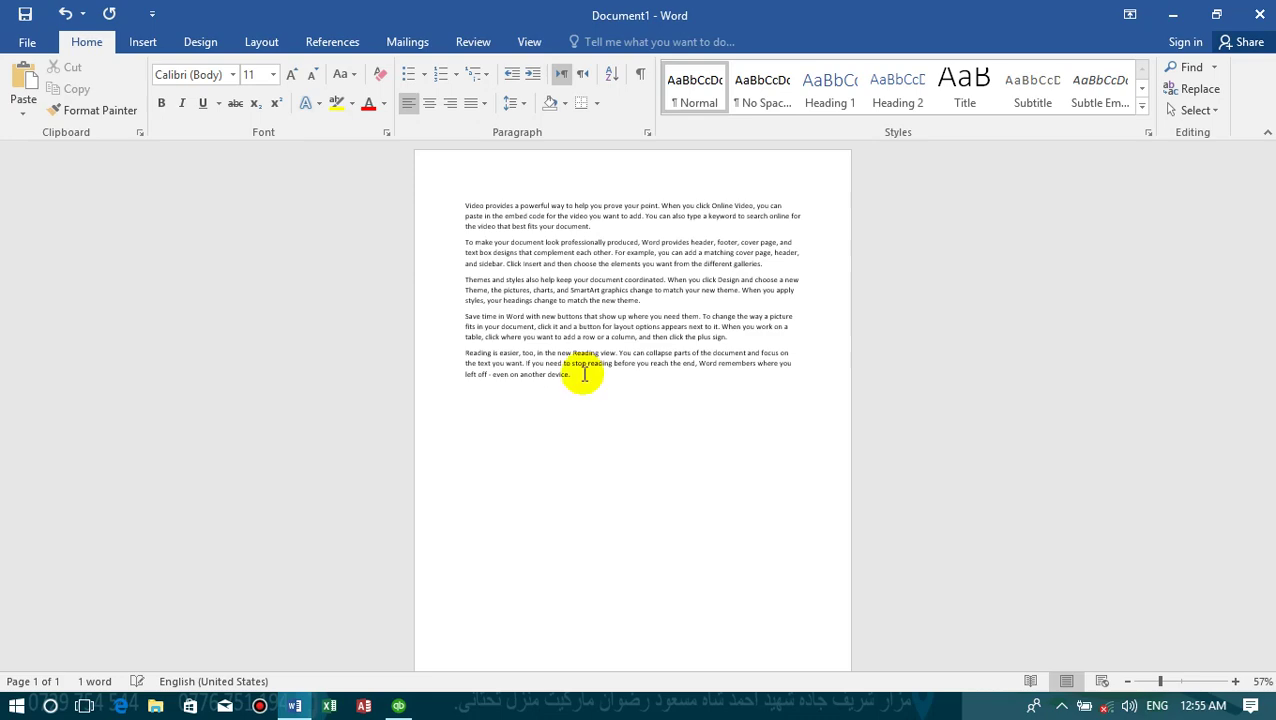
- Save the document to the Desktop as 'Video provides a powerful way to help you prove your point.docx'
{"action": "key", "text": "ctrl+s"}
{"action": "left_click", "coordinate": [276, 148]}
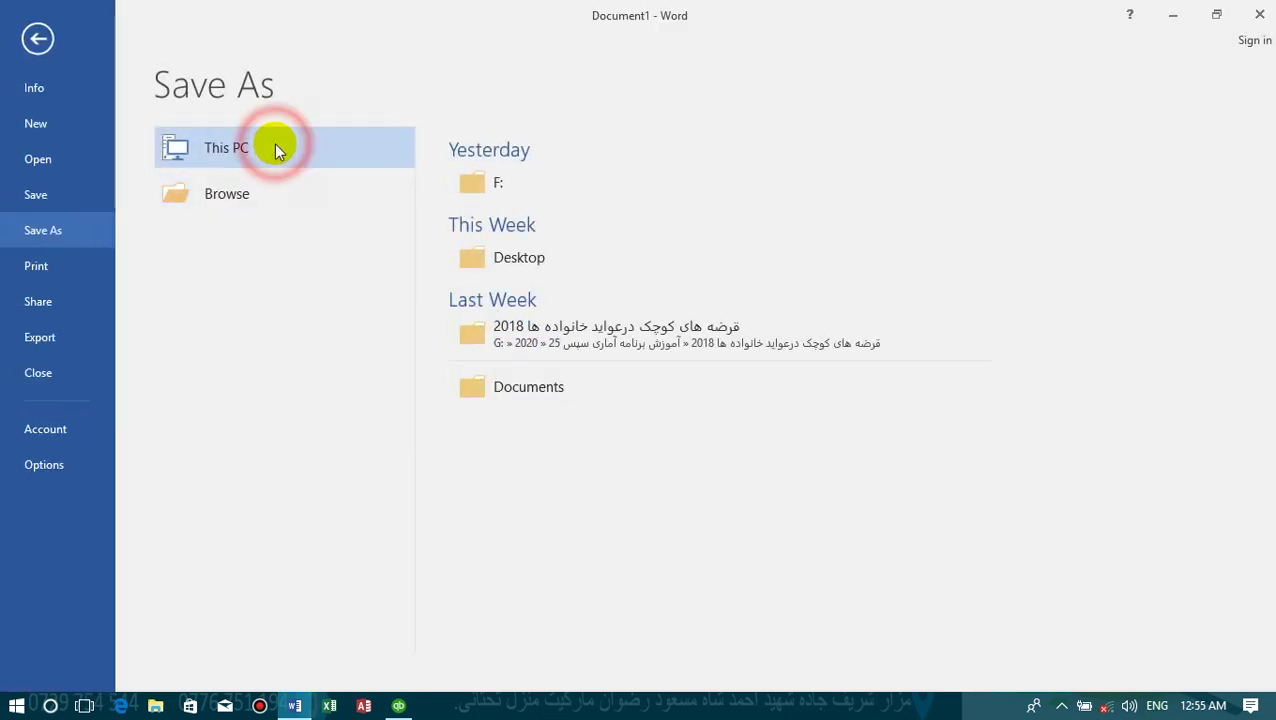
{"action": "left_click", "coordinate": [205, 194]}
{"action": "left_click", "coordinate": [146, 215]}
{"action": "scroll", "coordinate": [90, 112], "scroll_direction": "up", "scroll_amount": 3}
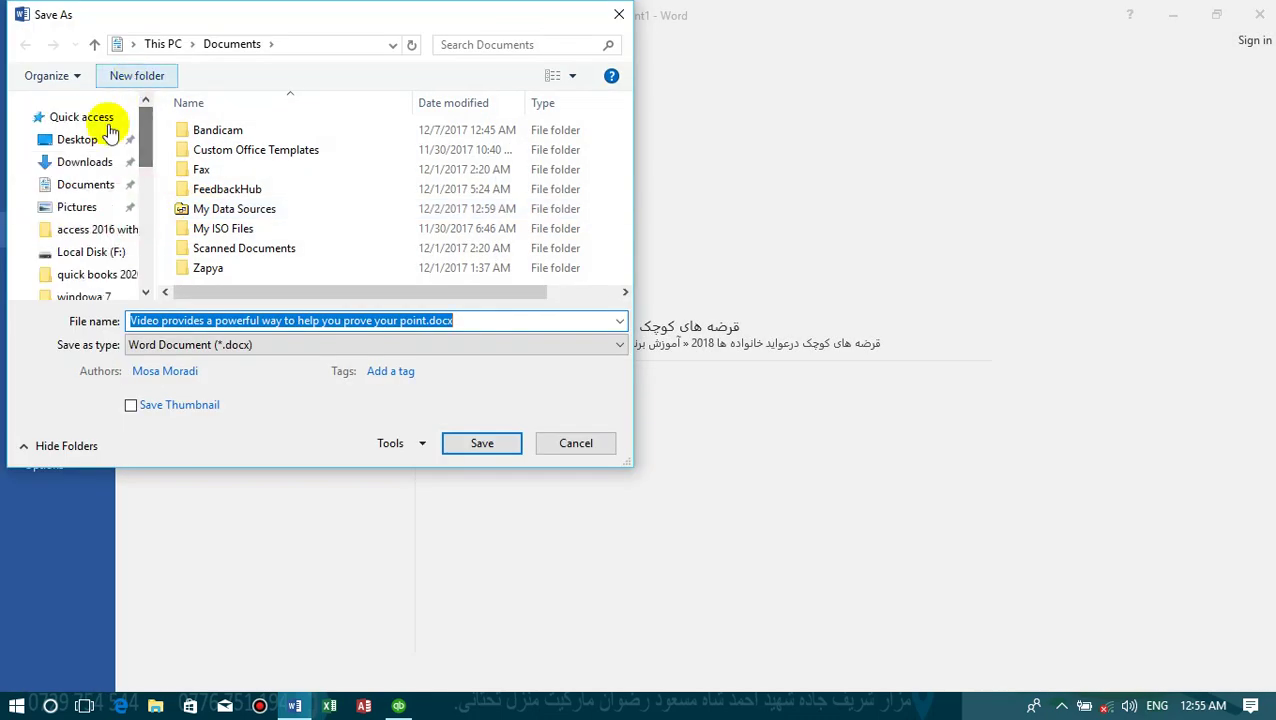
{"action": "left_click", "coordinate": [80, 137]}
{"action": "left_click", "coordinate": [493, 450]}
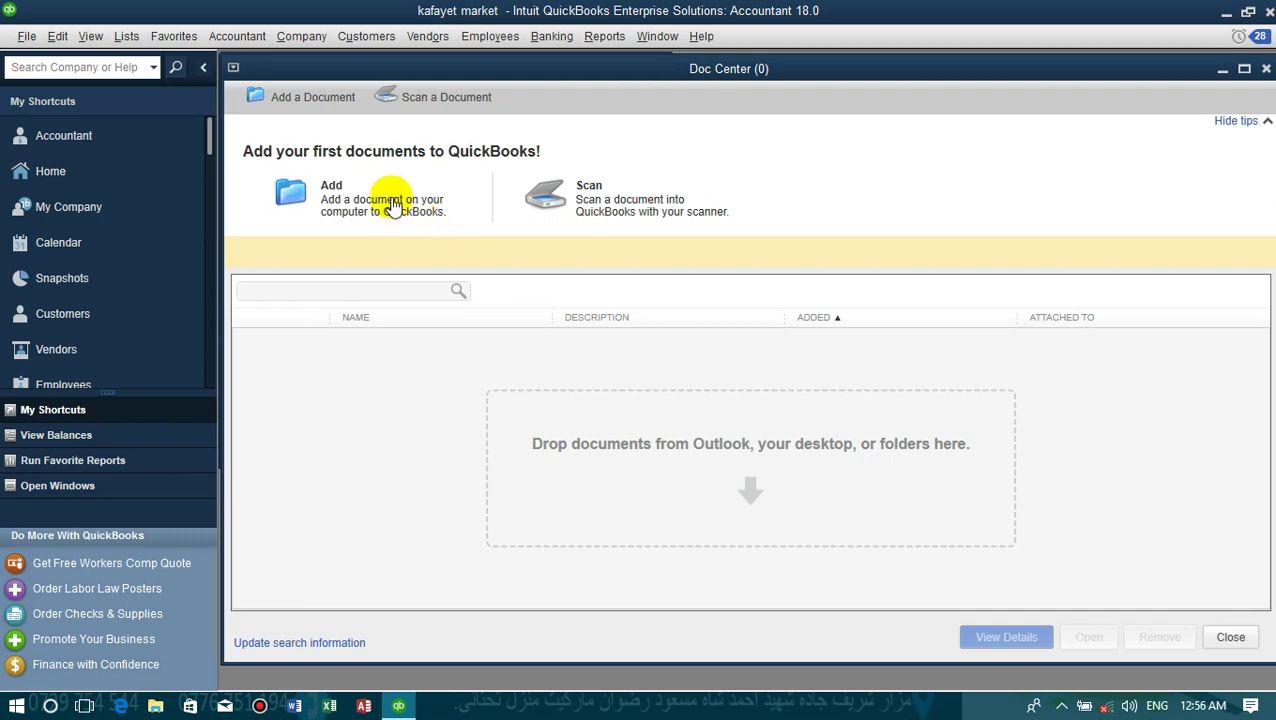
- Add the sample-text Word document from the Desktop to the Doc Center
{"action": "left_click", "coordinate": [392, 204]}
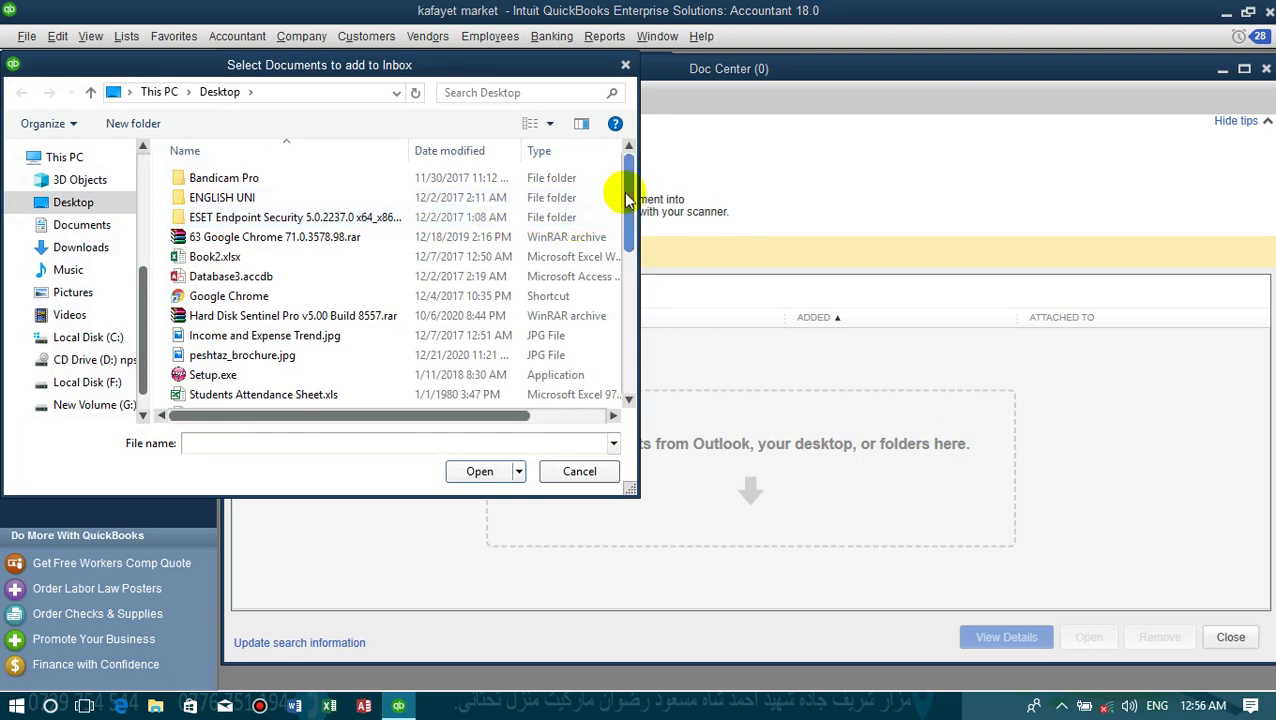
{"action": "left_click_drag", "start_coordinate": [628, 200], "coordinate": [626, 266]}
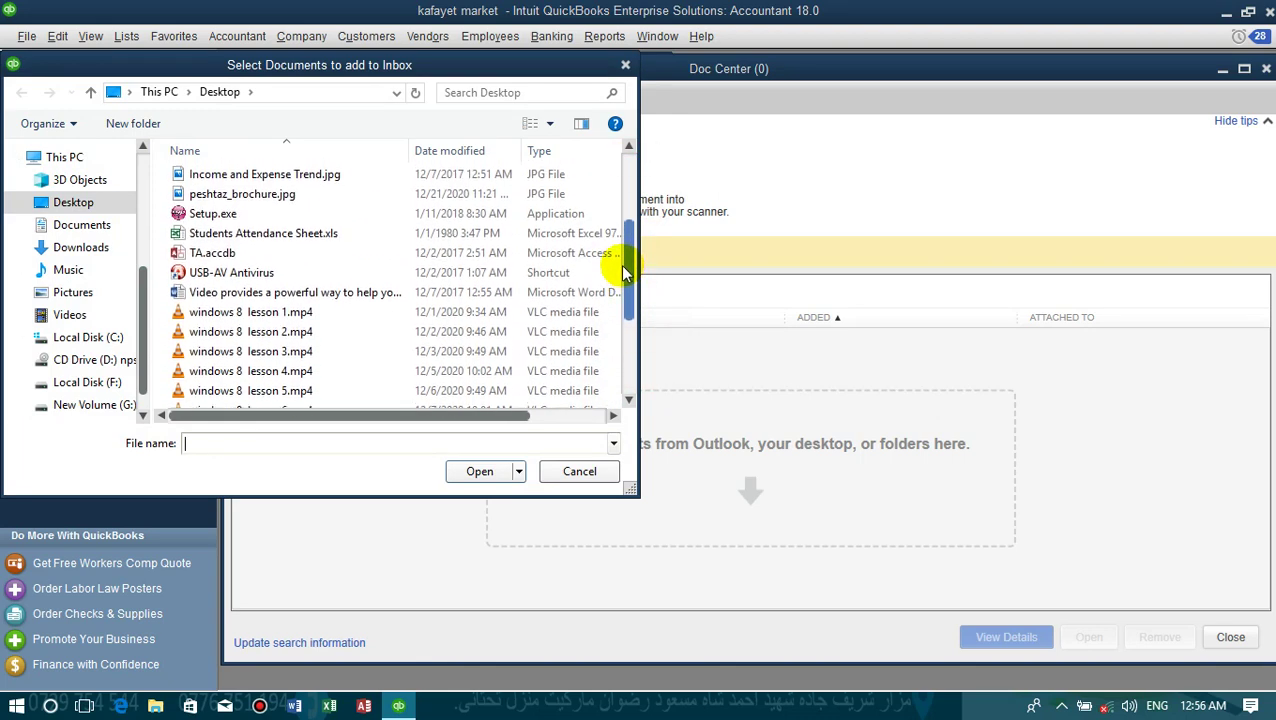
{"action": "left_click", "coordinate": [368, 300]}
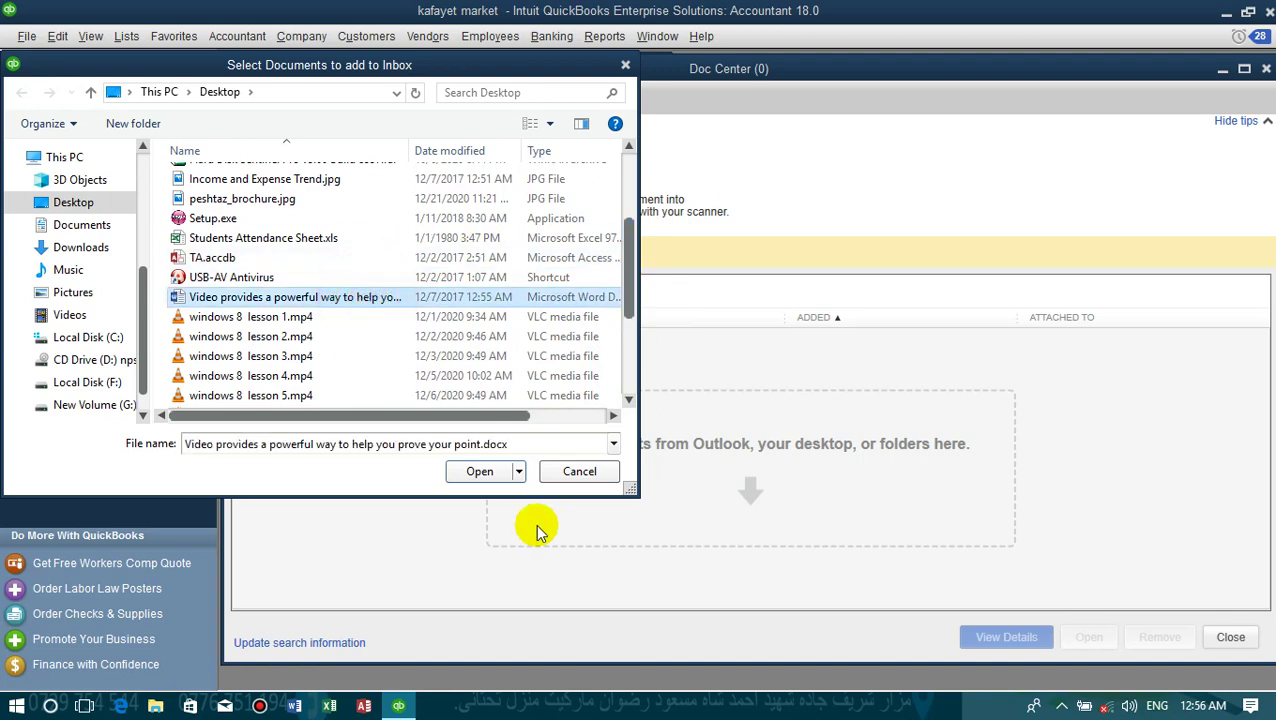
{"action": "left_click", "coordinate": [482, 474]}
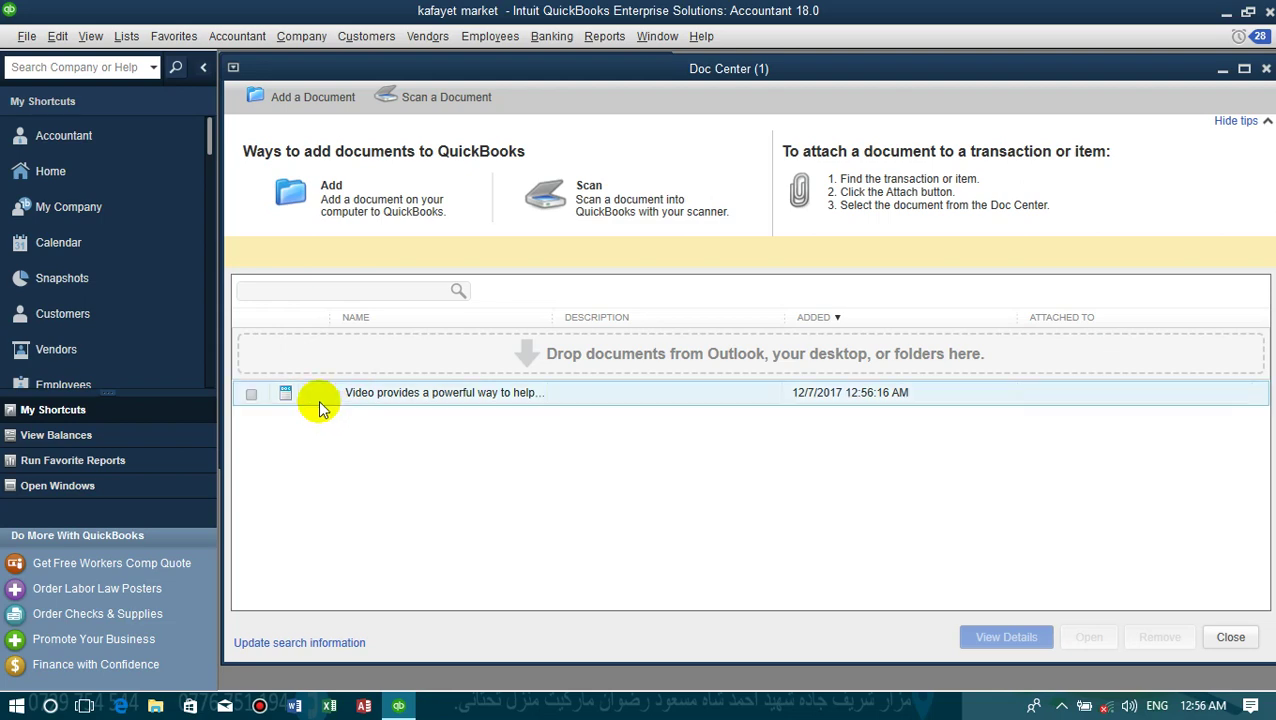
- Open the stored document in Word to check it, close Word and the Doc Center
{"action": "double_click", "coordinate": [320, 400]}
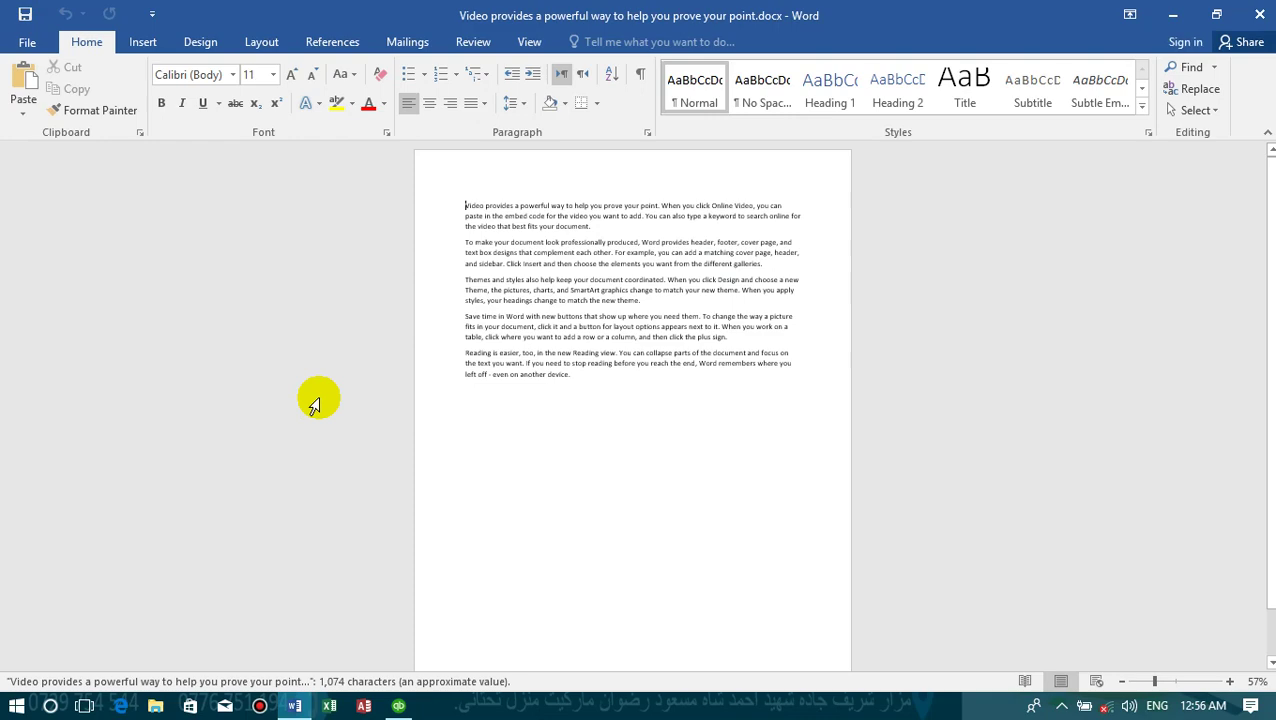
{"action": "left_click", "coordinate": [1259, 14]}
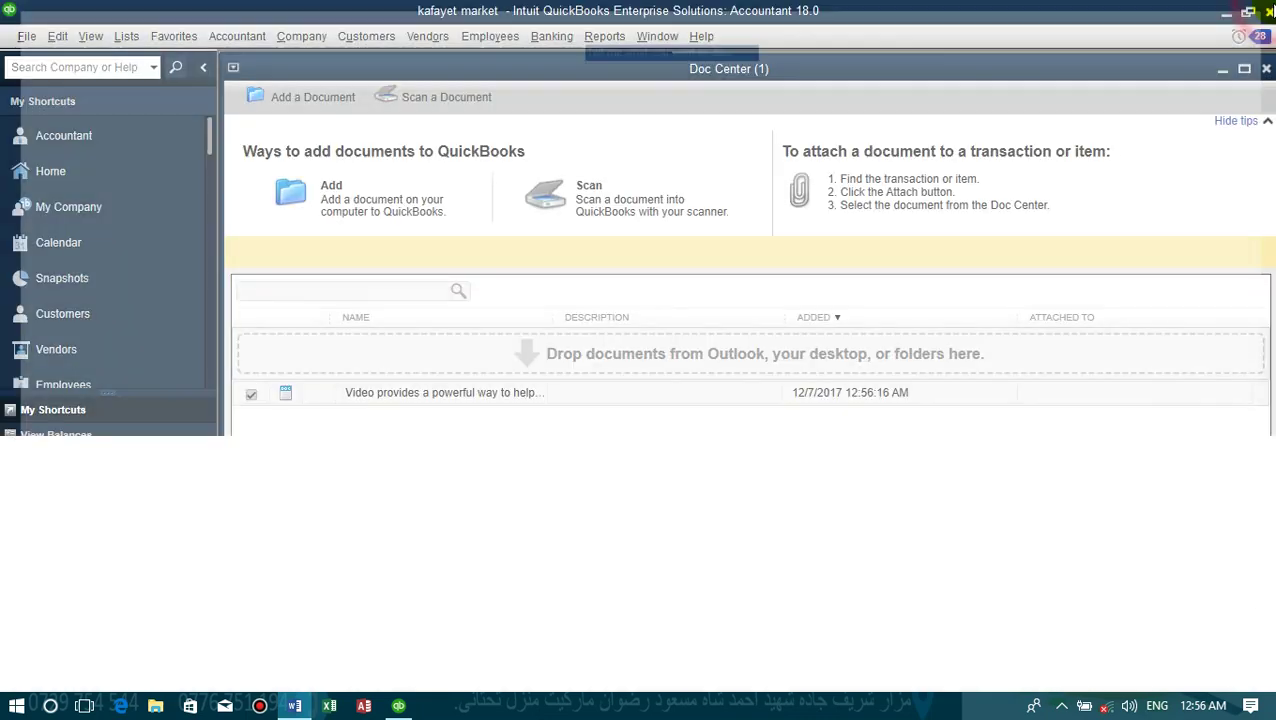
{"action": "left_click", "coordinate": [1266, 69]}
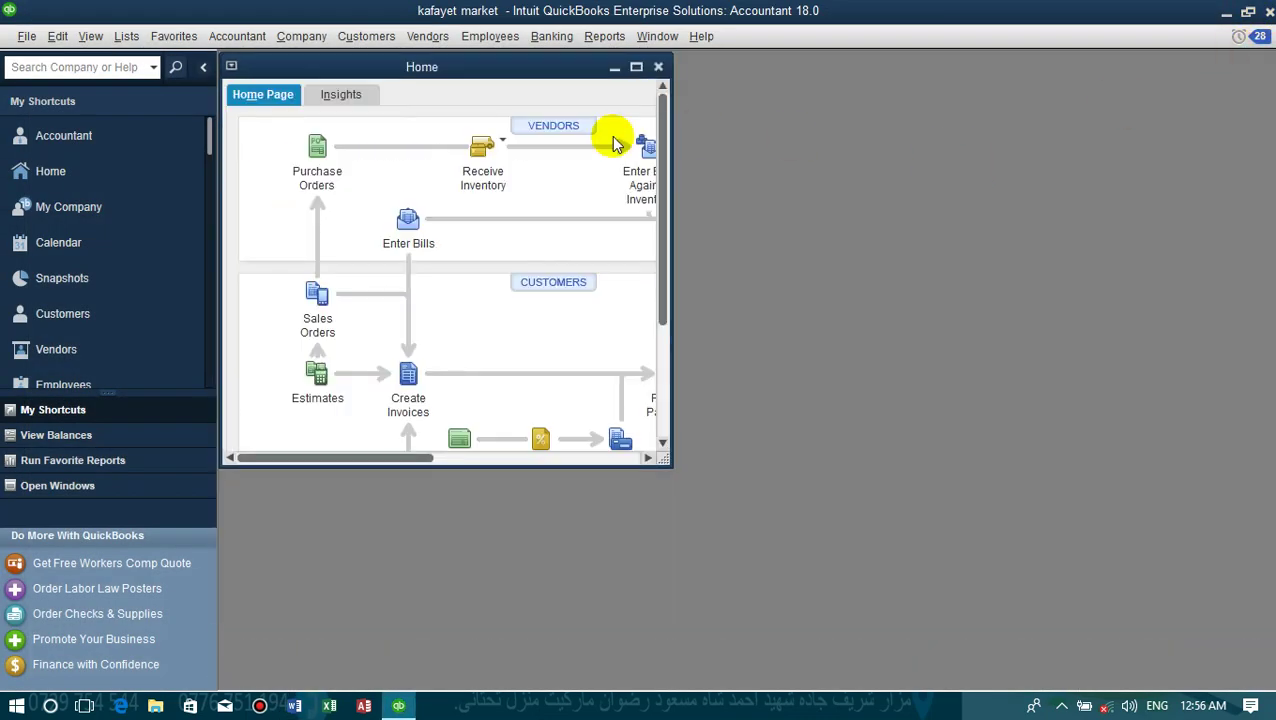
- Maximize the QuickBooks and Home windows and show the Company > Documents submenu
{"action": "left_click", "coordinate": [572, 68]}
{"action": "double_click", "coordinate": [572, 68]}
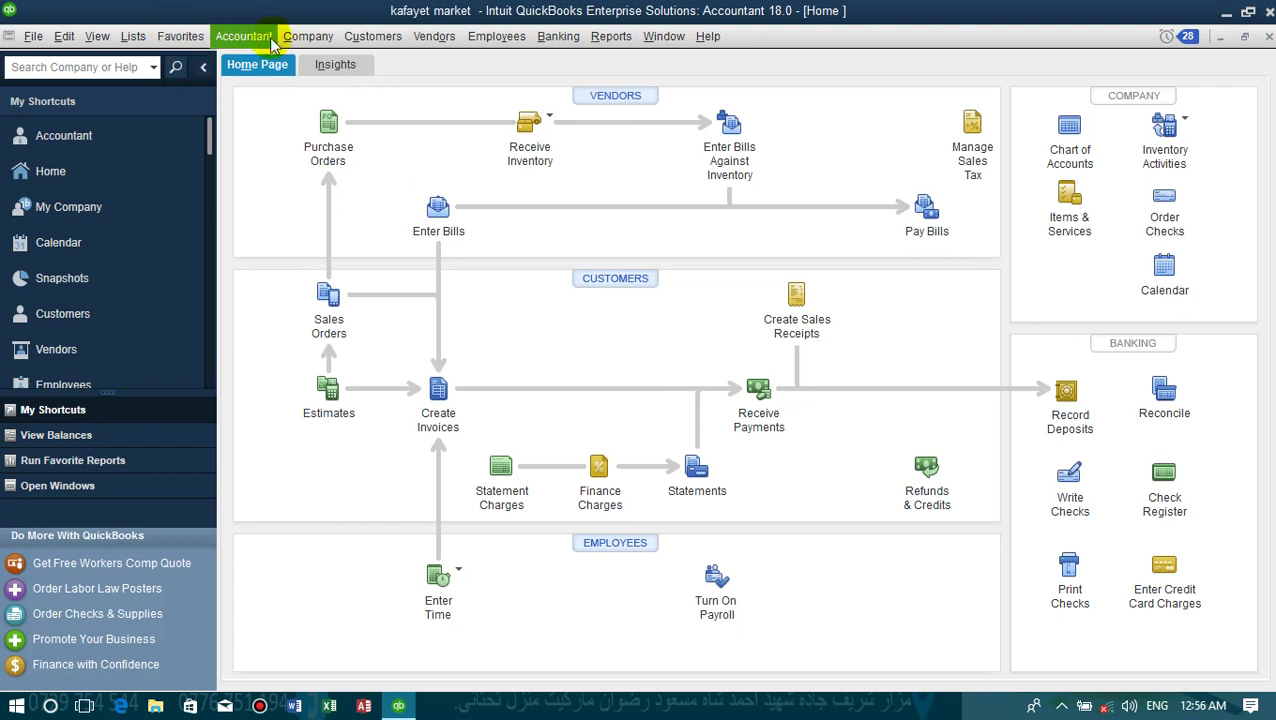
{"action": "left_click", "coordinate": [308, 36]}
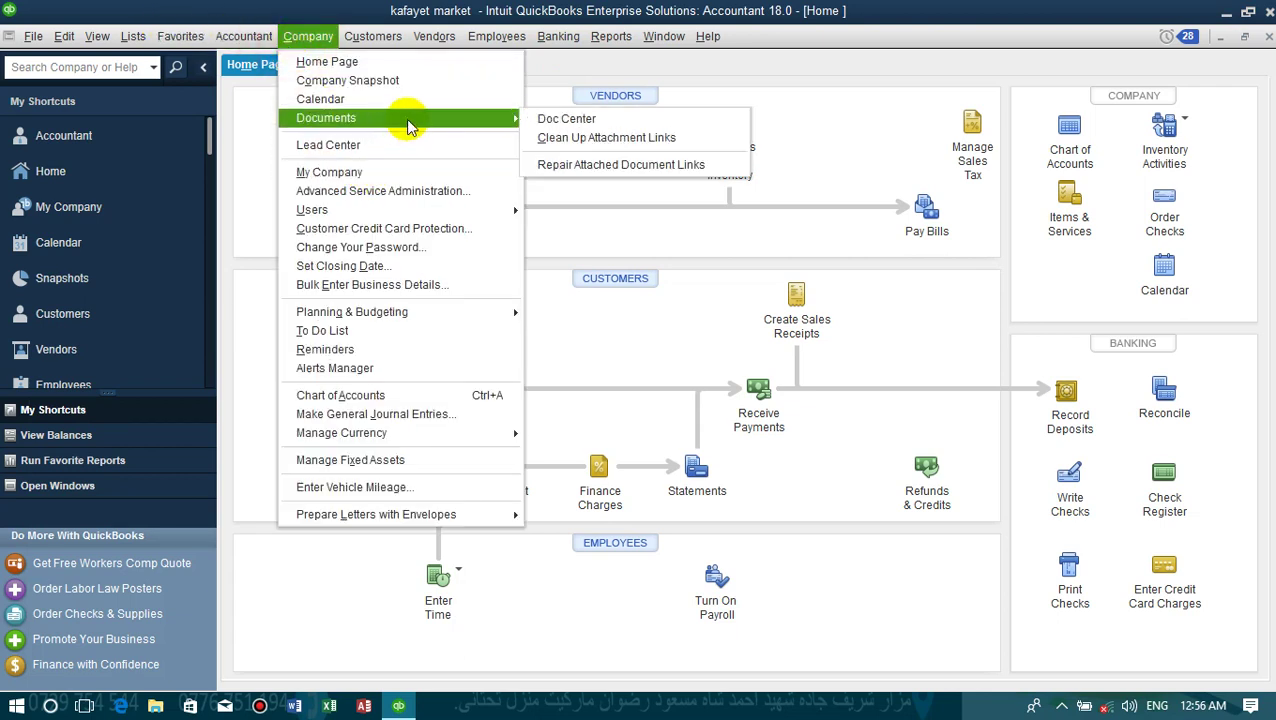
{"action": "mouse_move", "coordinate": [498, 119]}
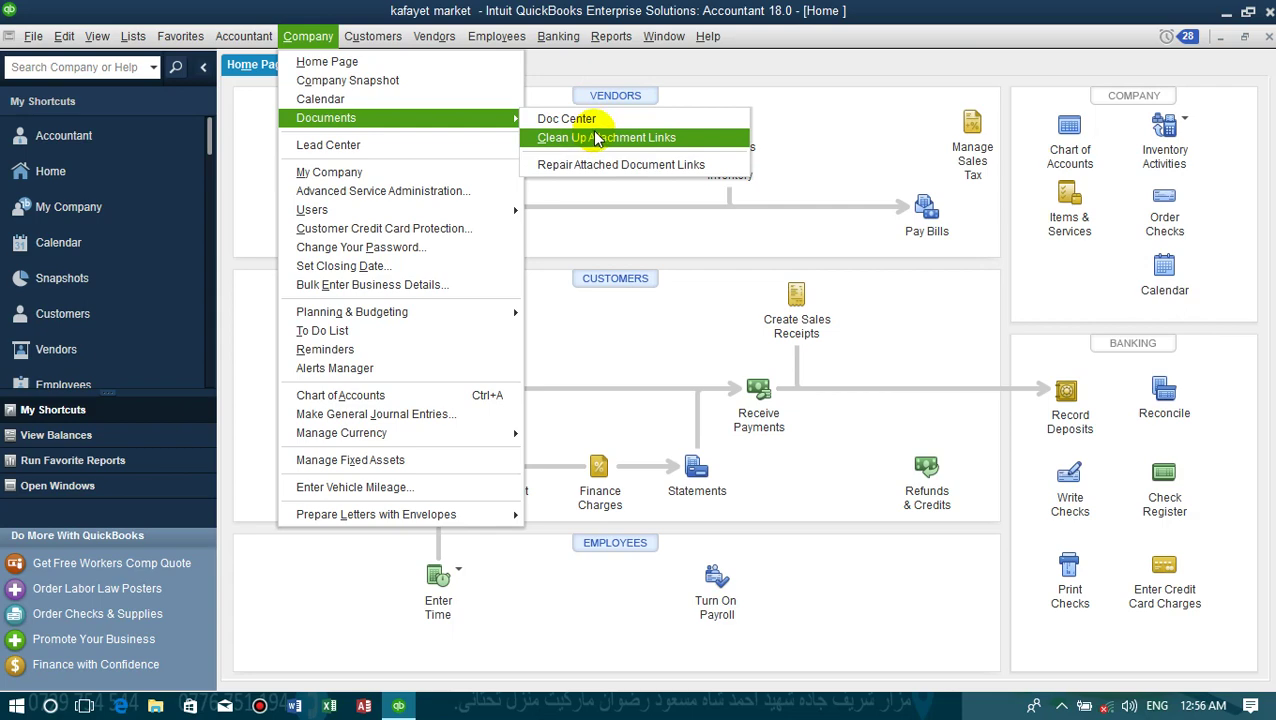
{"action": "left_click", "coordinate": [695, 9]}
{"action": "double_click", "coordinate": [695, 9]}
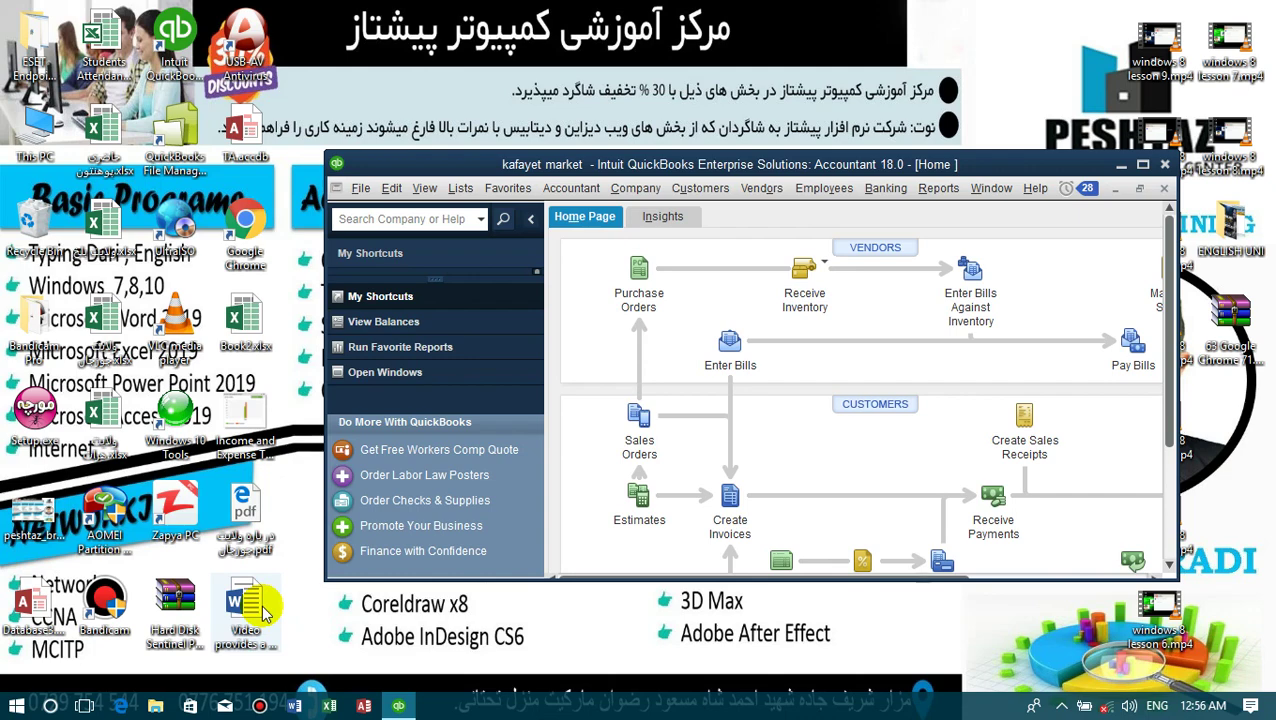
{"action": "double_click", "coordinate": [557, 170]}
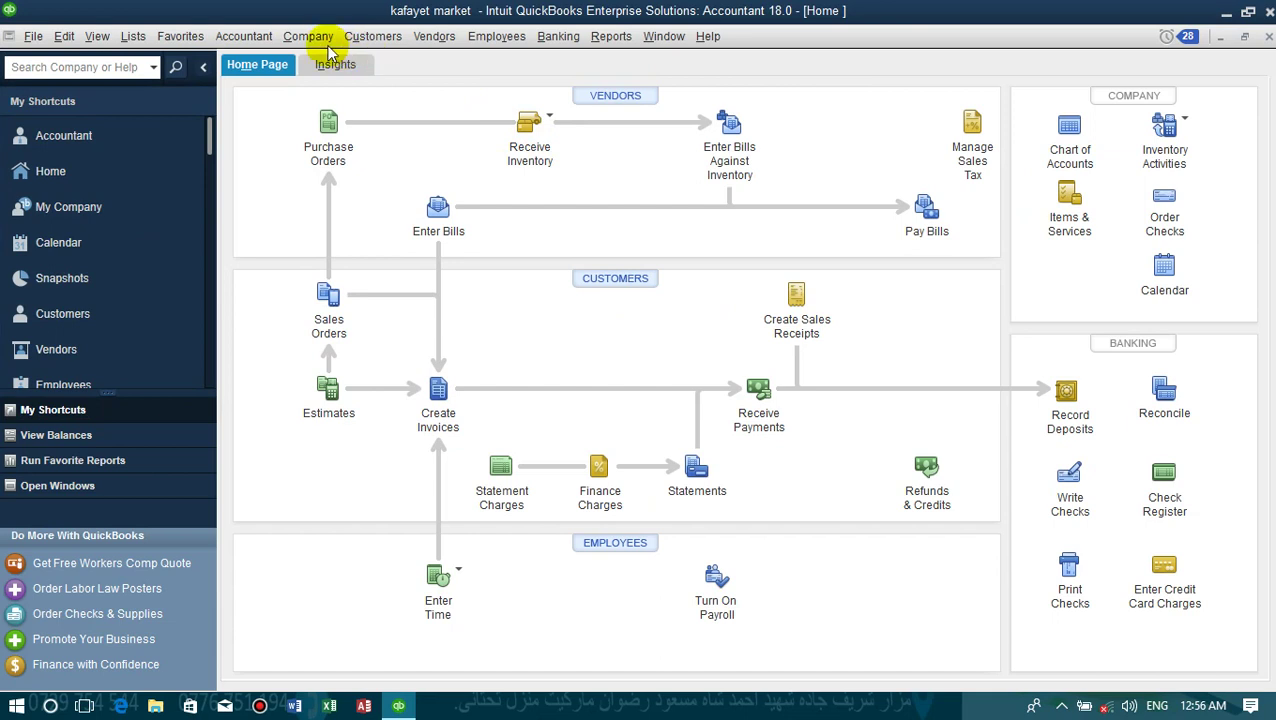
{"action": "left_click", "coordinate": [322, 38]}
{"action": "mouse_move", "coordinate": [470, 118]}
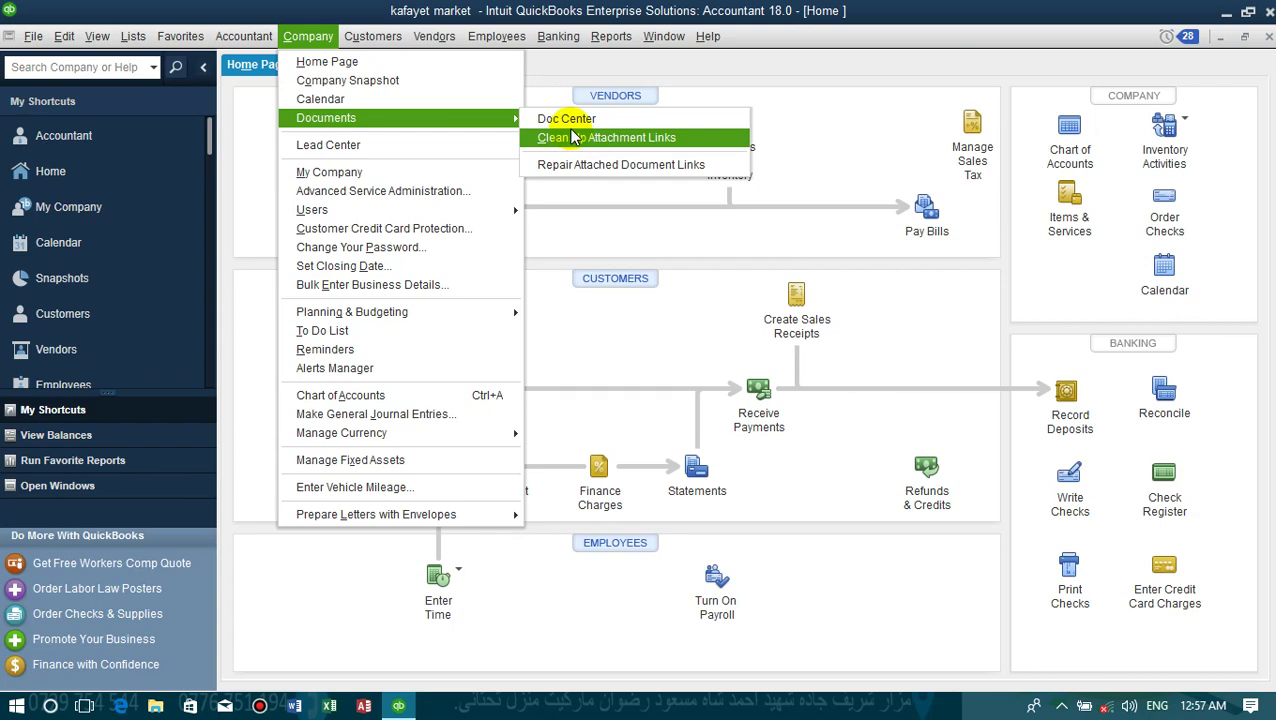
{"action": "left_click", "coordinate": [566, 122]}
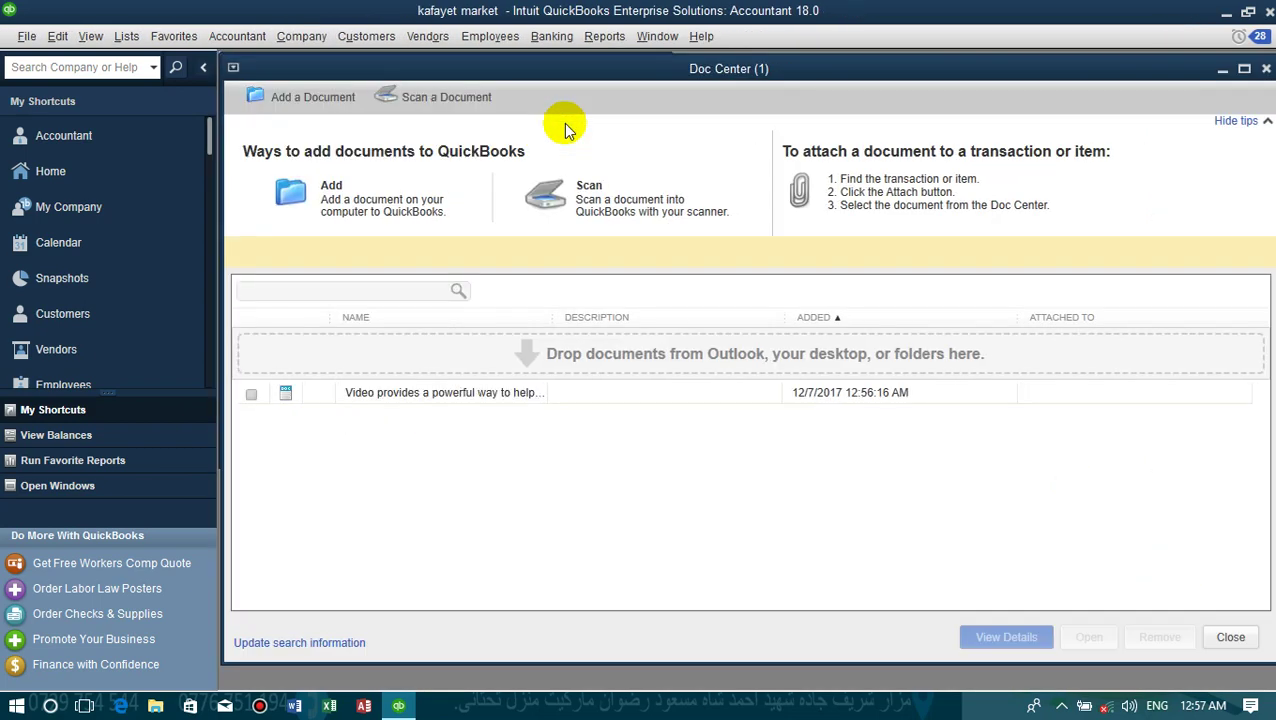
{"action": "double_click", "coordinate": [357, 394]}
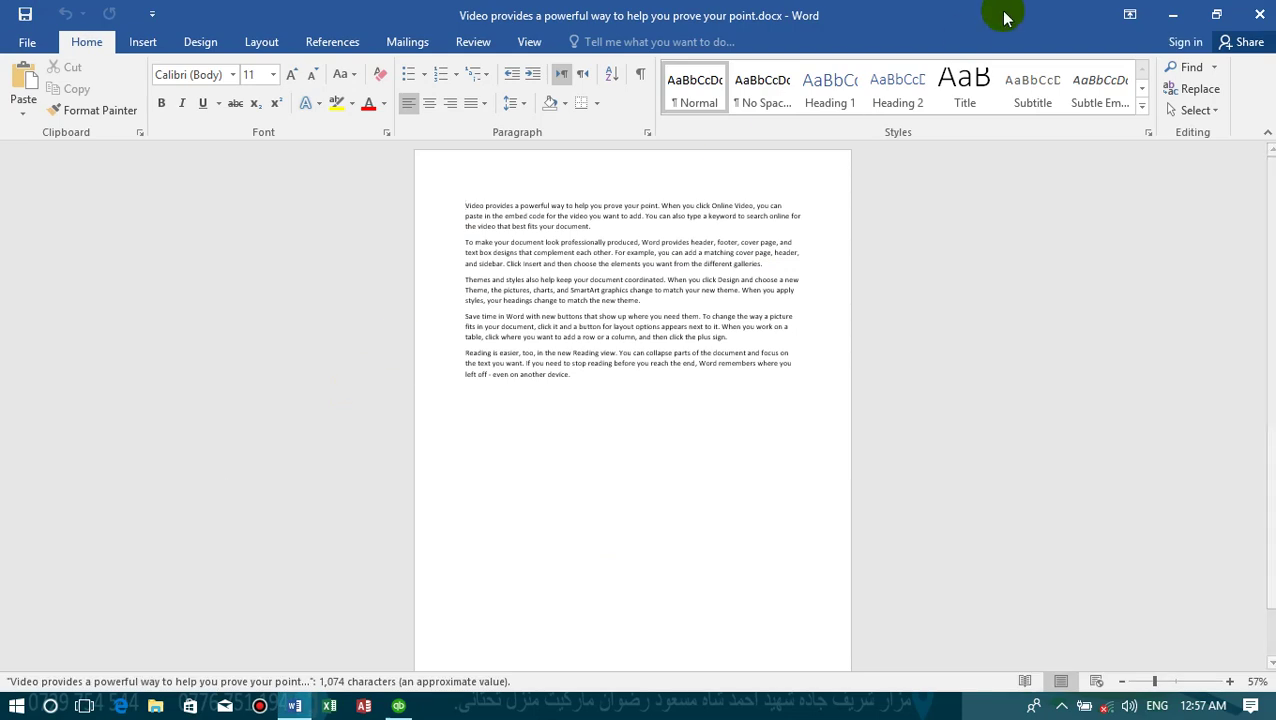
{"action": "left_click", "coordinate": [1259, 14]}
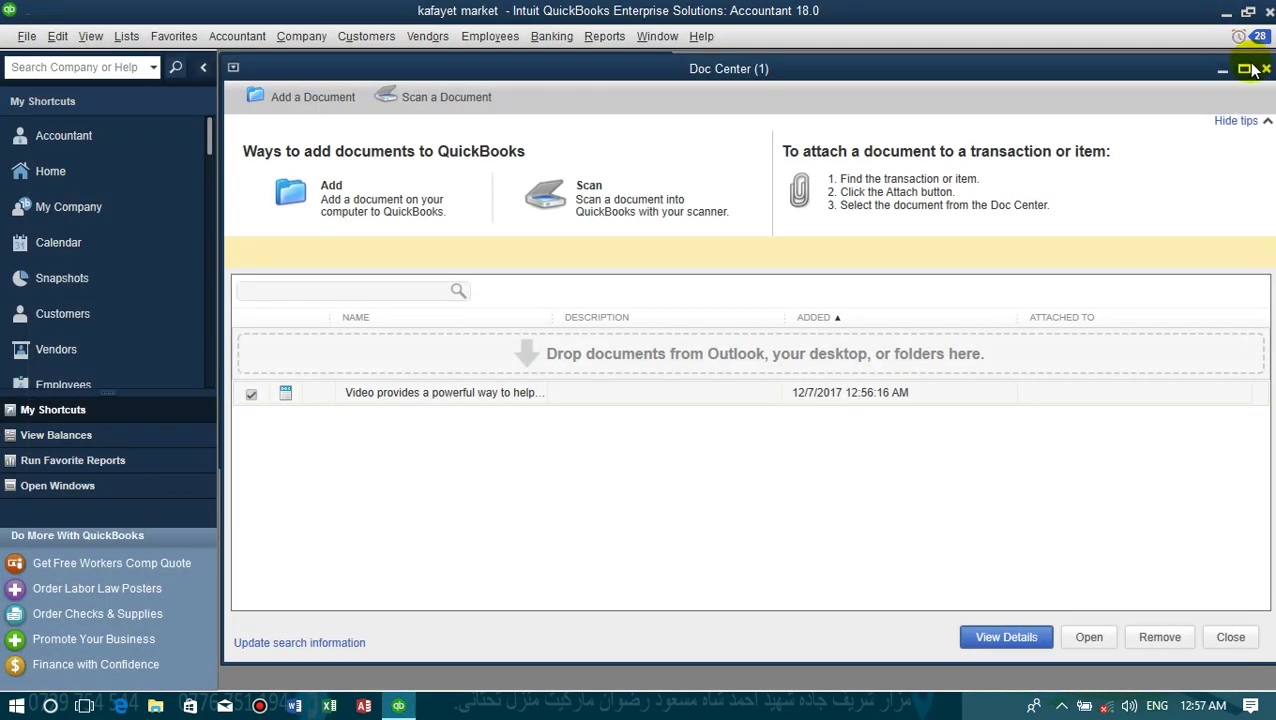
{"action": "left_click", "coordinate": [1246, 68]}
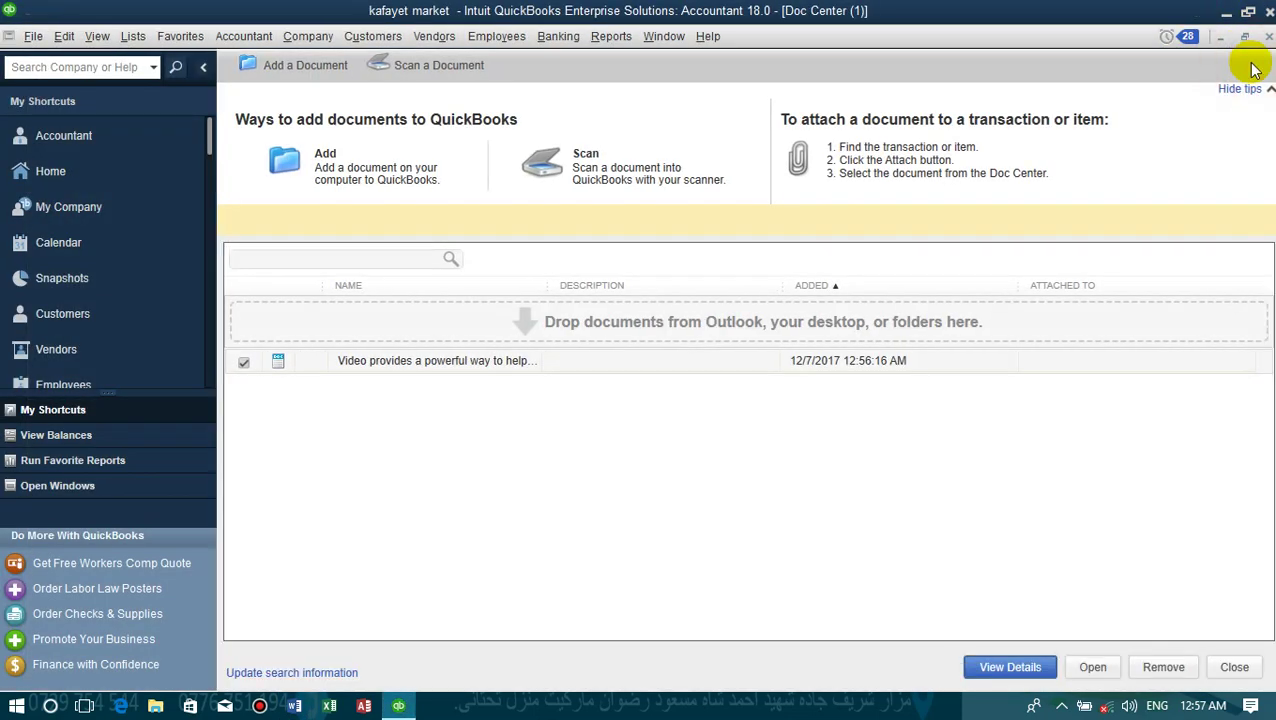
{"action": "left_click", "coordinate": [1268, 36]}
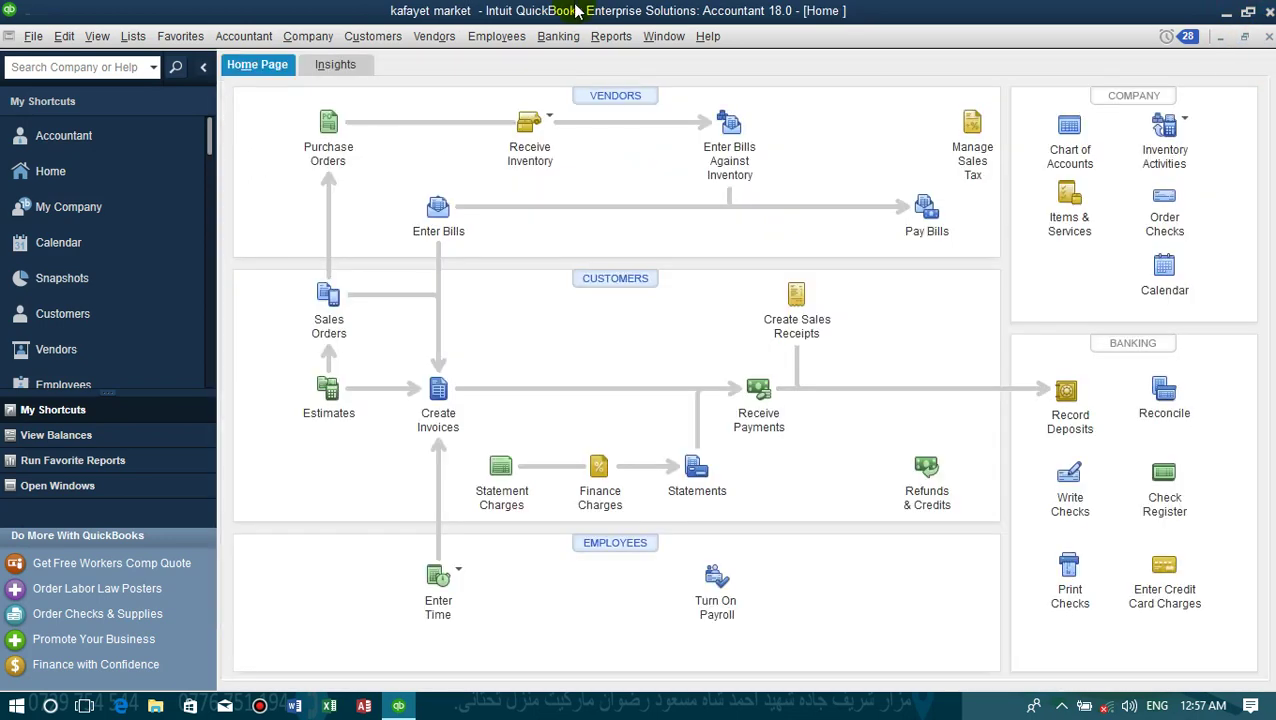
- In the Lead Center, start a new to-do of type Call with High priority
{"action": "left_click", "coordinate": [303, 37]}
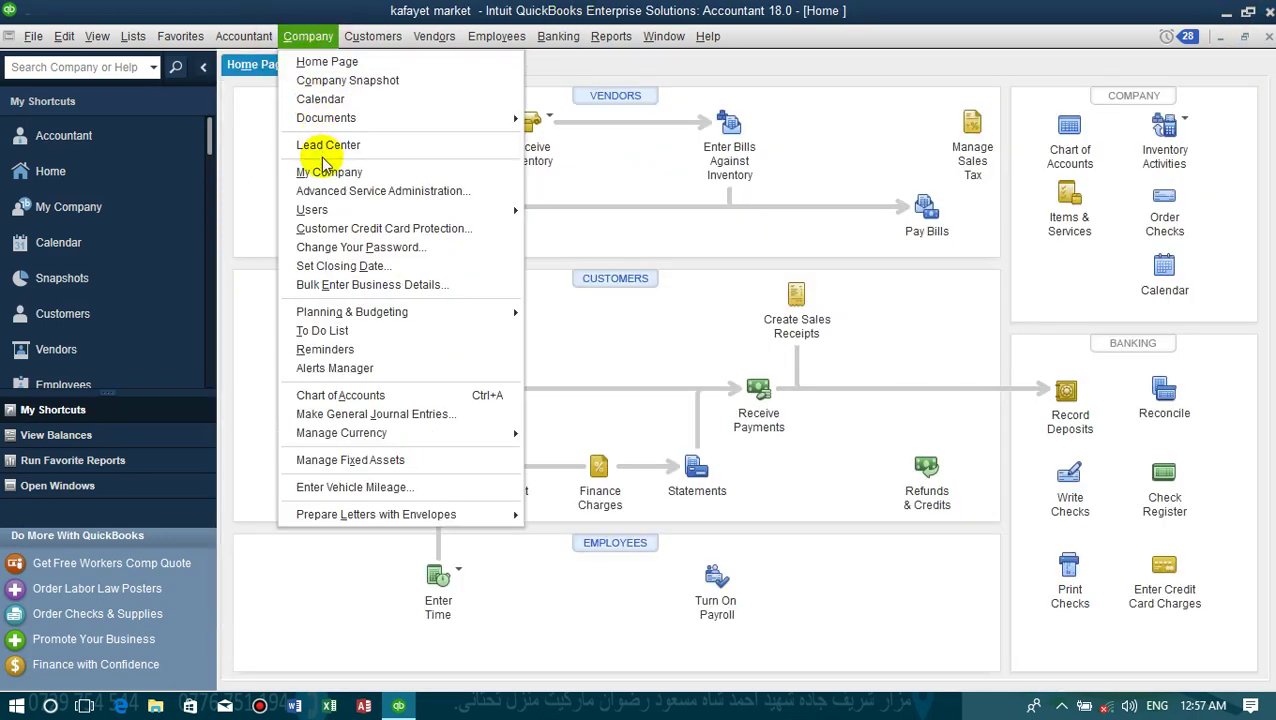
{"action": "left_click", "coordinate": [323, 150]}
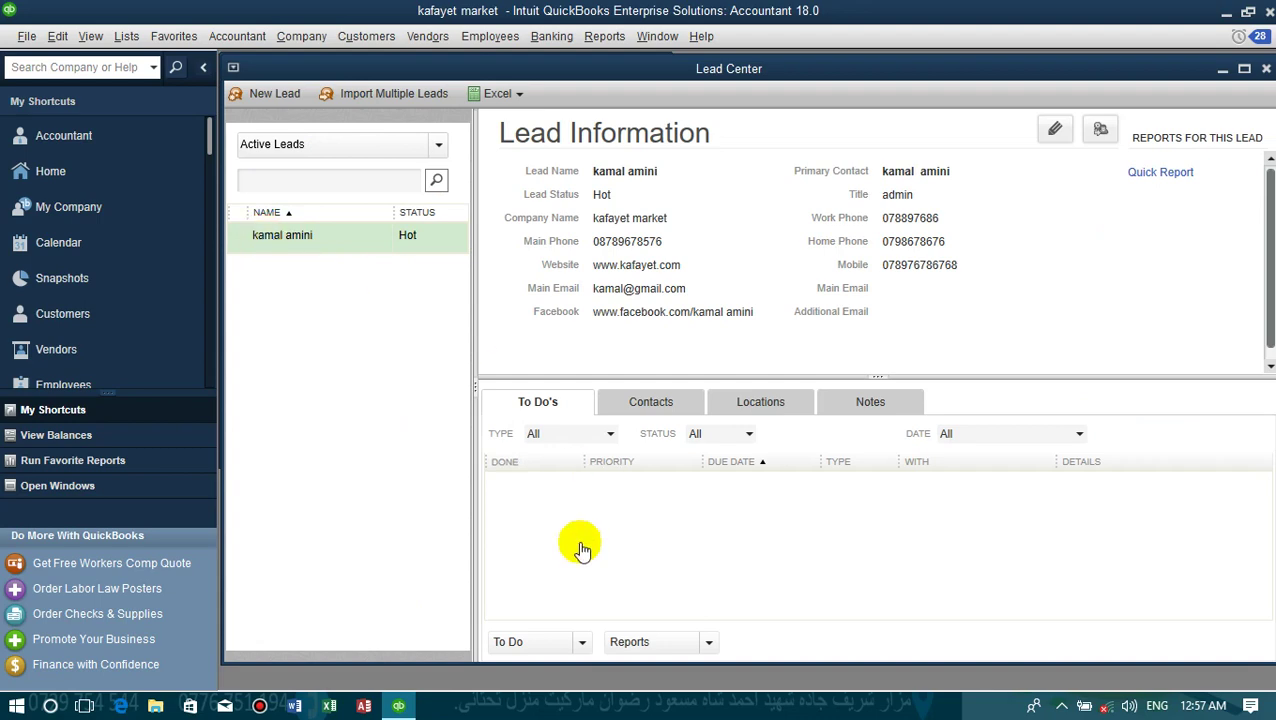
{"action": "left_click", "coordinate": [540, 642]}
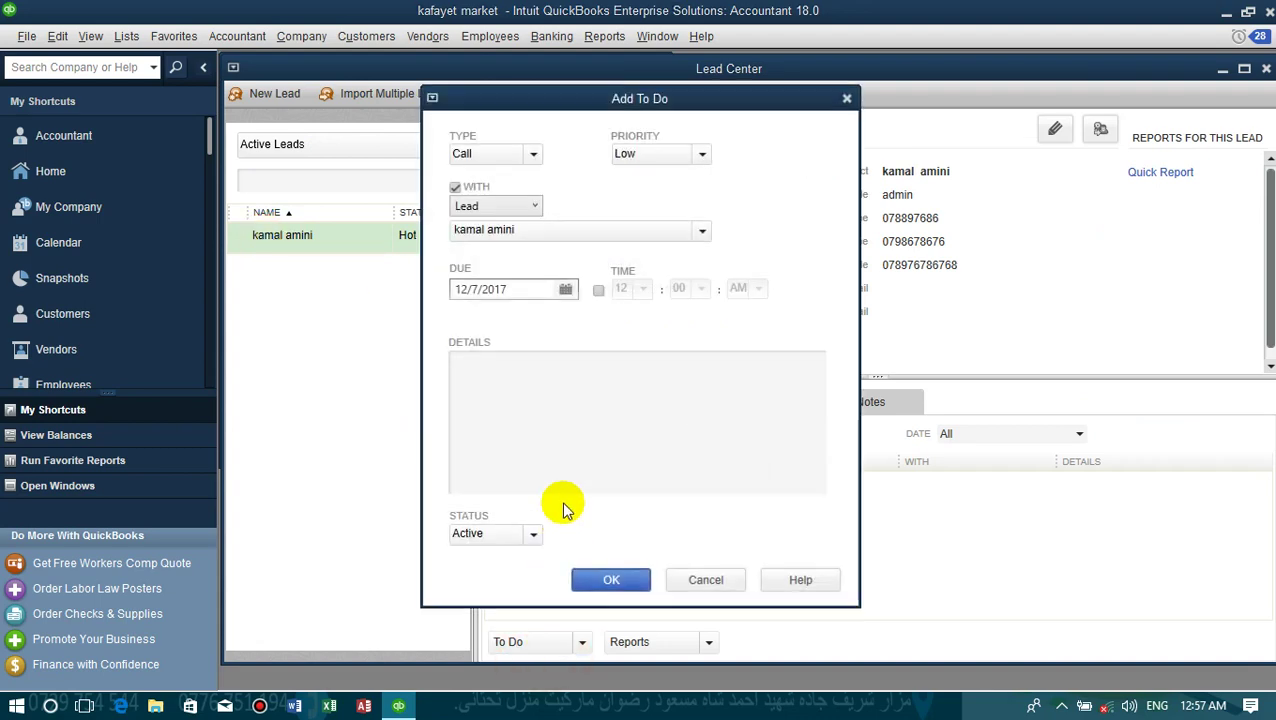
{"action": "left_click", "coordinate": [505, 157]}
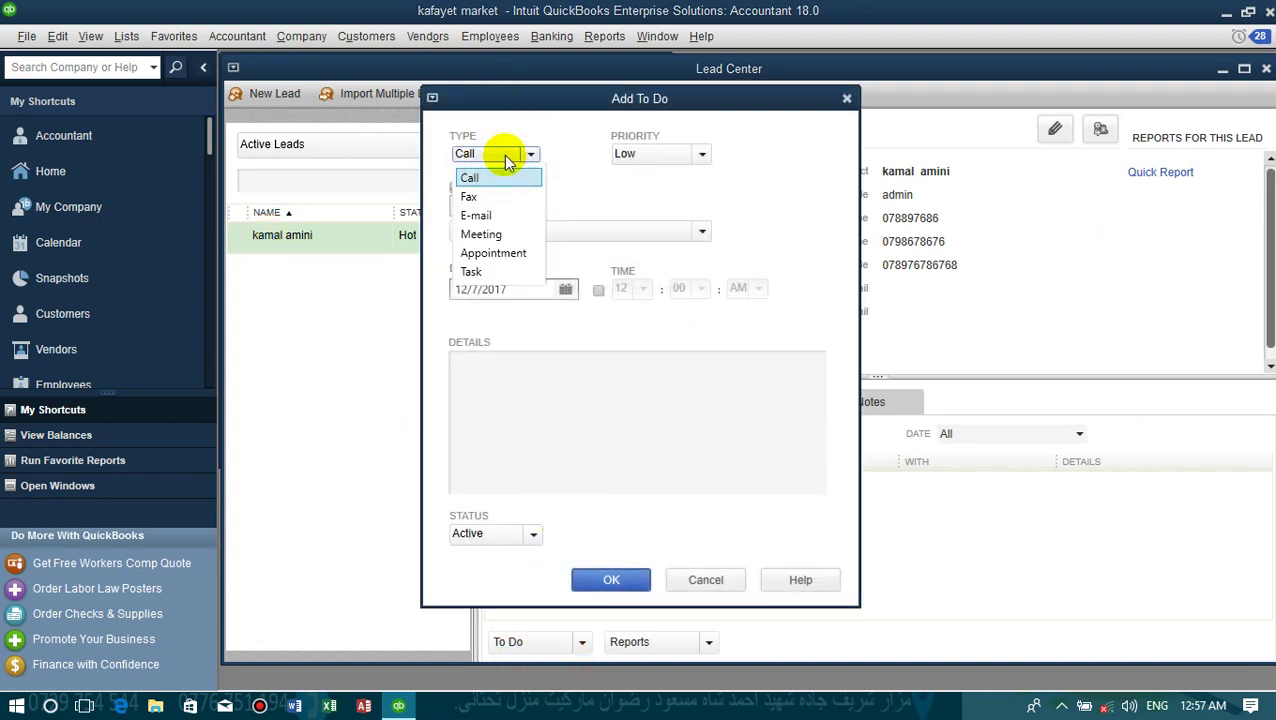
{"action": "left_click", "coordinate": [490, 177]}
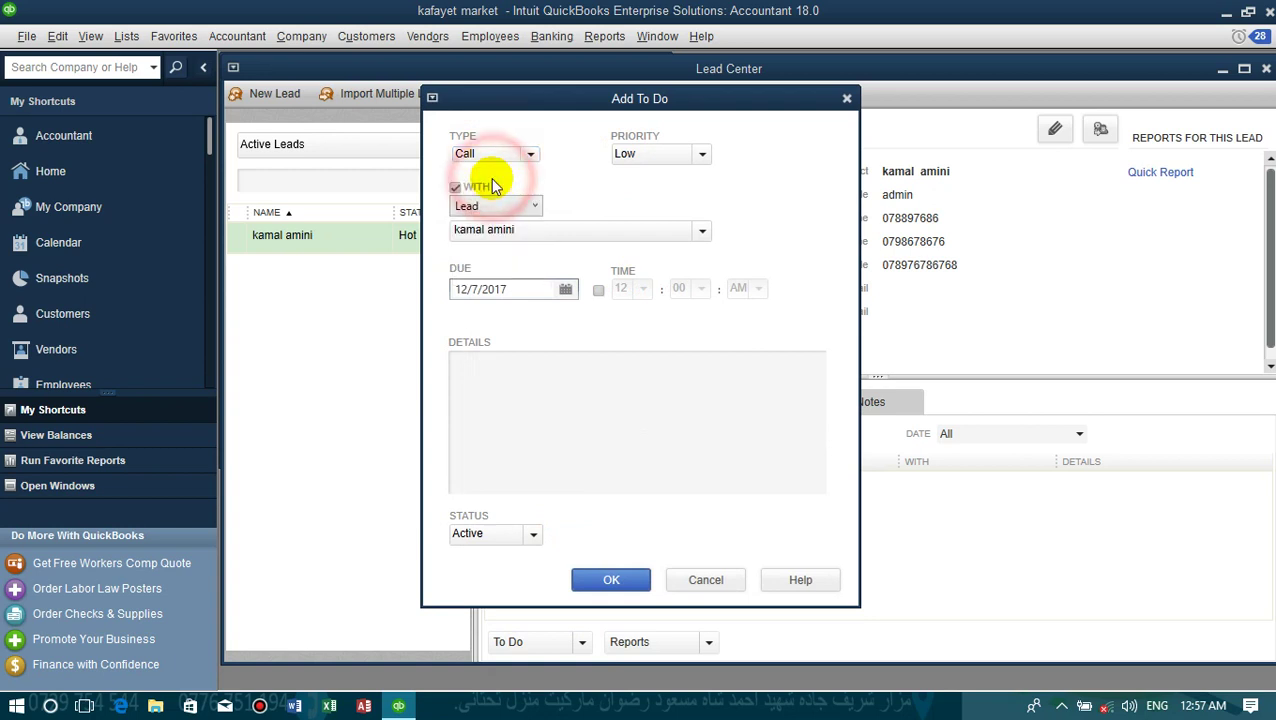
{"action": "left_click", "coordinate": [682, 153]}
{"action": "left_click", "coordinate": [651, 176]}
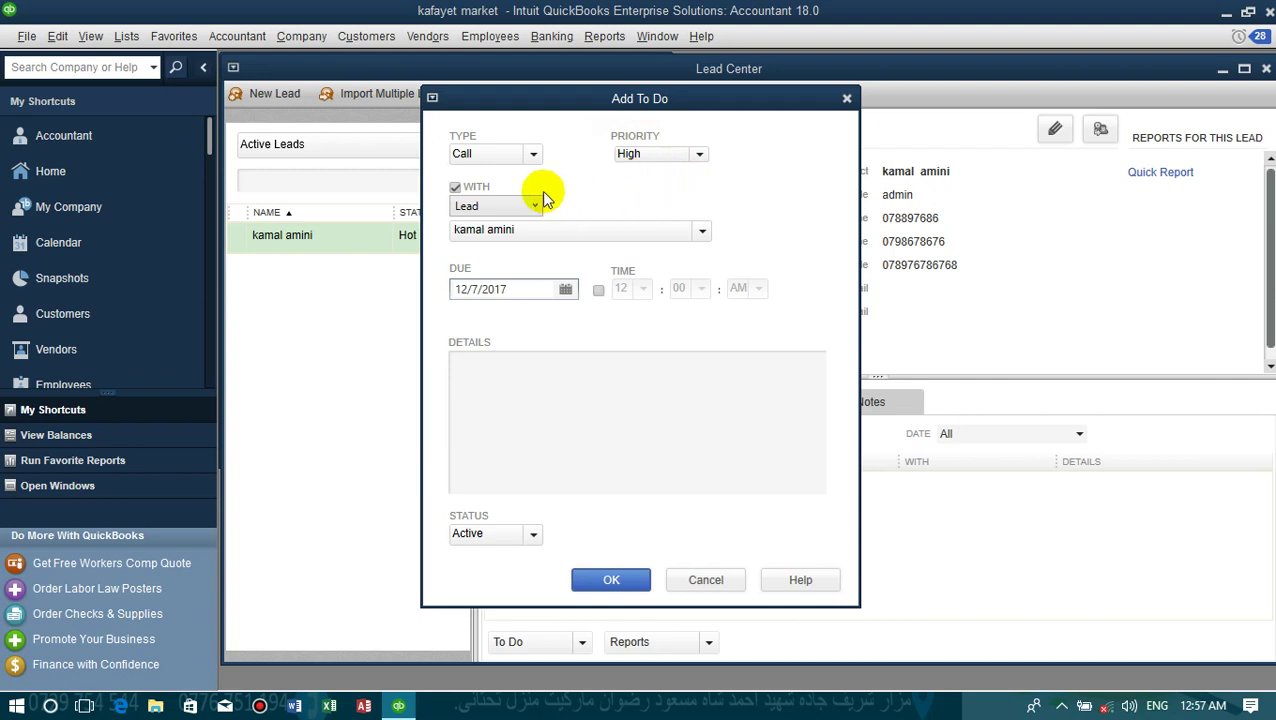
- Link the to-do to the lead, due 12/7/2017 with a time, add details, keep Active, save
{"action": "left_click", "coordinate": [513, 207]}
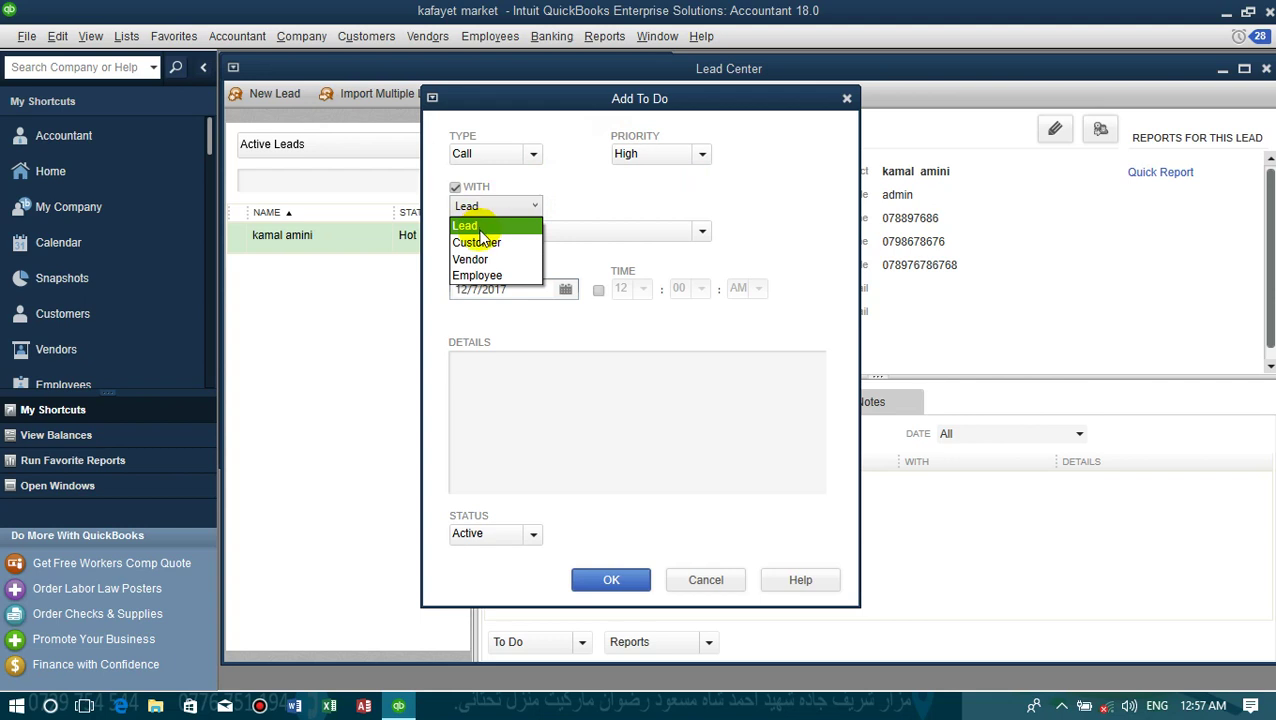
{"action": "left_click", "coordinate": [478, 228]}
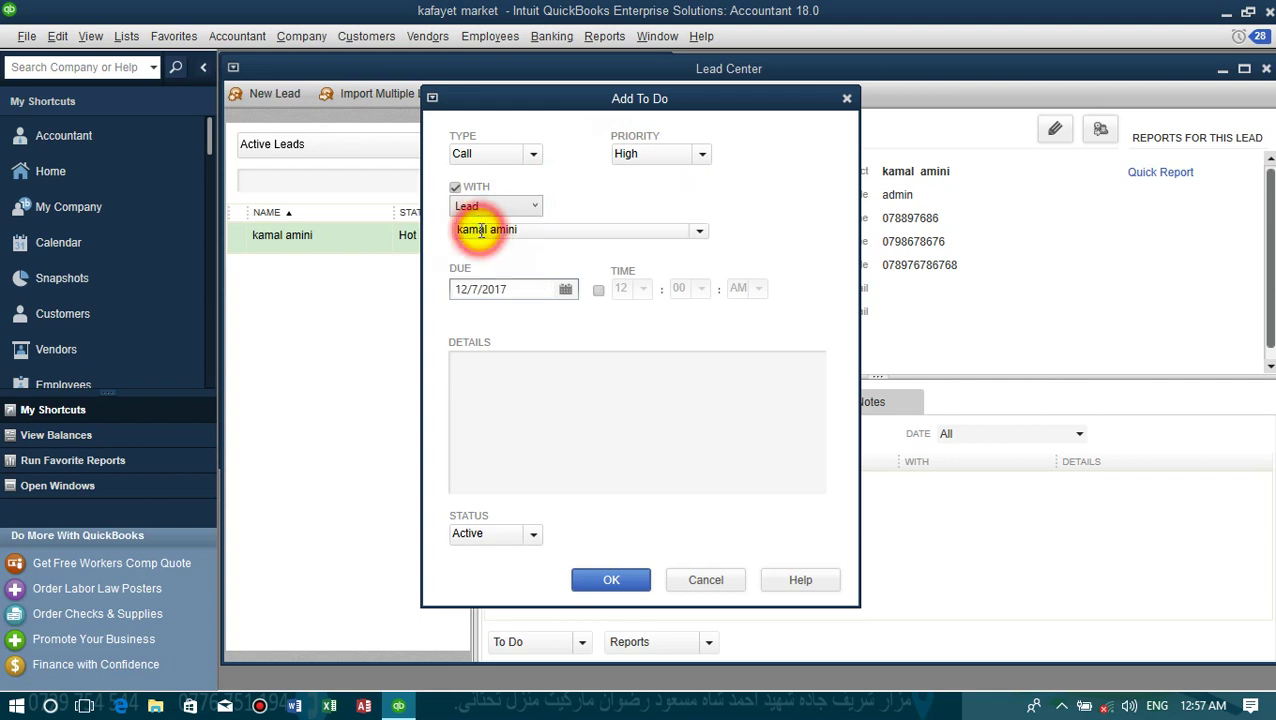
{"action": "left_click", "coordinate": [530, 231]}
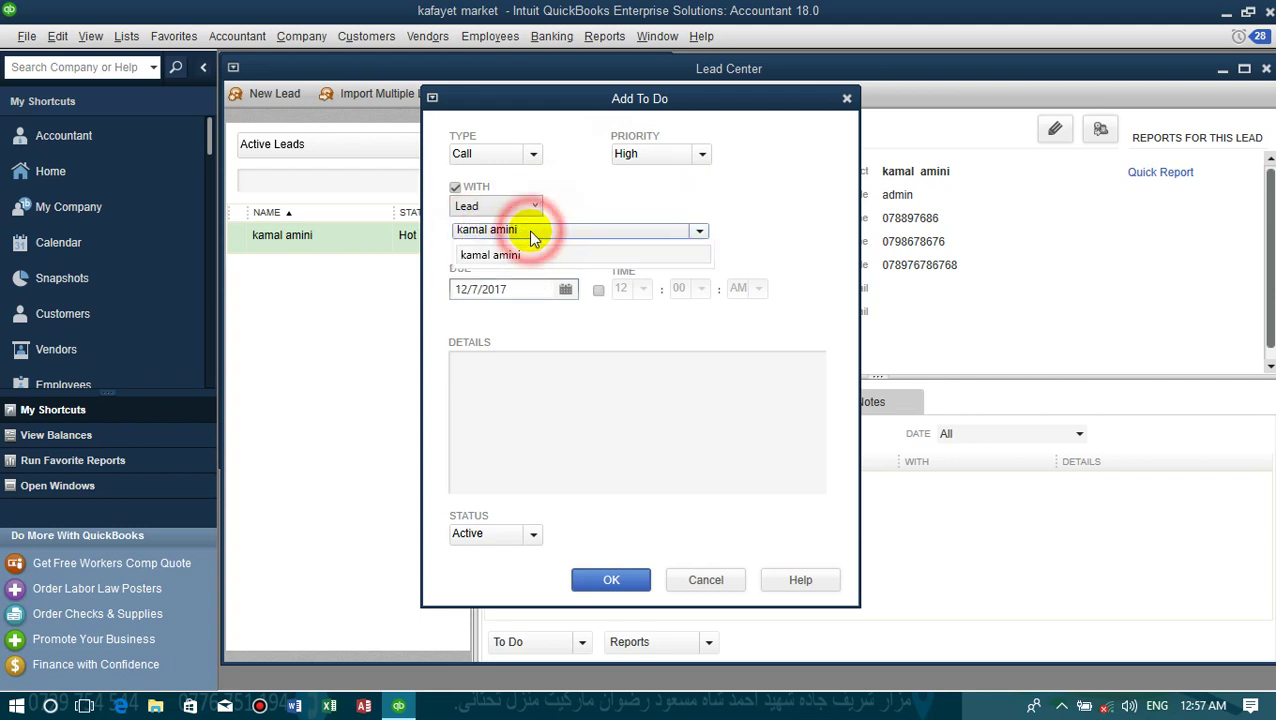
{"action": "left_click", "coordinate": [528, 236]}
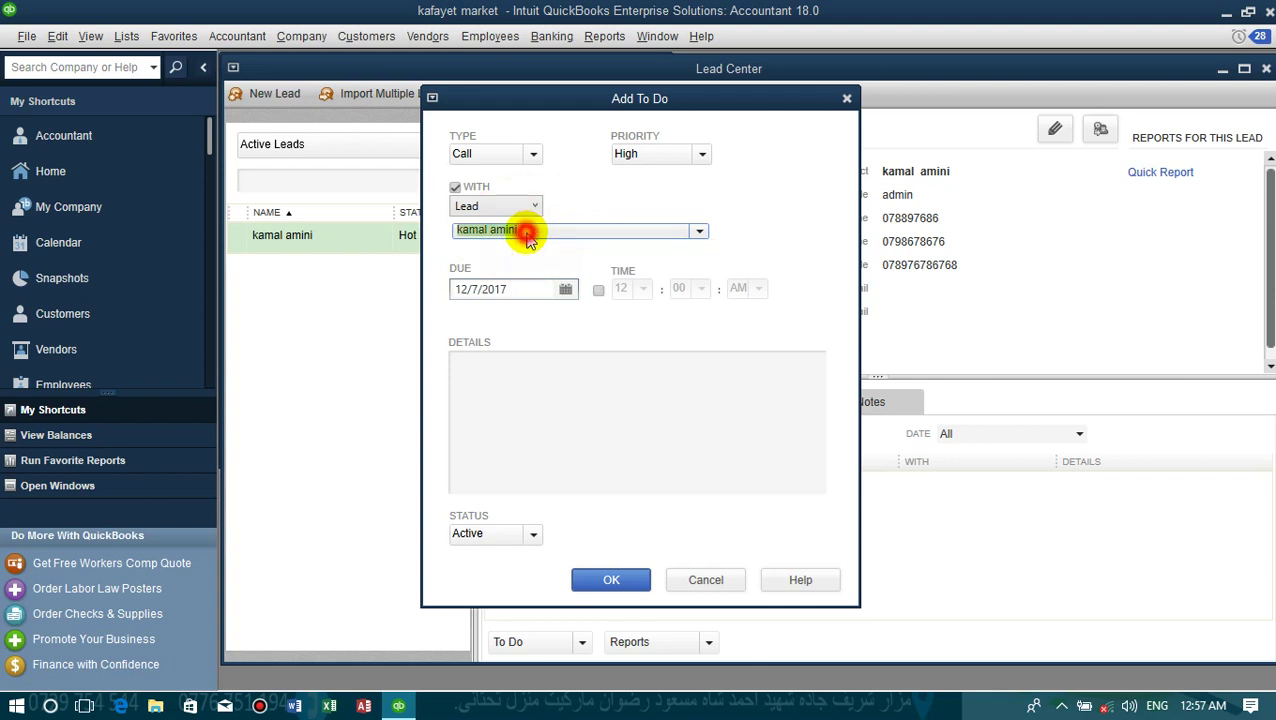
{"action": "left_click", "coordinate": [524, 287]}
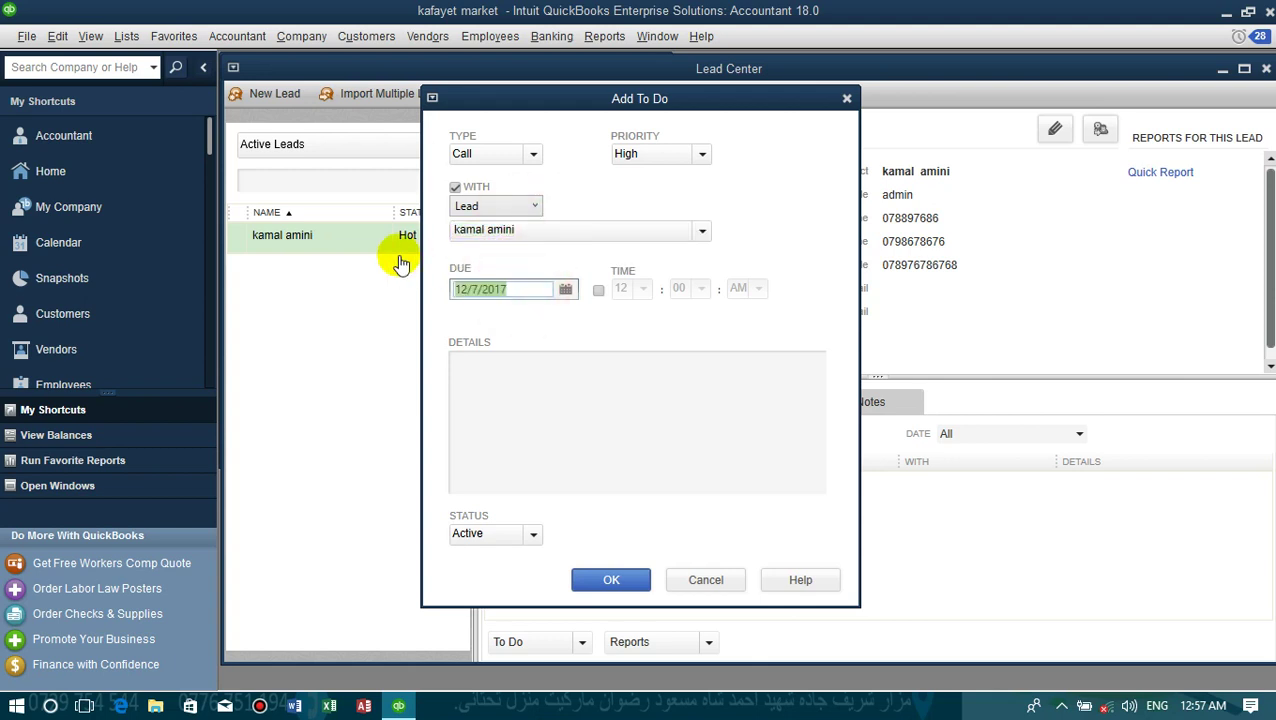
{"action": "left_click", "coordinate": [598, 289]}
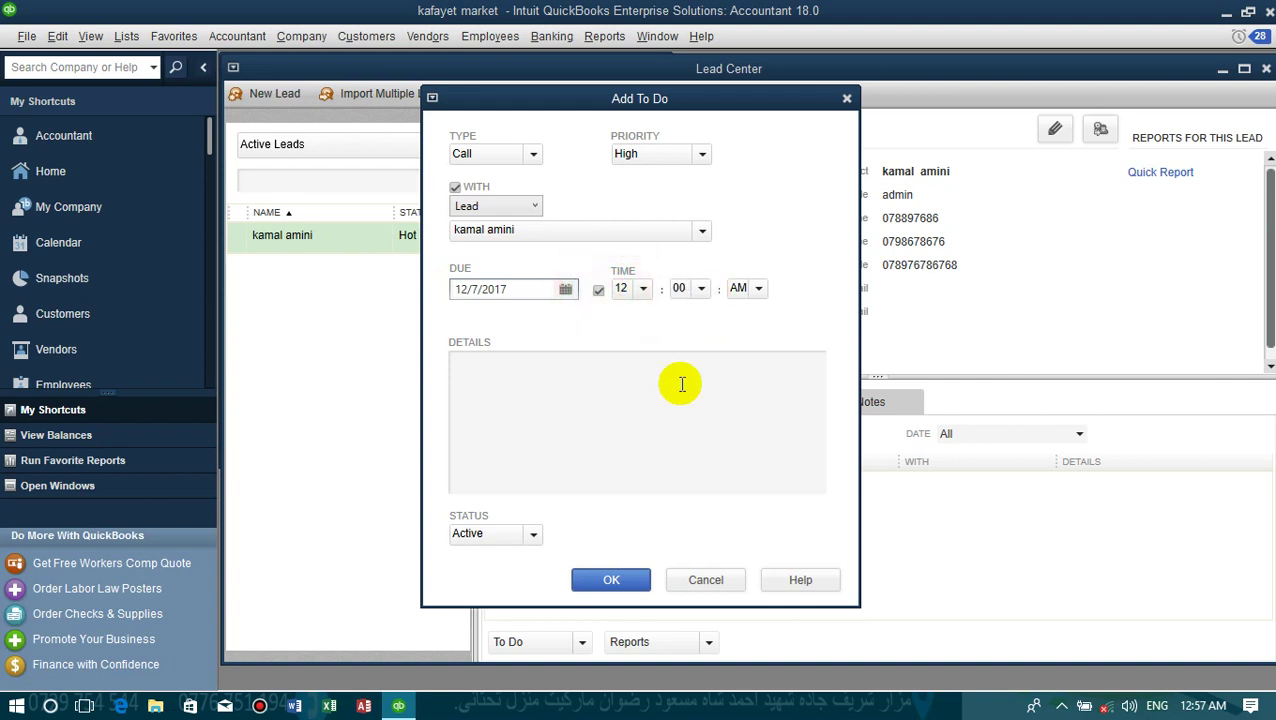
{"action": "left_click", "coordinate": [636, 418]}
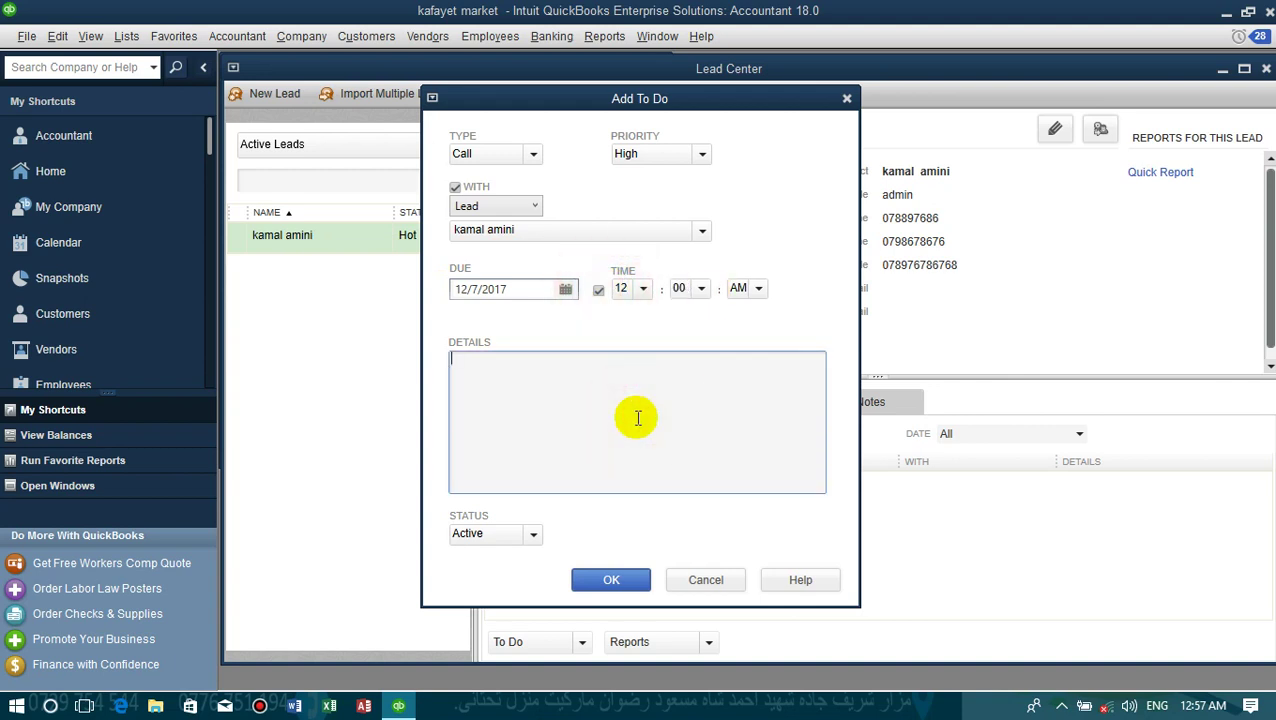
{"action": "type", "text": "t"}
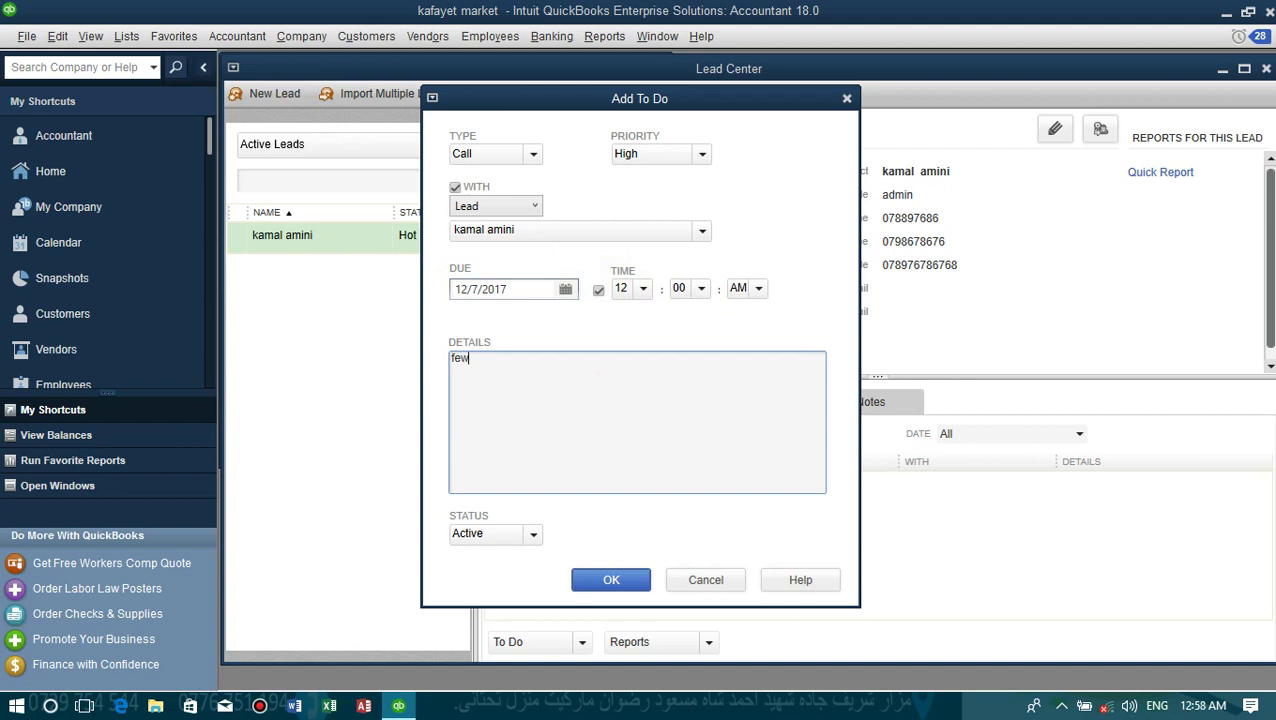
{"action": "left_click", "coordinate": [504, 538]}
{"action": "left_click", "coordinate": [510, 548]}
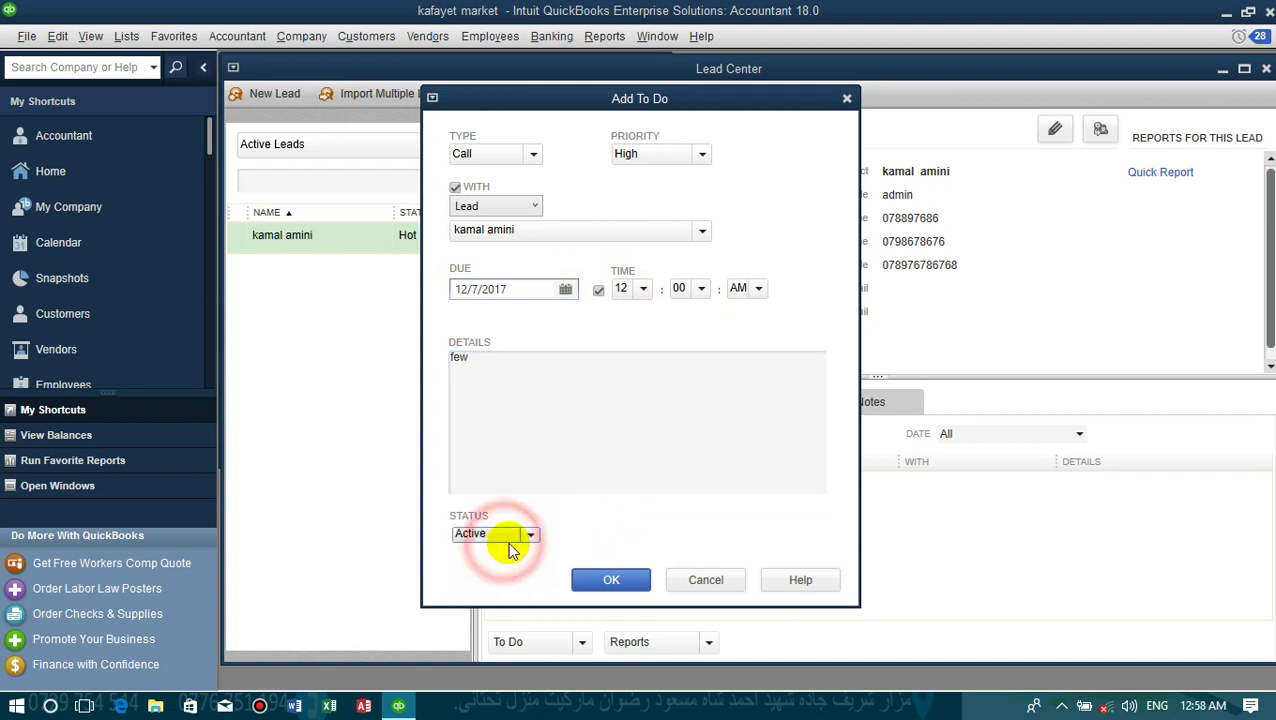
{"action": "left_click", "coordinate": [609, 585]}
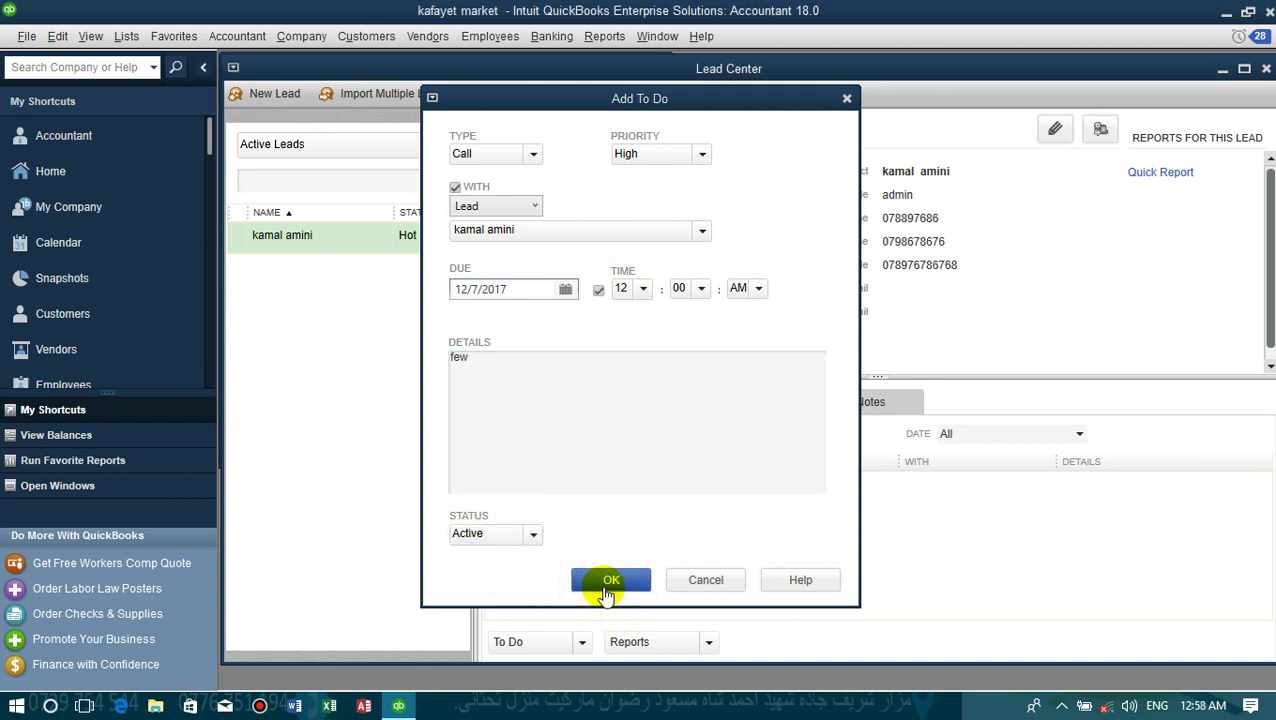
- Close the Lead Center, maximize Home, and open the My Company page
{"action": "left_click", "coordinate": [1266, 69]}
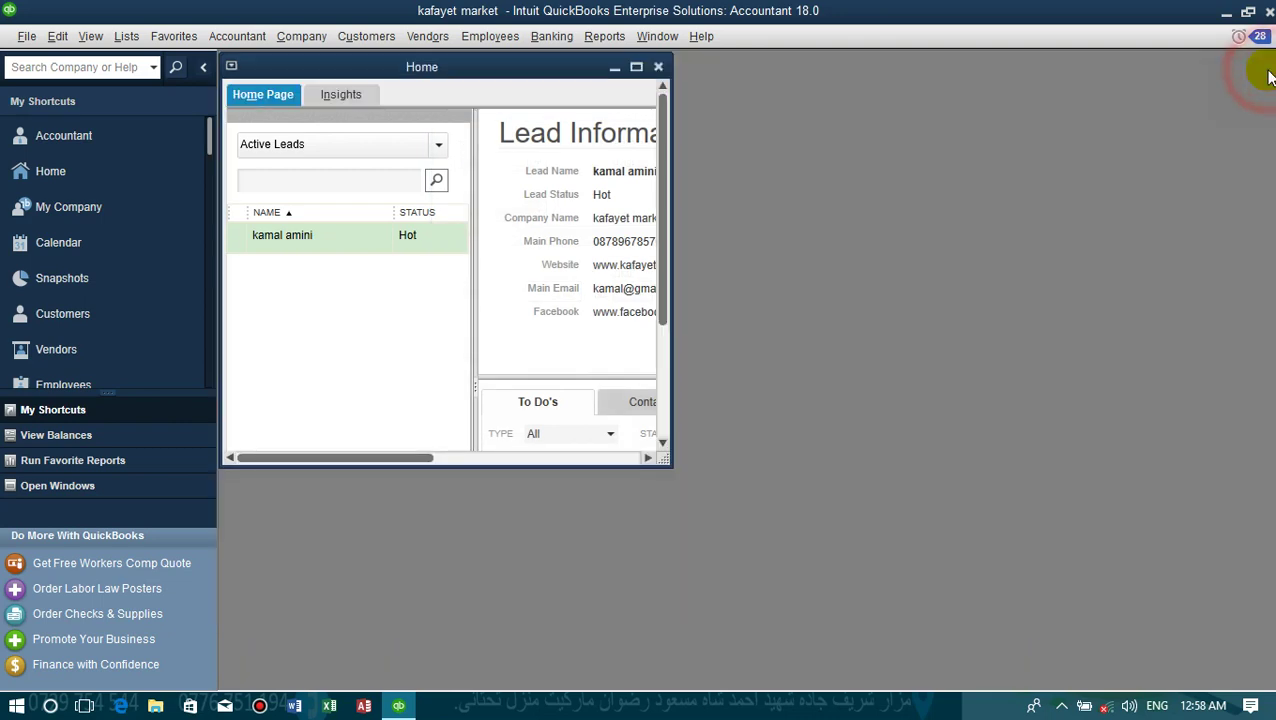
{"action": "double_click", "coordinate": [448, 66]}
{"action": "left_click", "coordinate": [306, 36]}
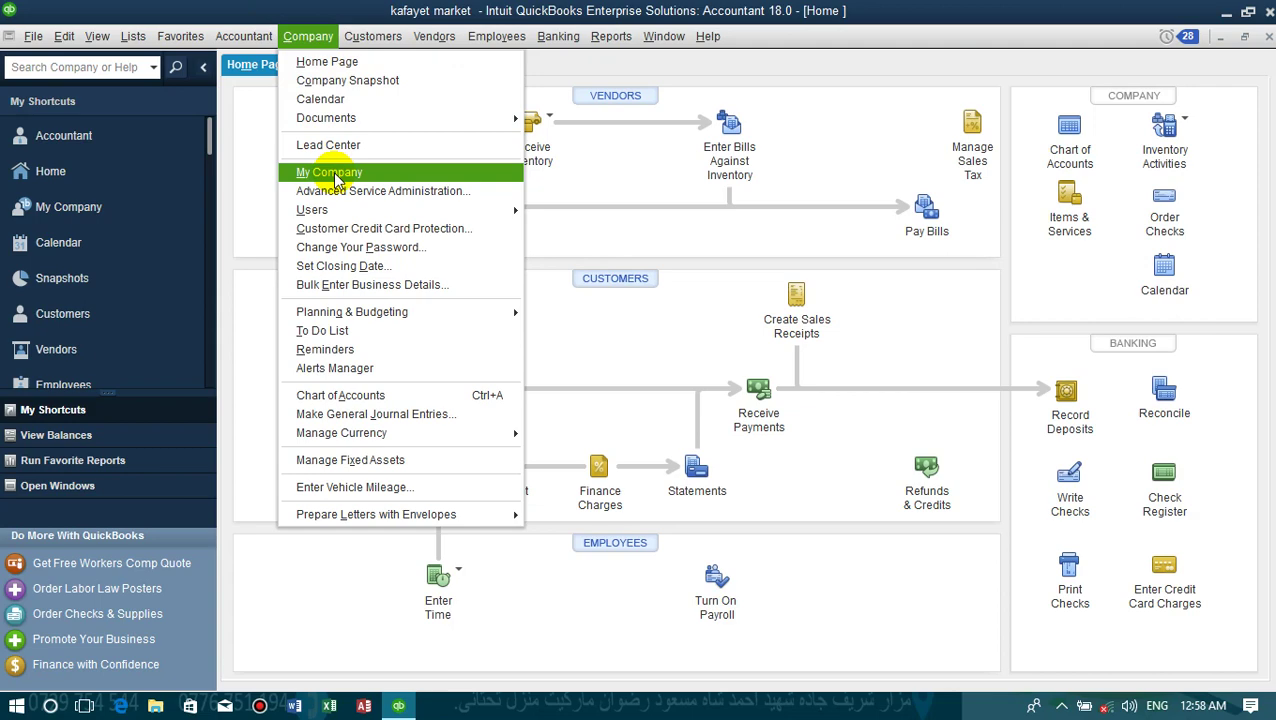
{"action": "left_click", "coordinate": [335, 176]}
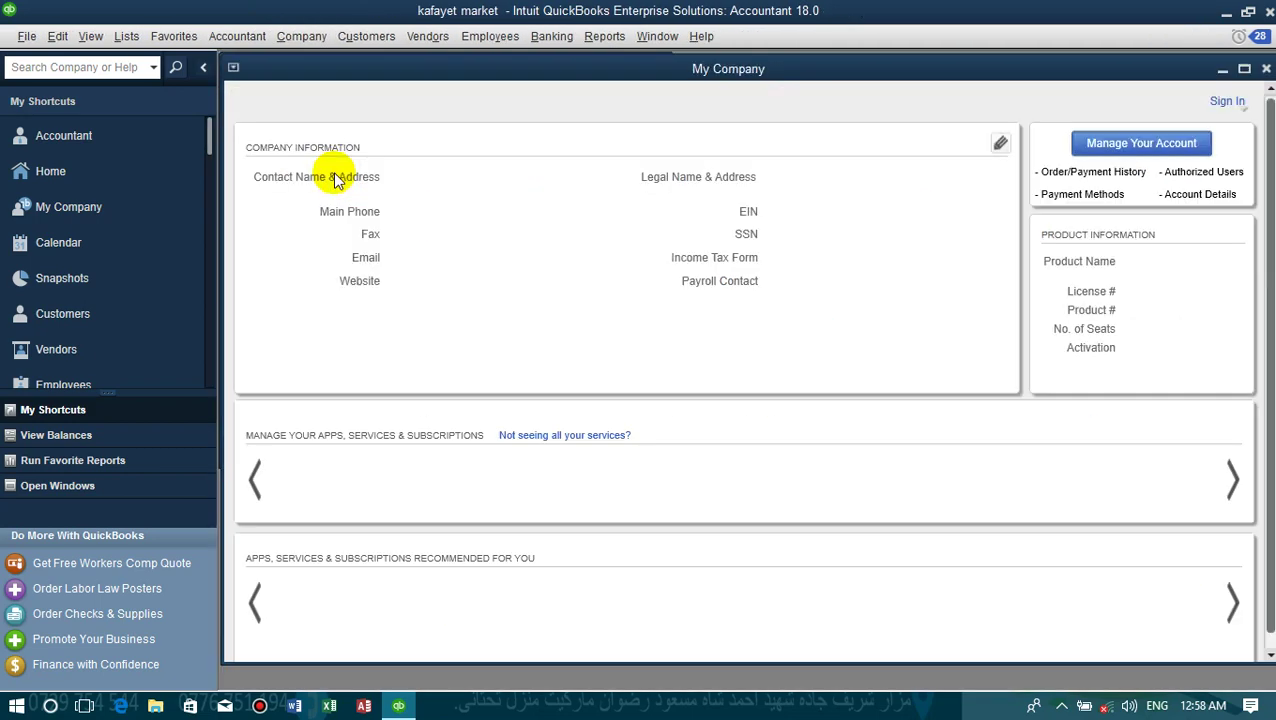
- Browse the company's contact, legal and identification details, cancel without changes, and close My Company
{"action": "left_click", "coordinate": [1000, 143]}
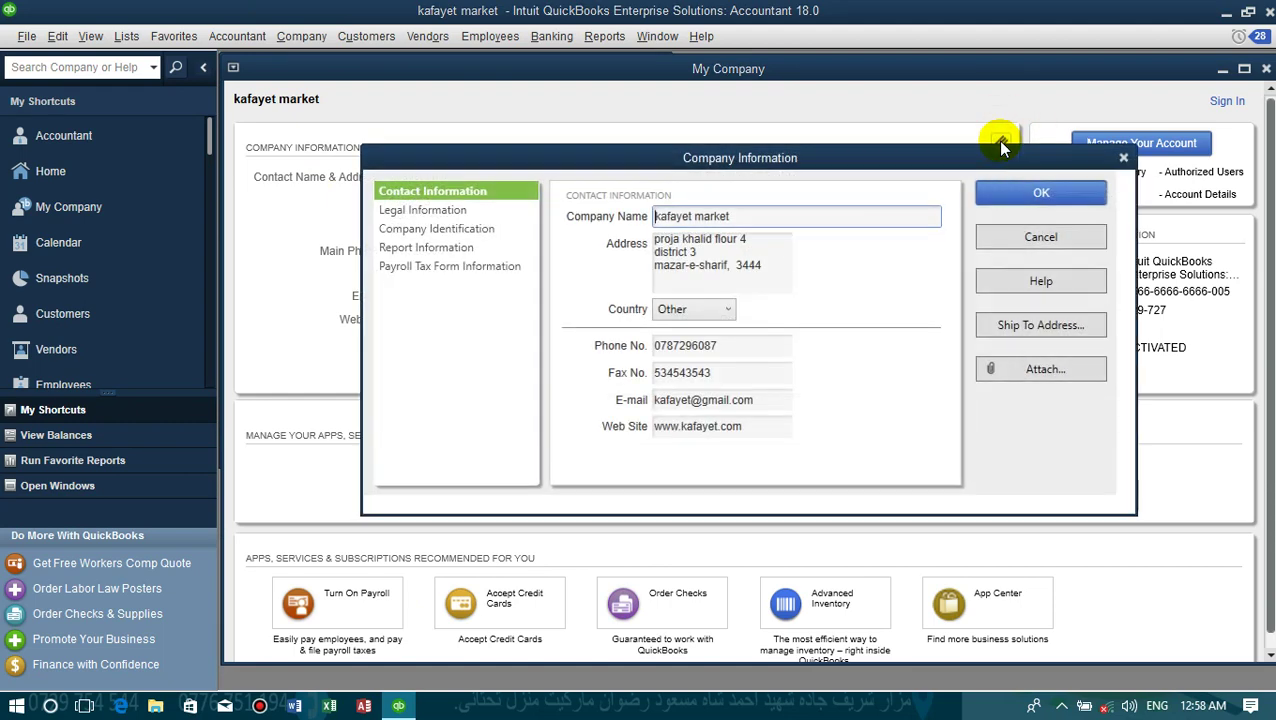
{"action": "left_click", "coordinate": [736, 256]}
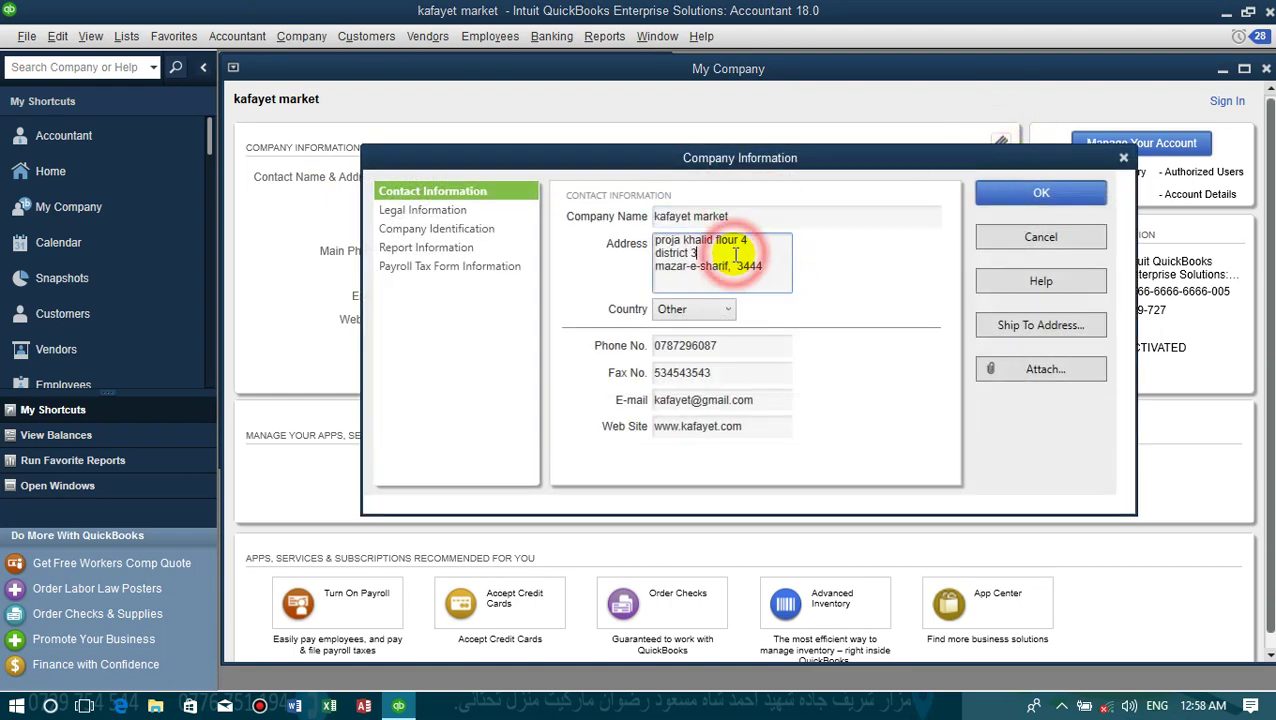
{"action": "left_click", "coordinate": [729, 346]}
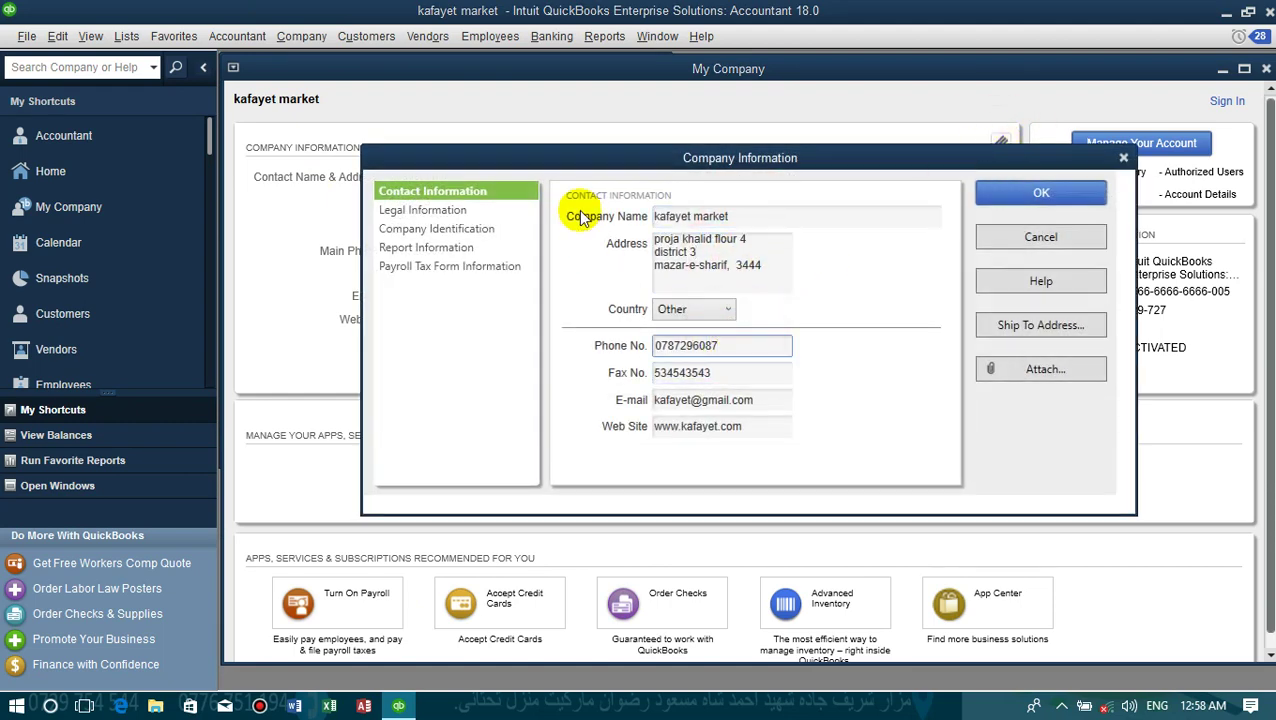
{"action": "left_click", "coordinate": [478, 210]}
{"action": "left_click", "coordinate": [482, 229]}
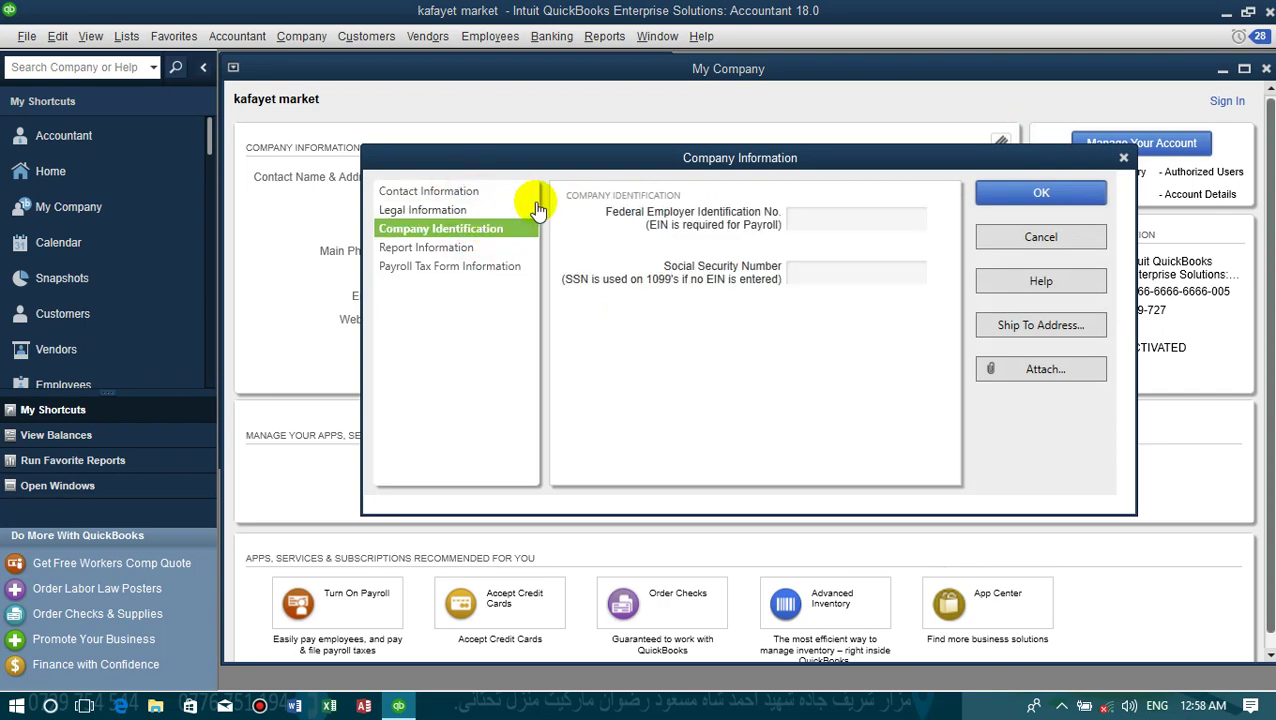
{"action": "left_click", "coordinate": [1008, 239]}
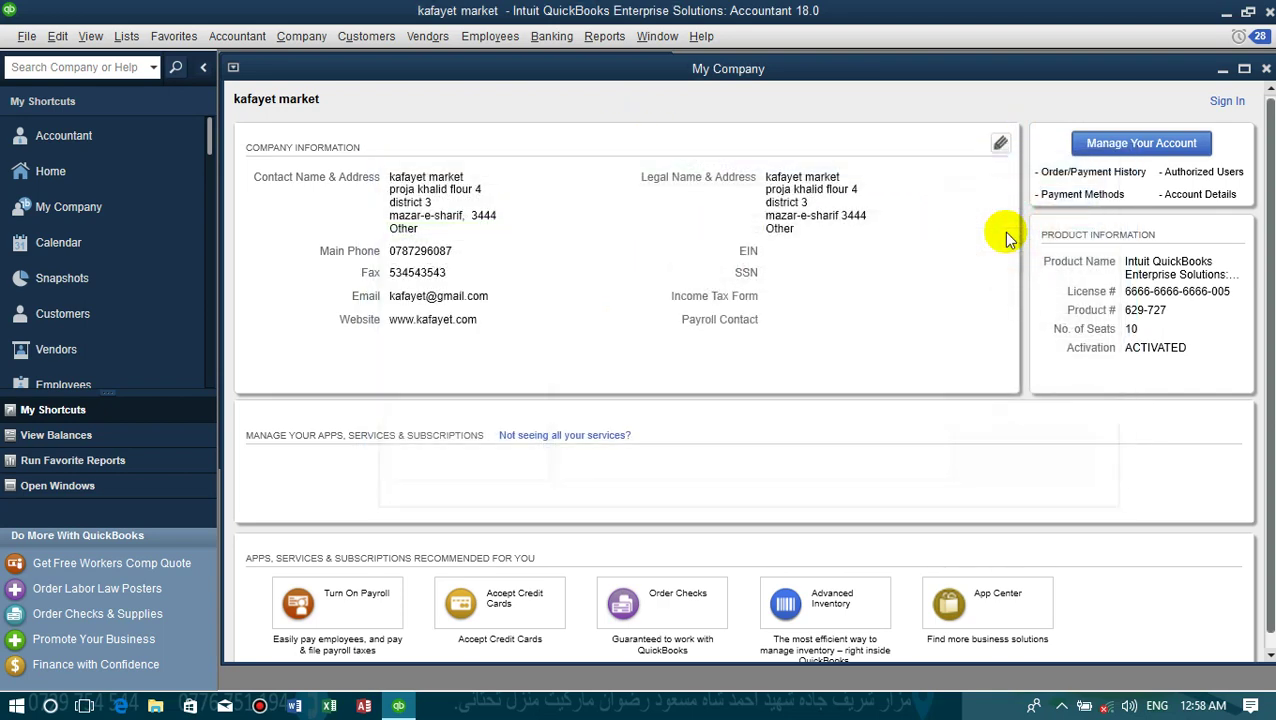
{"action": "left_click", "coordinate": [1267, 68]}
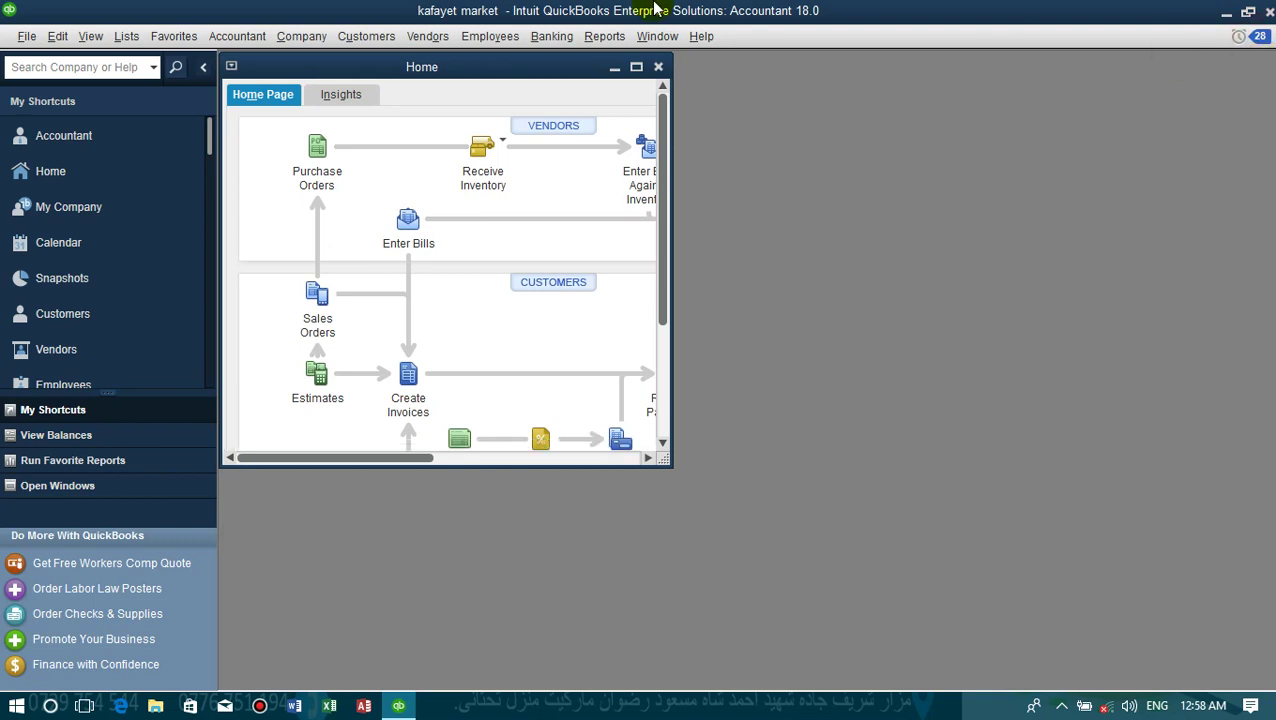
- Try the Insights tab, dismiss the multi-currency unavailable warning, and close the Home window
{"action": "left_click", "coordinate": [633, 65]}
{"action": "left_click", "coordinate": [340, 65]}
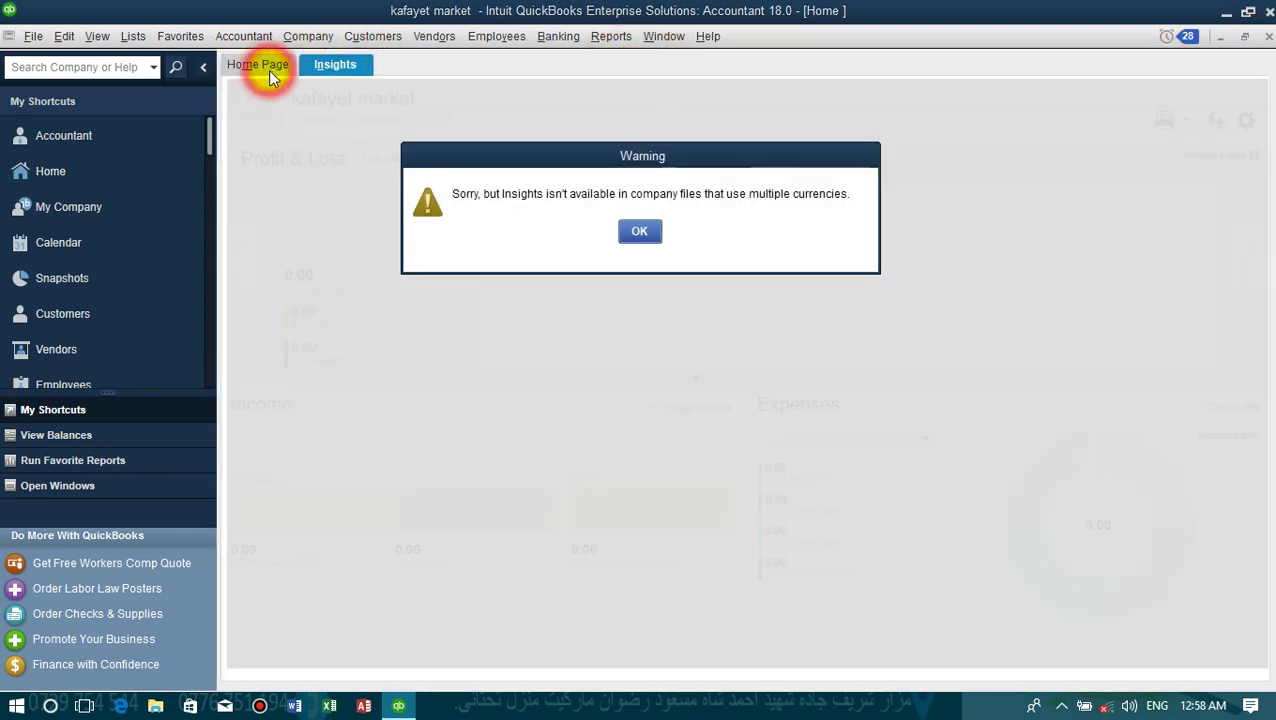
{"action": "left_click", "coordinate": [638, 233]}
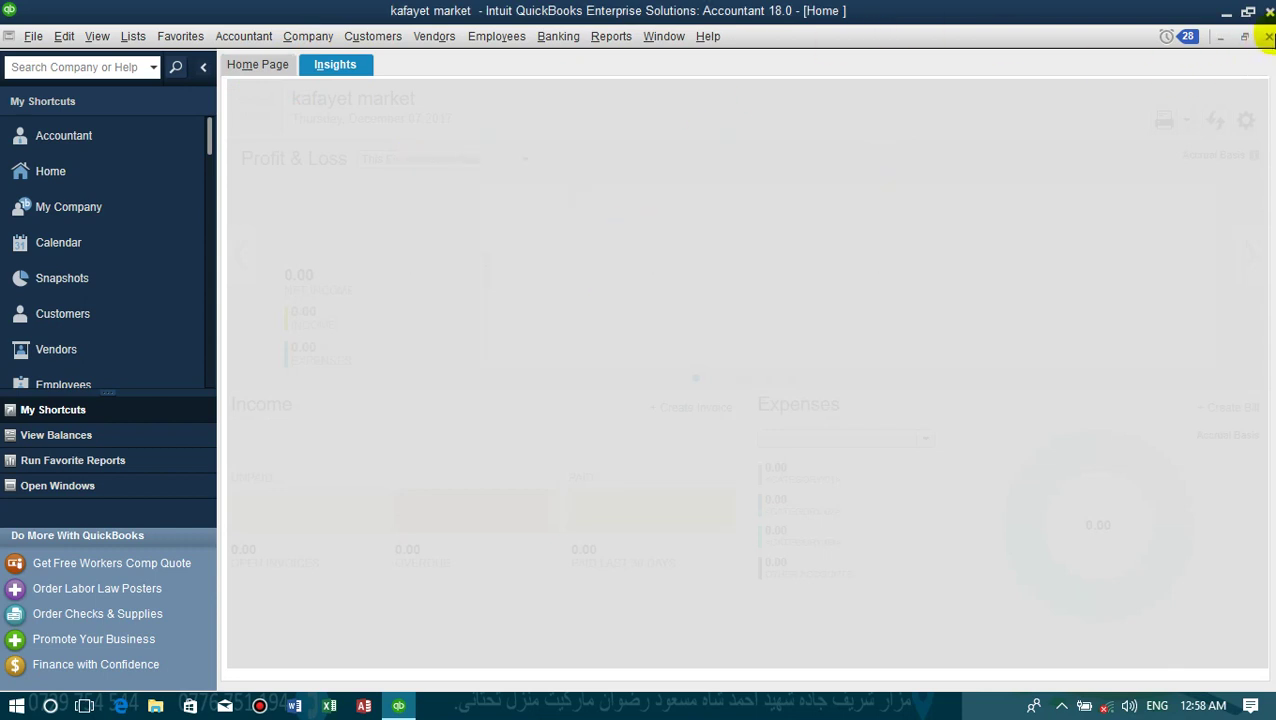
{"action": "left_click", "coordinate": [1266, 36]}
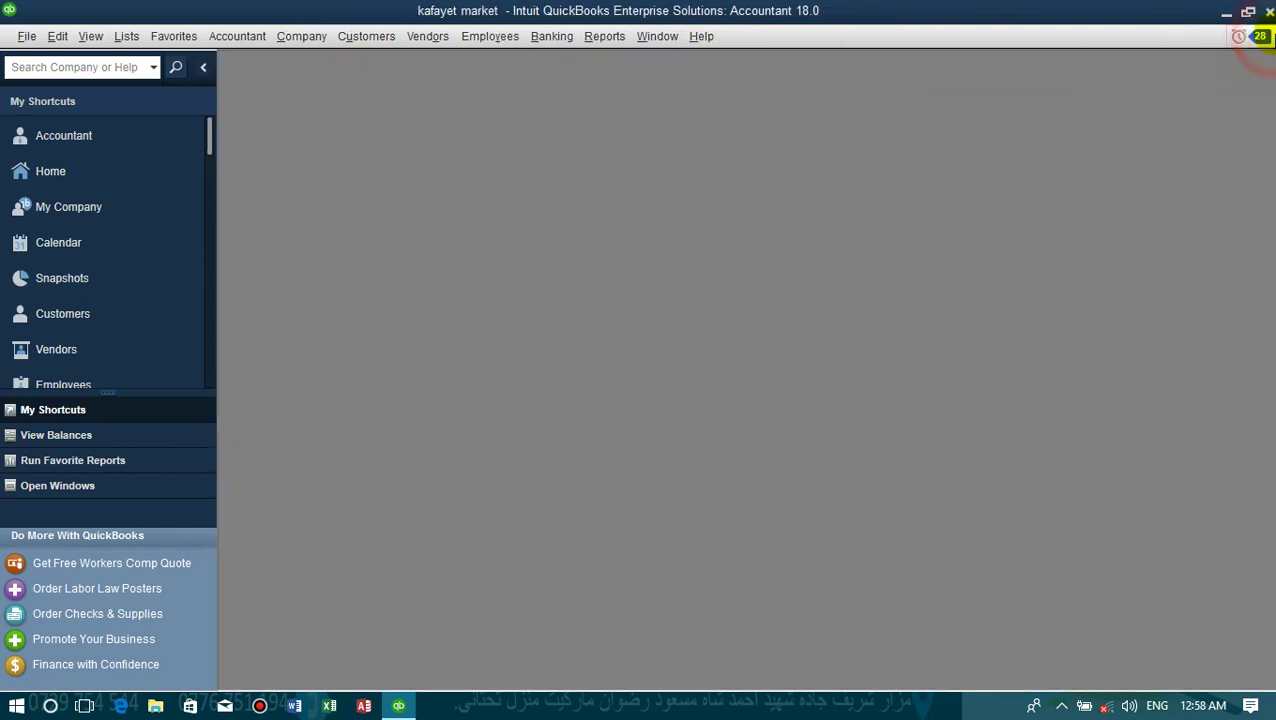
- Reopen the Home page from the Company menu and maximize it to fill the workspace
{"action": "left_click", "coordinate": [300, 36]}
{"action": "left_click", "coordinate": [308, 58]}
{"action": "left_click", "coordinate": [302, 36]}
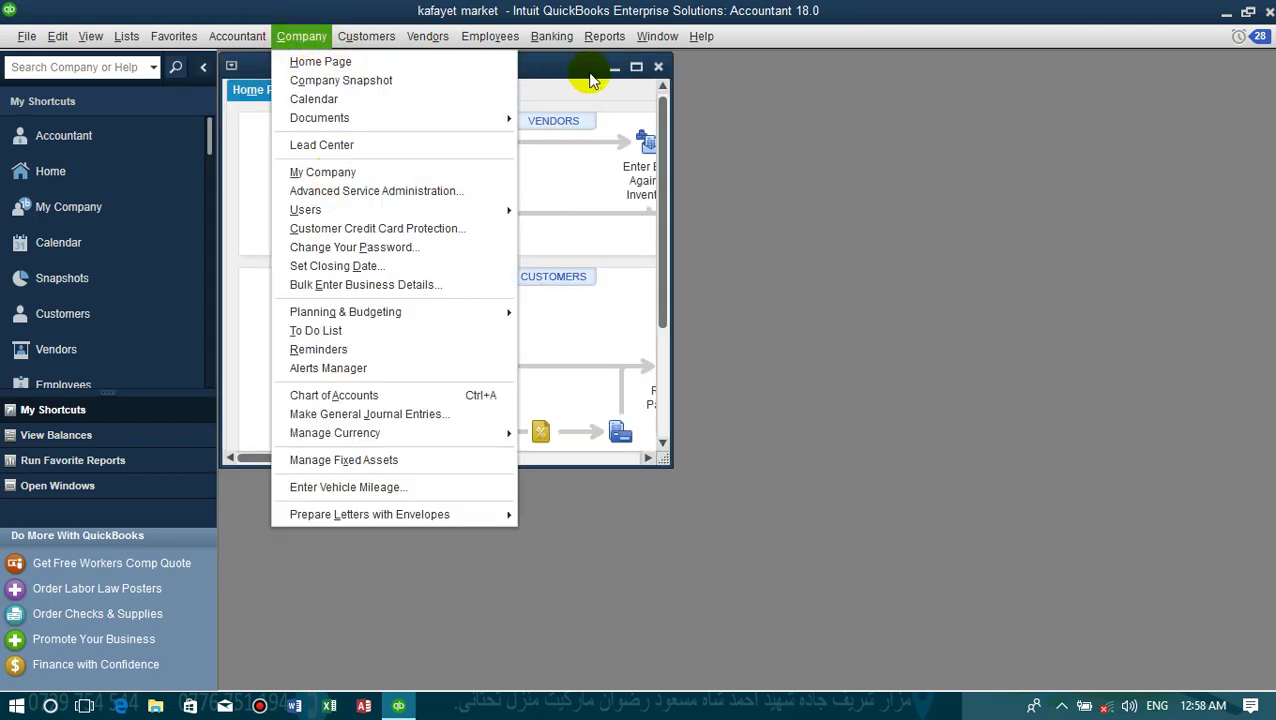
{"action": "left_click", "coordinate": [589, 70]}
{"action": "double_click", "coordinate": [589, 70]}
{"action": "left_click", "coordinate": [308, 40]}
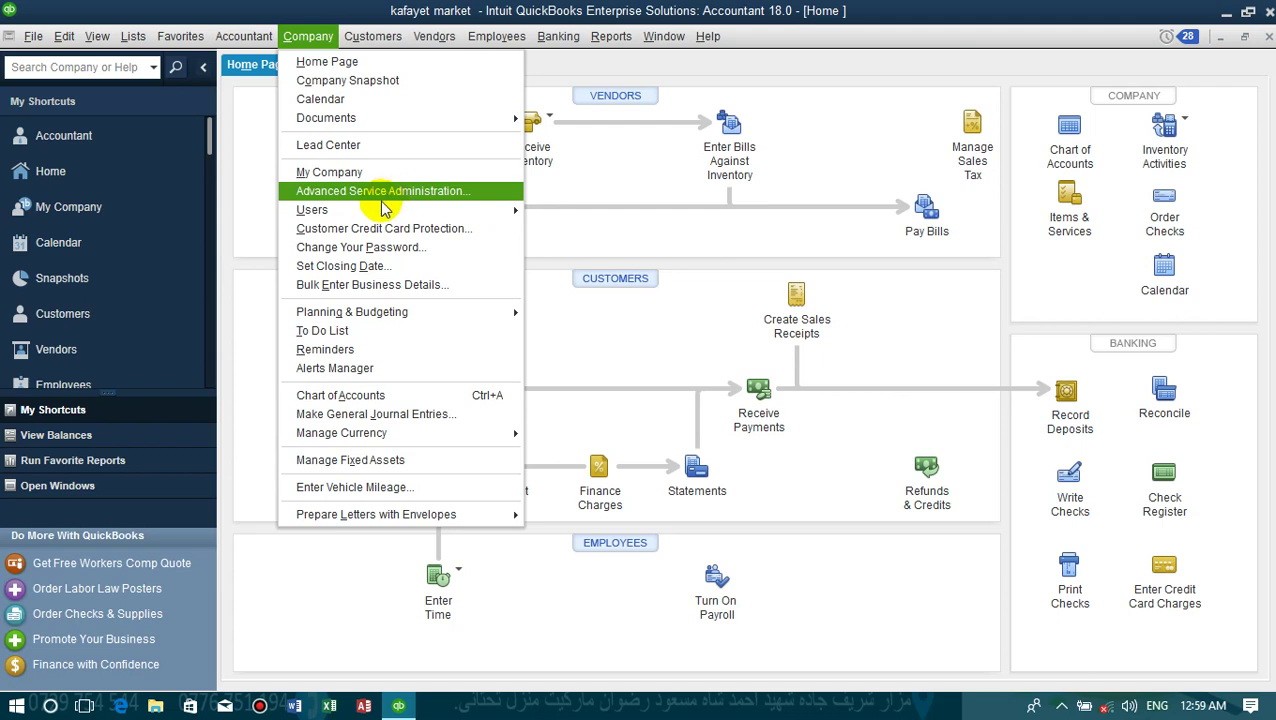
{"action": "mouse_move", "coordinate": [358, 214]}
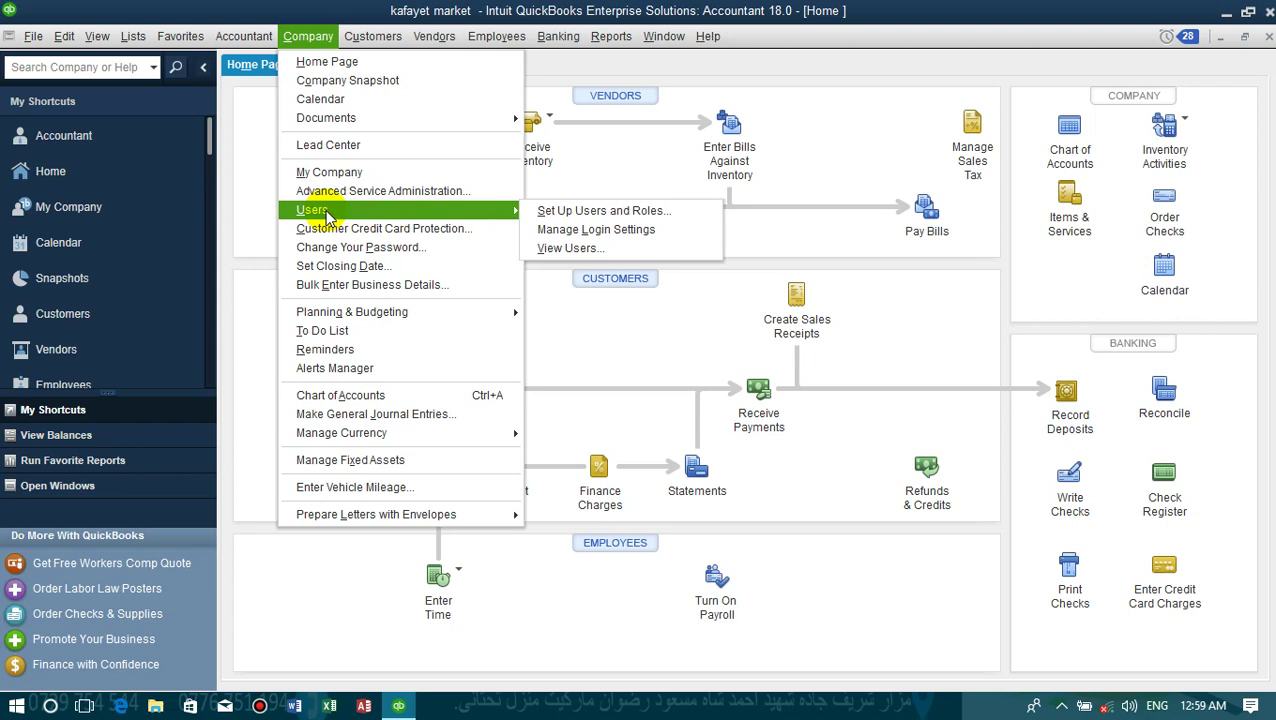
{"action": "left_click", "coordinate": [558, 70]}
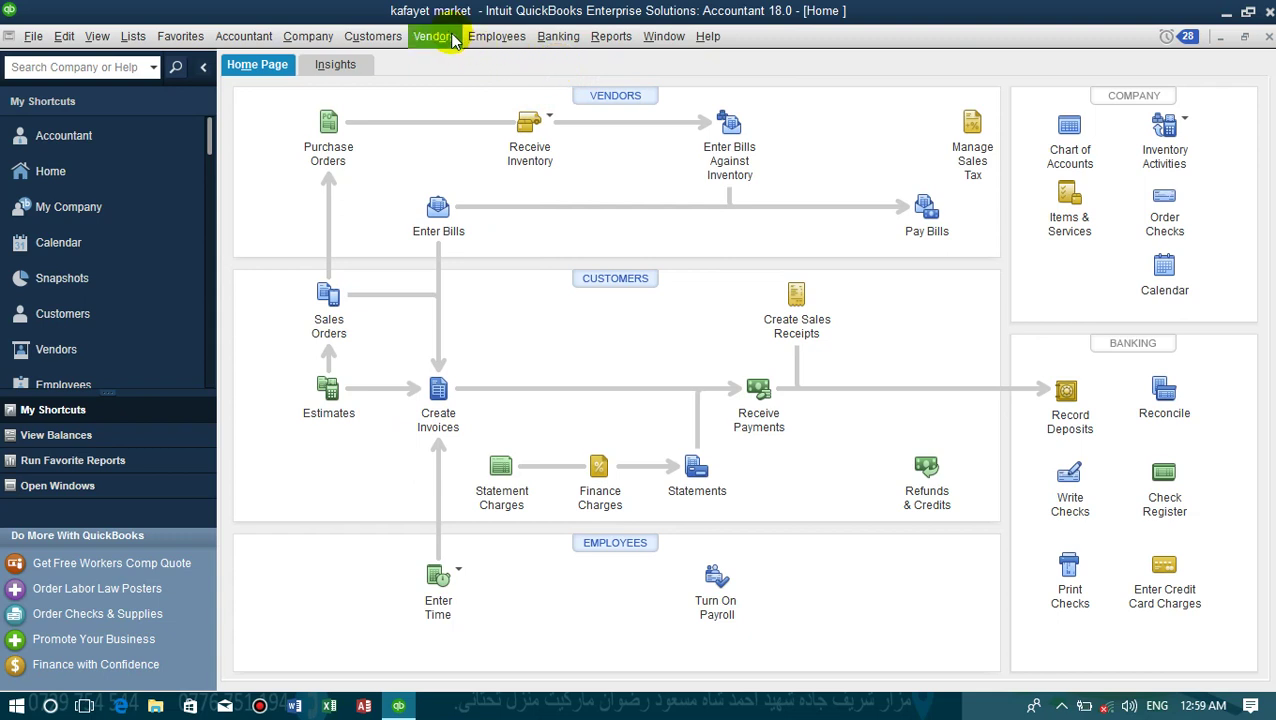
- View the logged-on users list, confirm only Admin is connected, and close it
{"action": "left_click", "coordinate": [320, 42]}
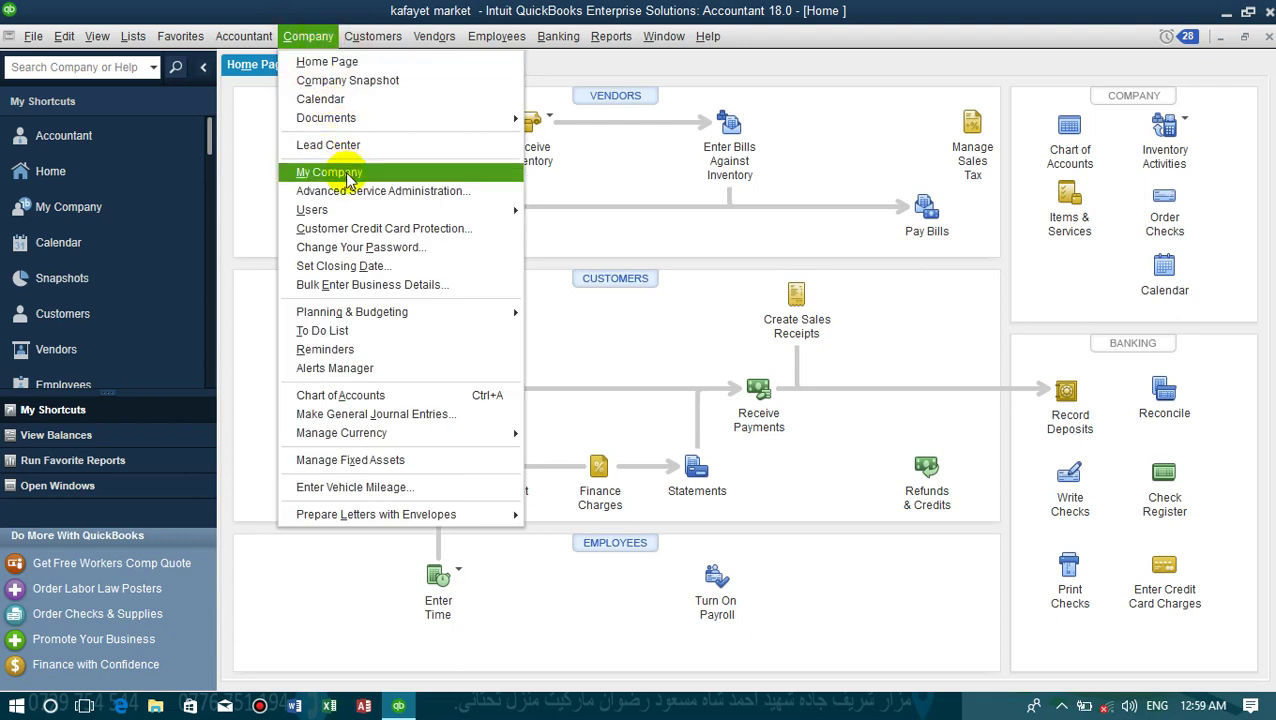
{"action": "mouse_move", "coordinate": [521, 209]}
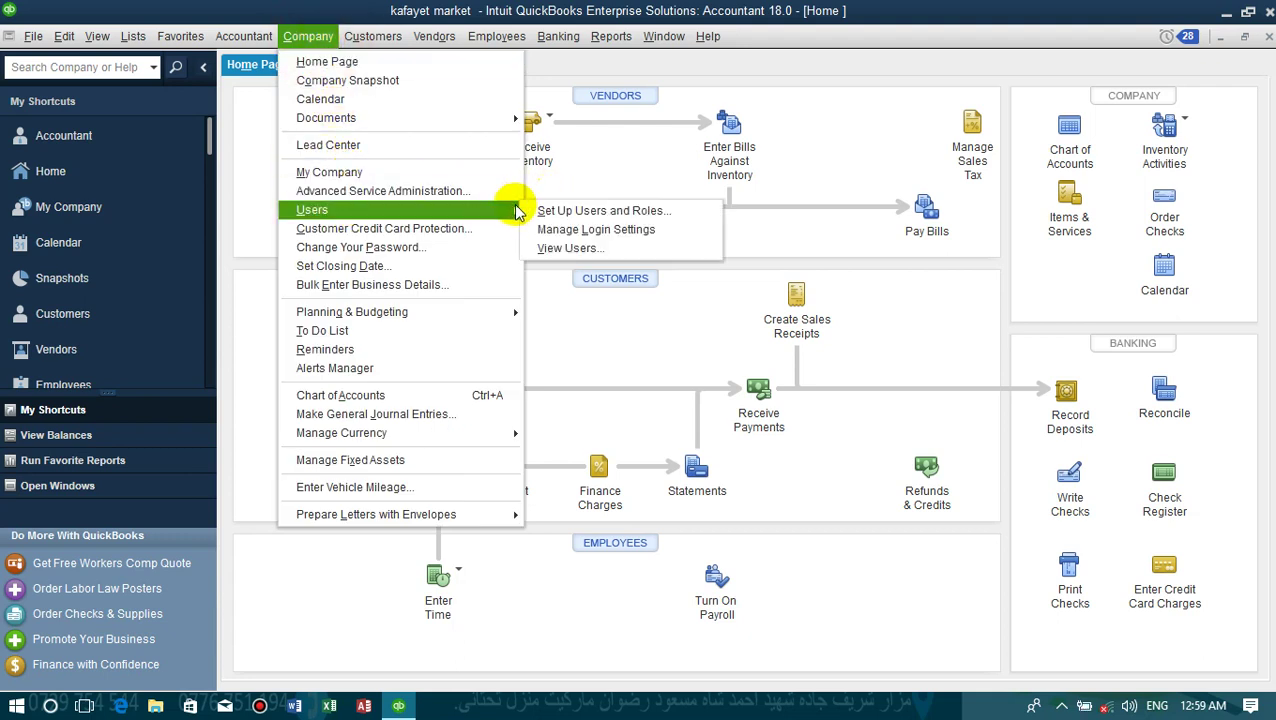
{"action": "left_click", "coordinate": [548, 247]}
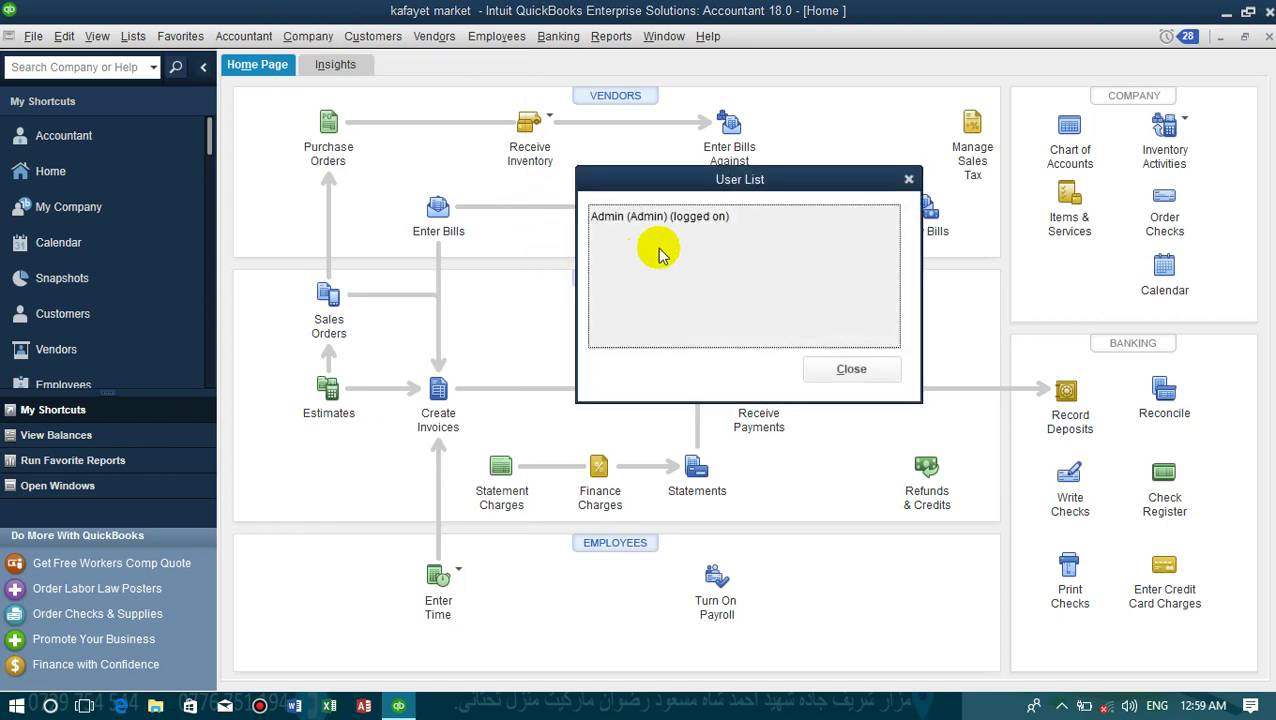
{"action": "left_click", "coordinate": [654, 250]}
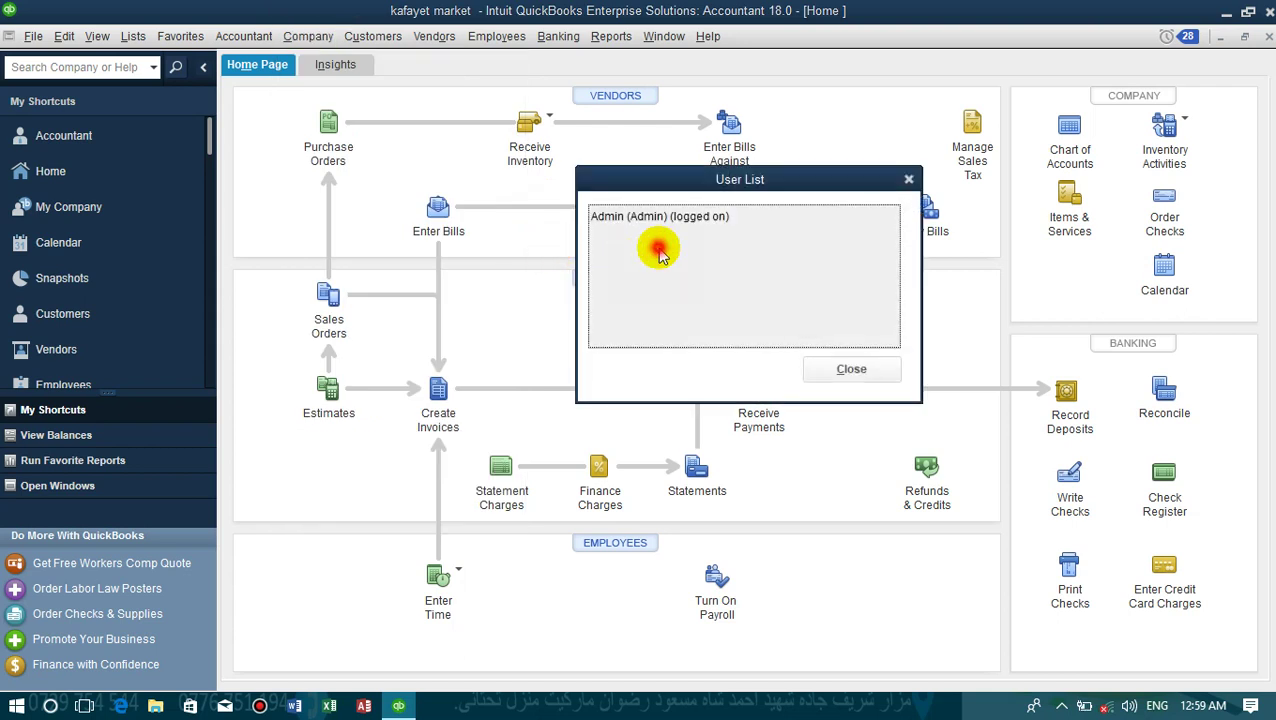
{"action": "left_click", "coordinate": [851, 370]}
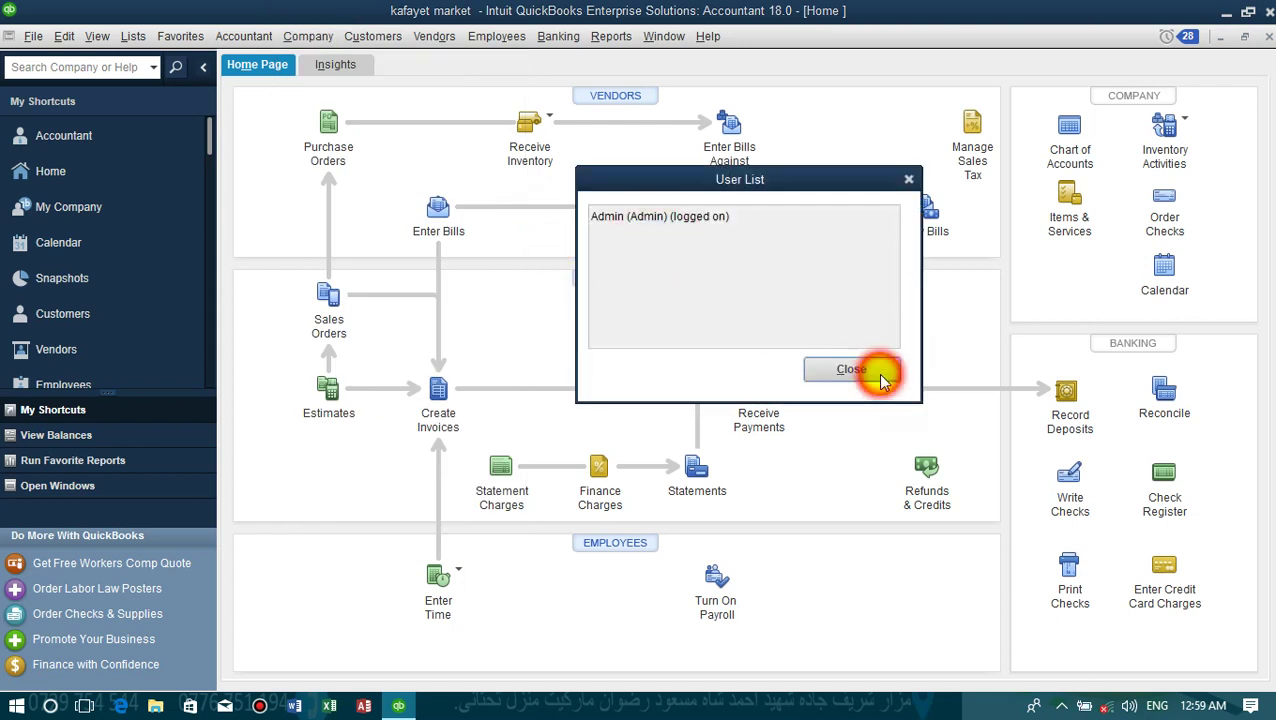
{"action": "left_click", "coordinate": [285, 40]}
- Open Set Up Users and Roles, entering the admin password
{"action": "mouse_move", "coordinate": [481, 212]}
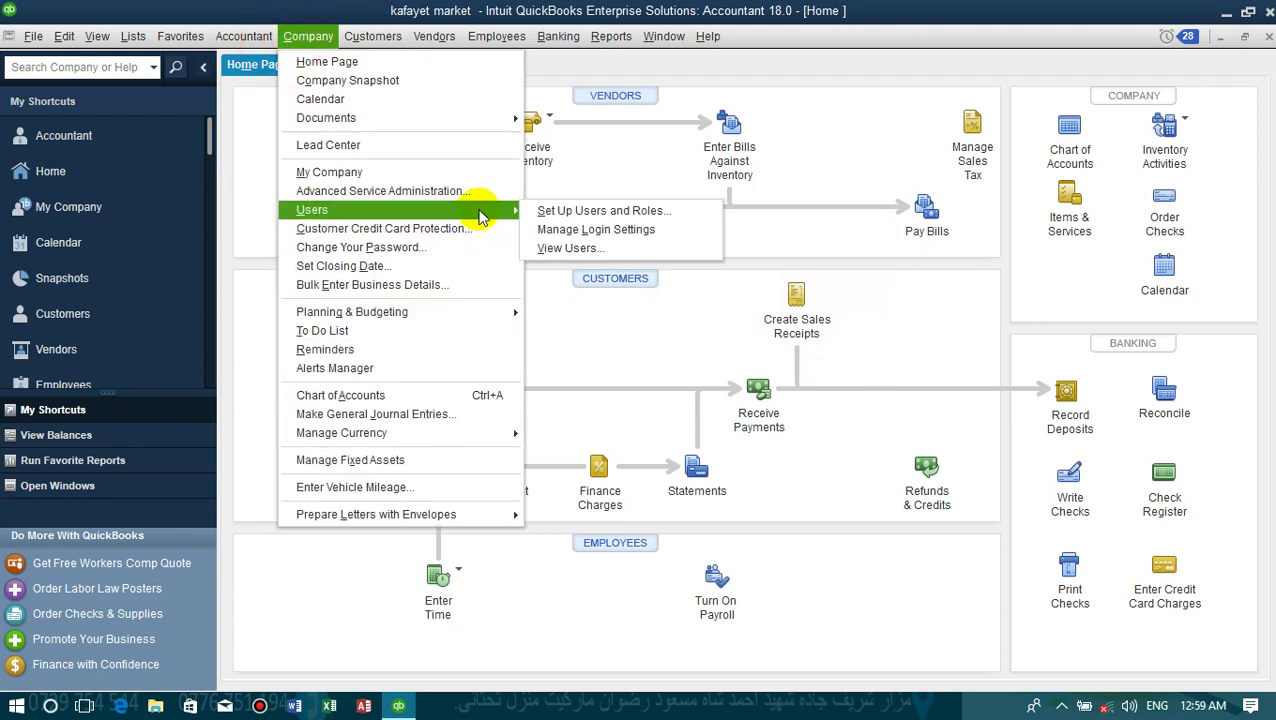
{"action": "left_click", "coordinate": [538, 212]}
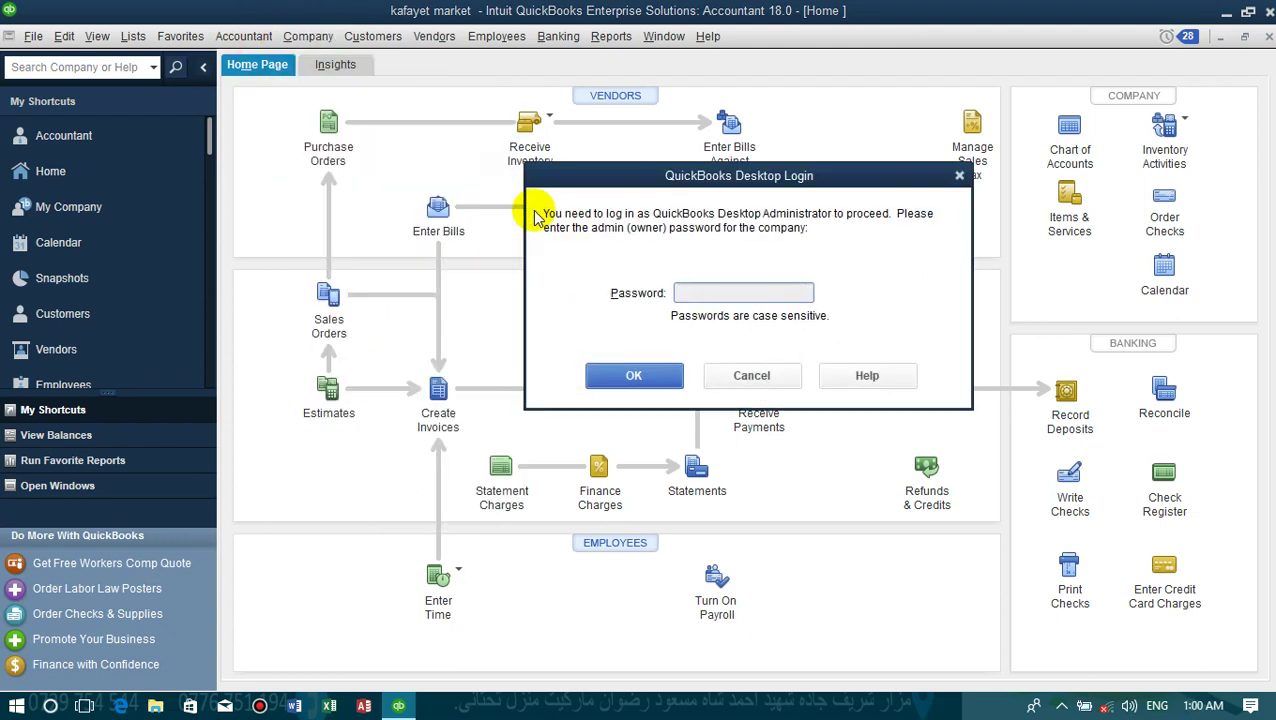
{"action": "type", "text": "1"}
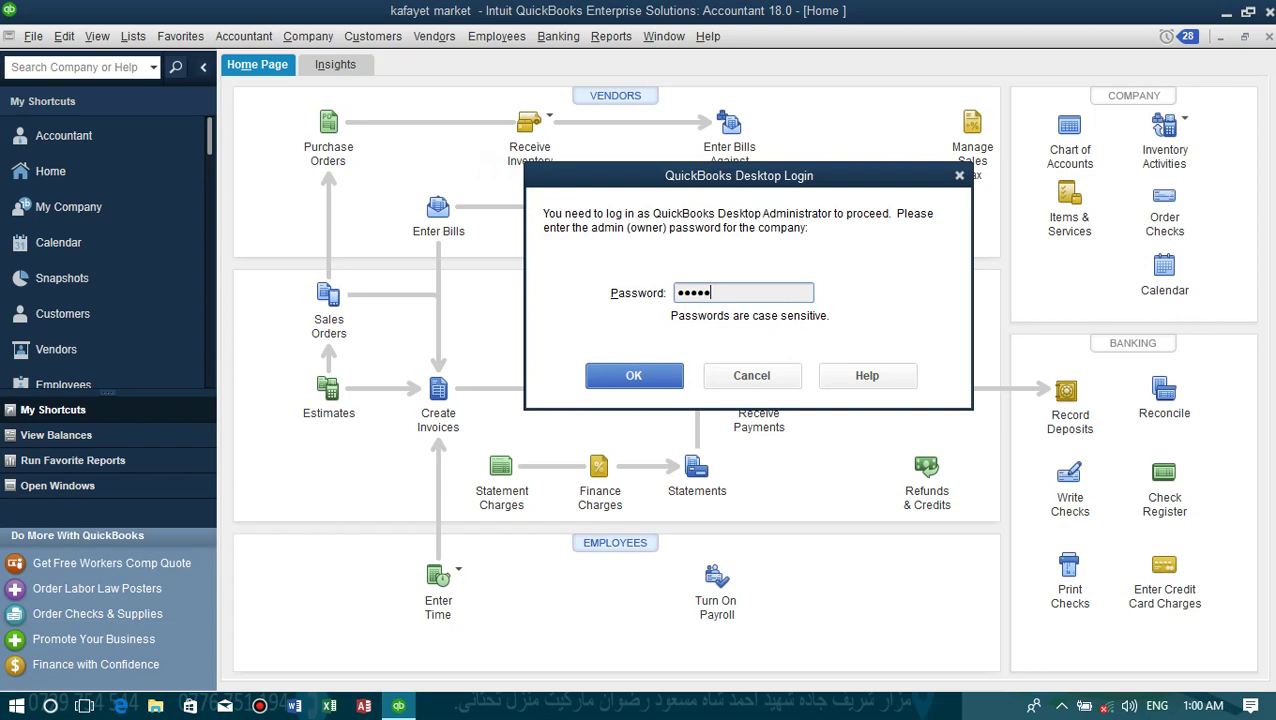
{"action": "key", "text": "Return"}
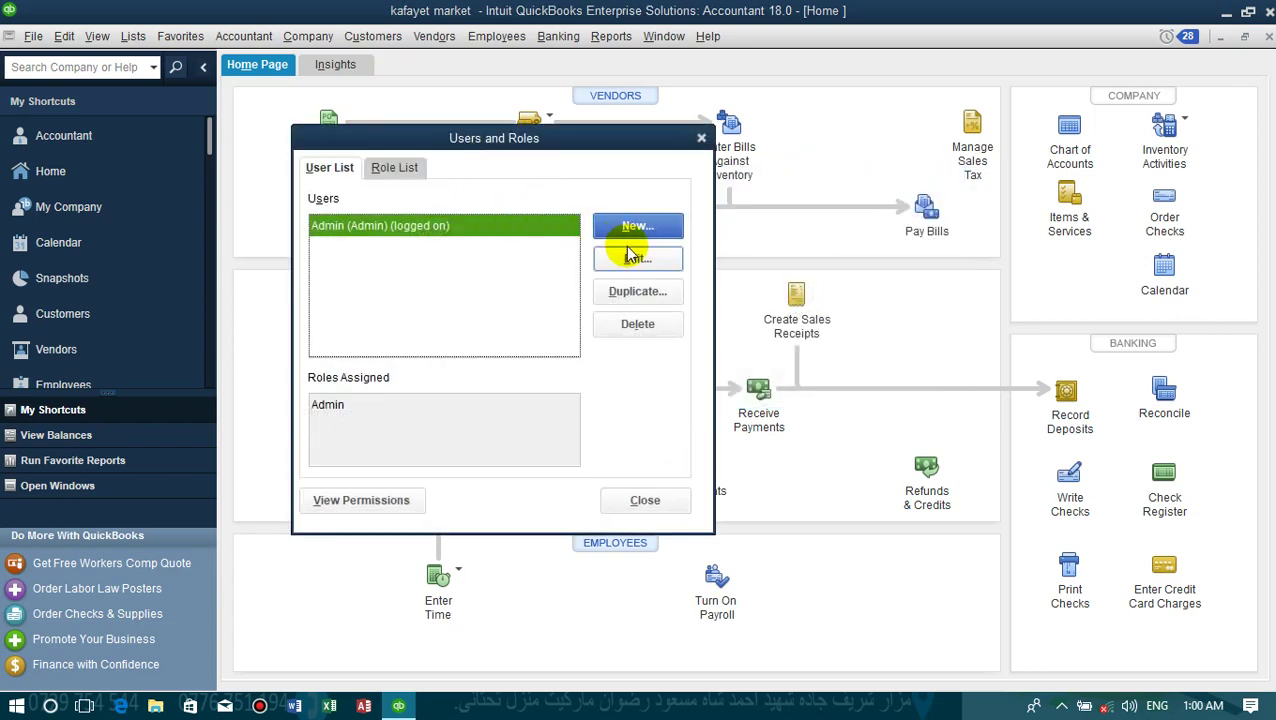
- Start a new user named ali and enter and confirm its password
{"action": "left_click", "coordinate": [636, 228]}
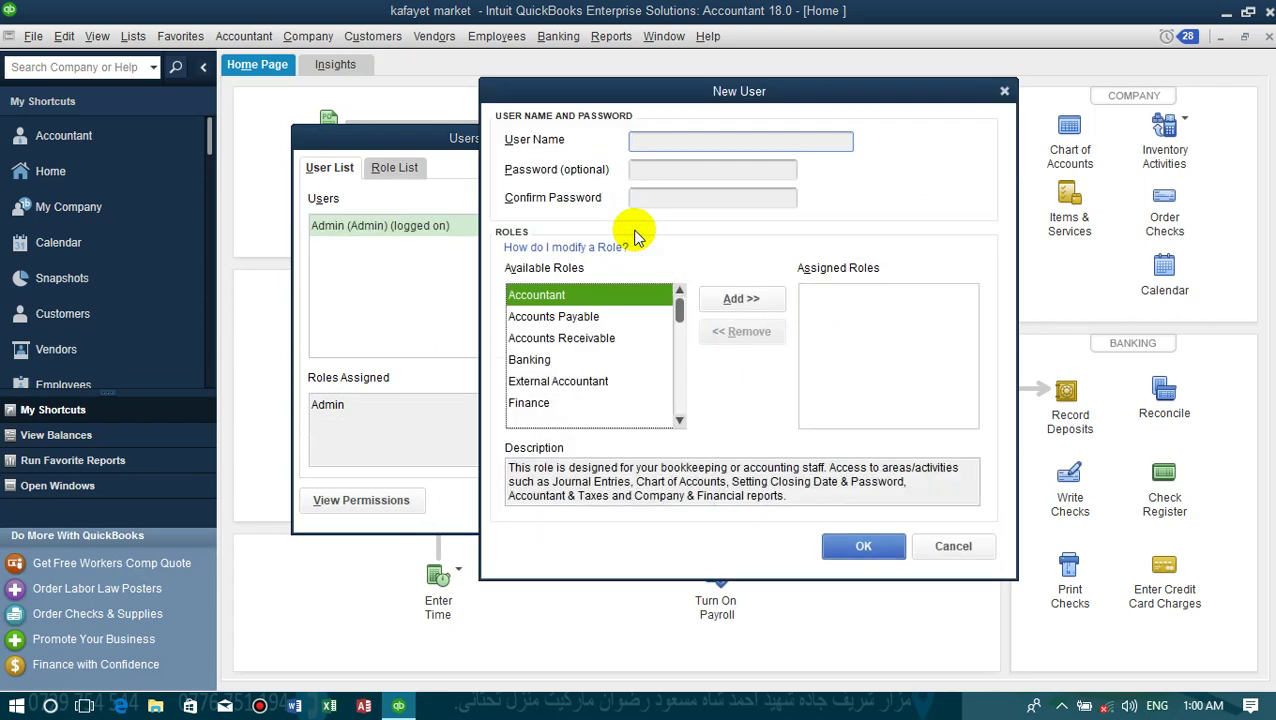
{"action": "left_click", "coordinate": [688, 145]}
{"action": "type", "text": "ali"}
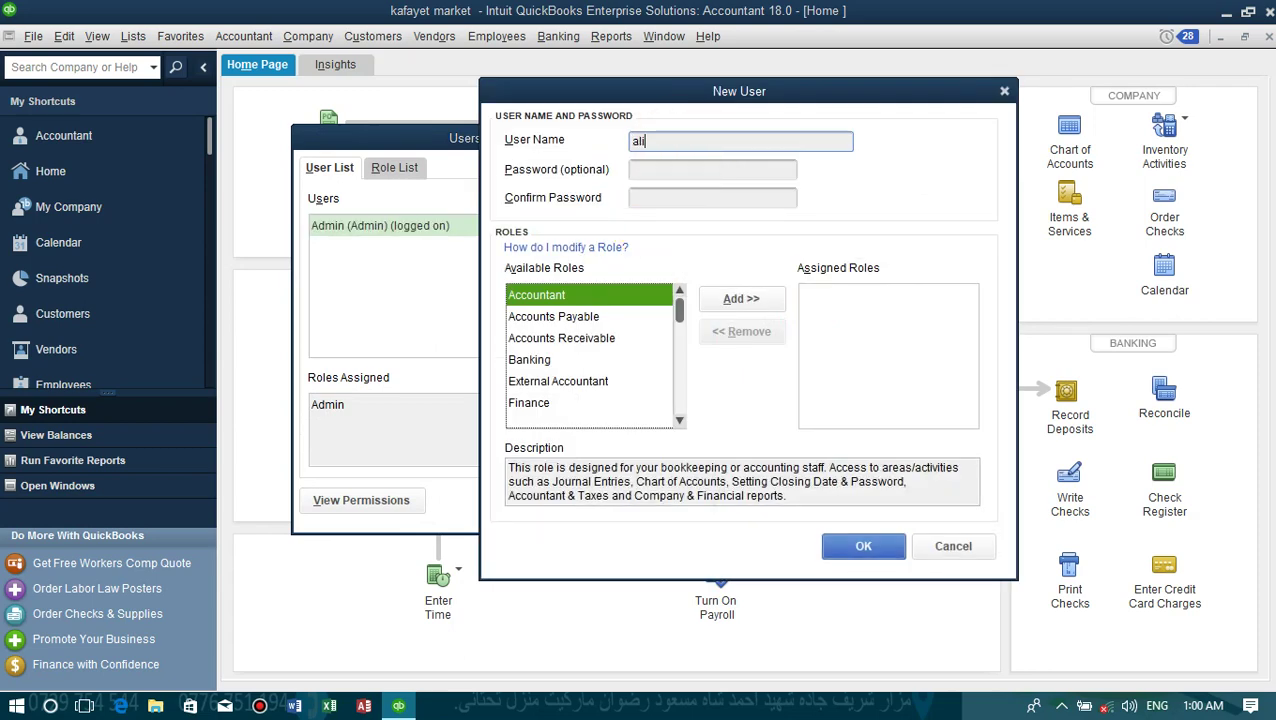
{"action": "left_click", "coordinate": [660, 169]}
{"action": "type", "text": "1"}
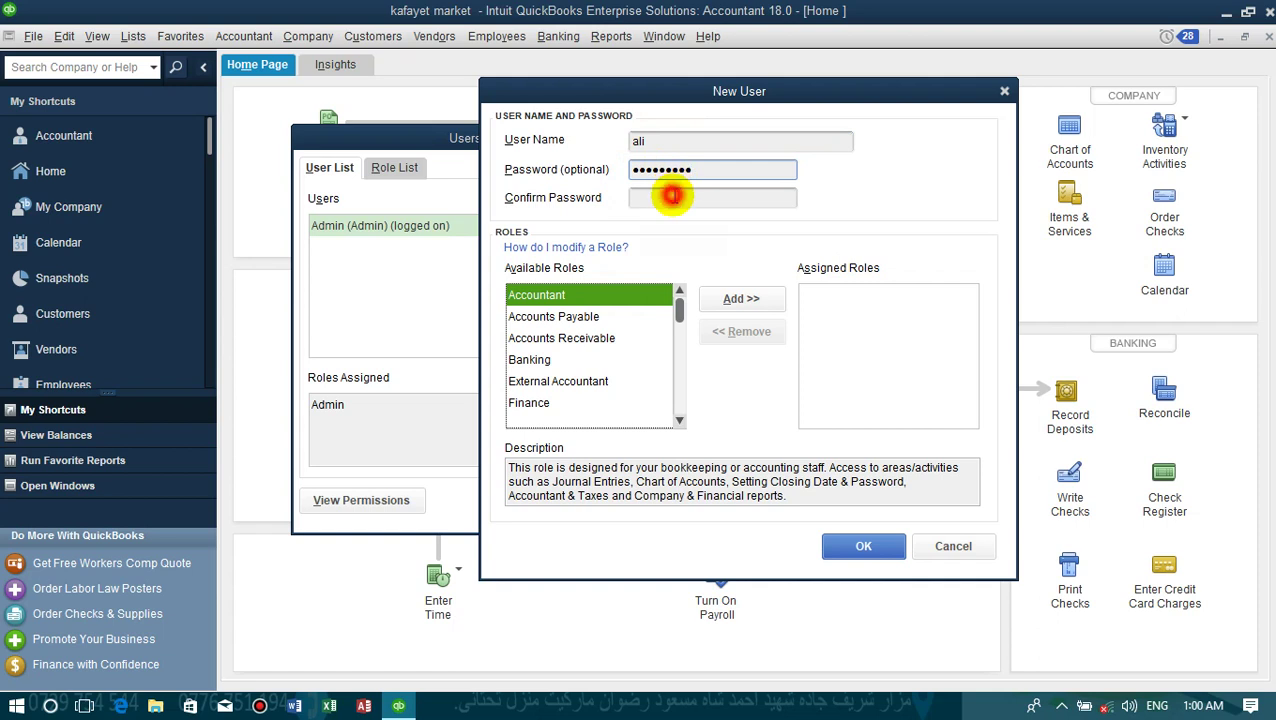
{"action": "left_click", "coordinate": [674, 197]}
{"action": "type", "text": "1111"}
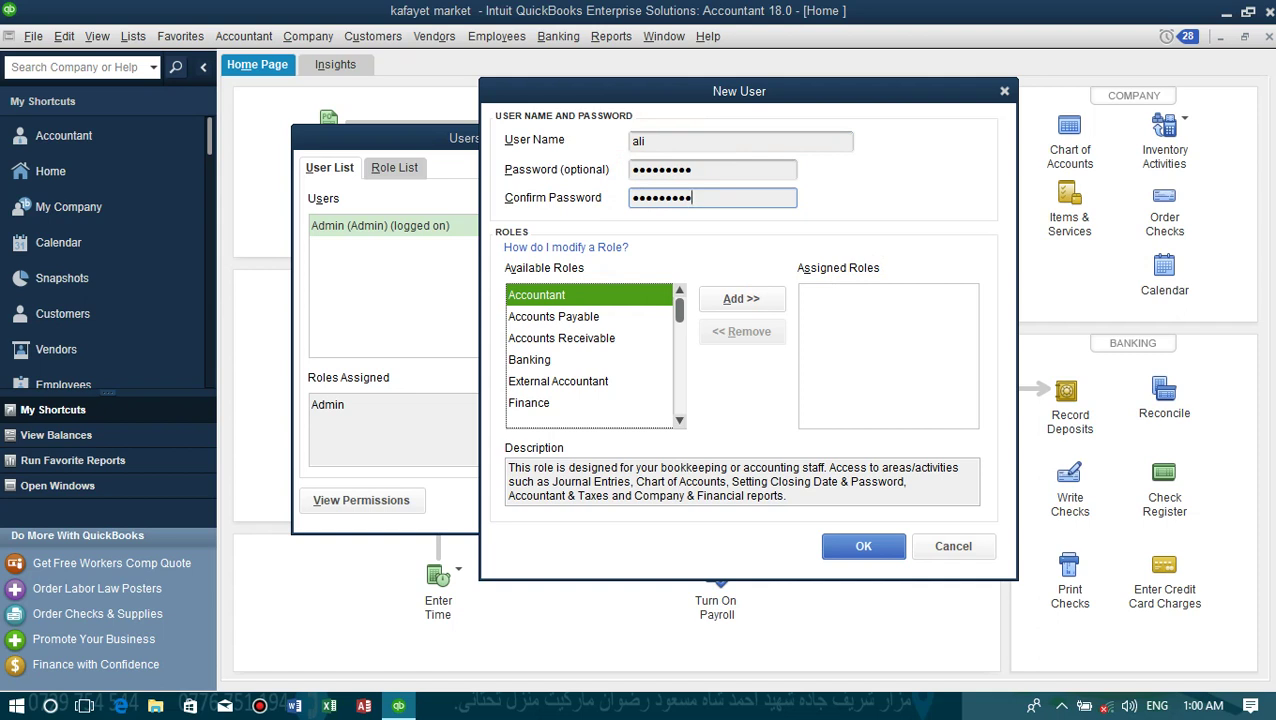
{"action": "key", "text": "Caps_Lock"}
{"action": "key", "text": "Caps_Lock"}
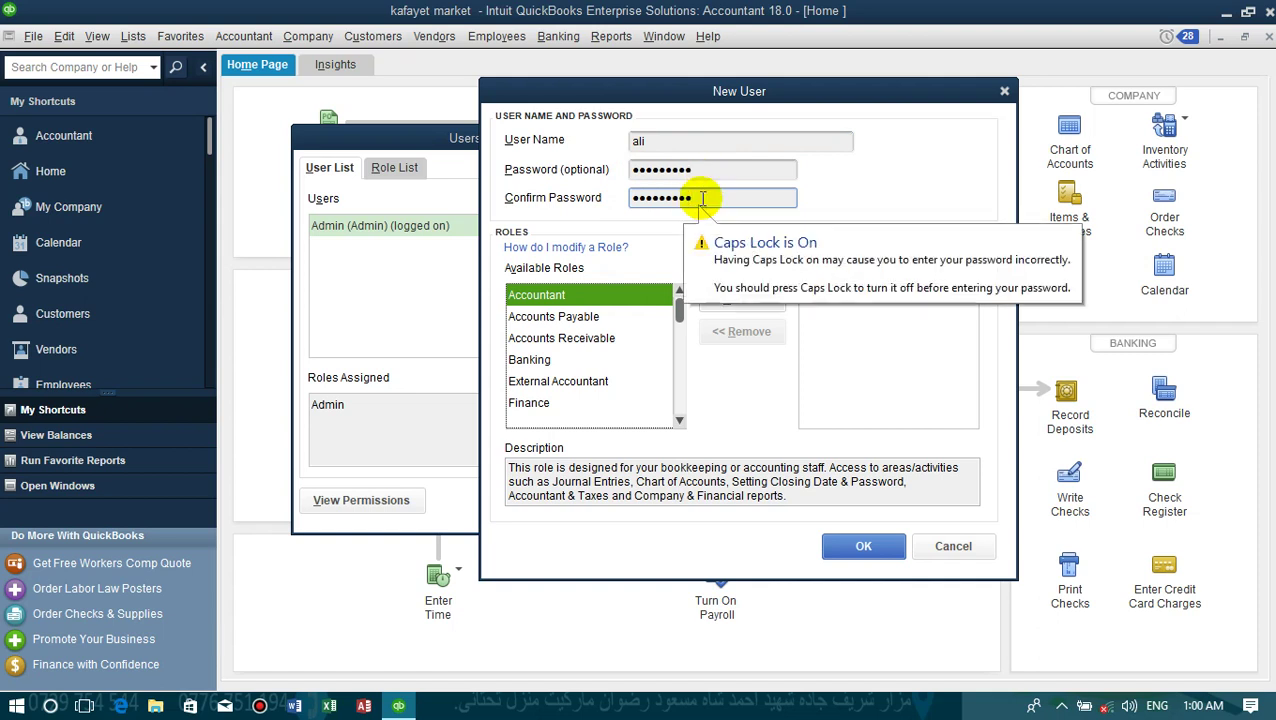
- Assign the Banking role to ali and save the new user
{"action": "double_click", "coordinate": [652, 140]}
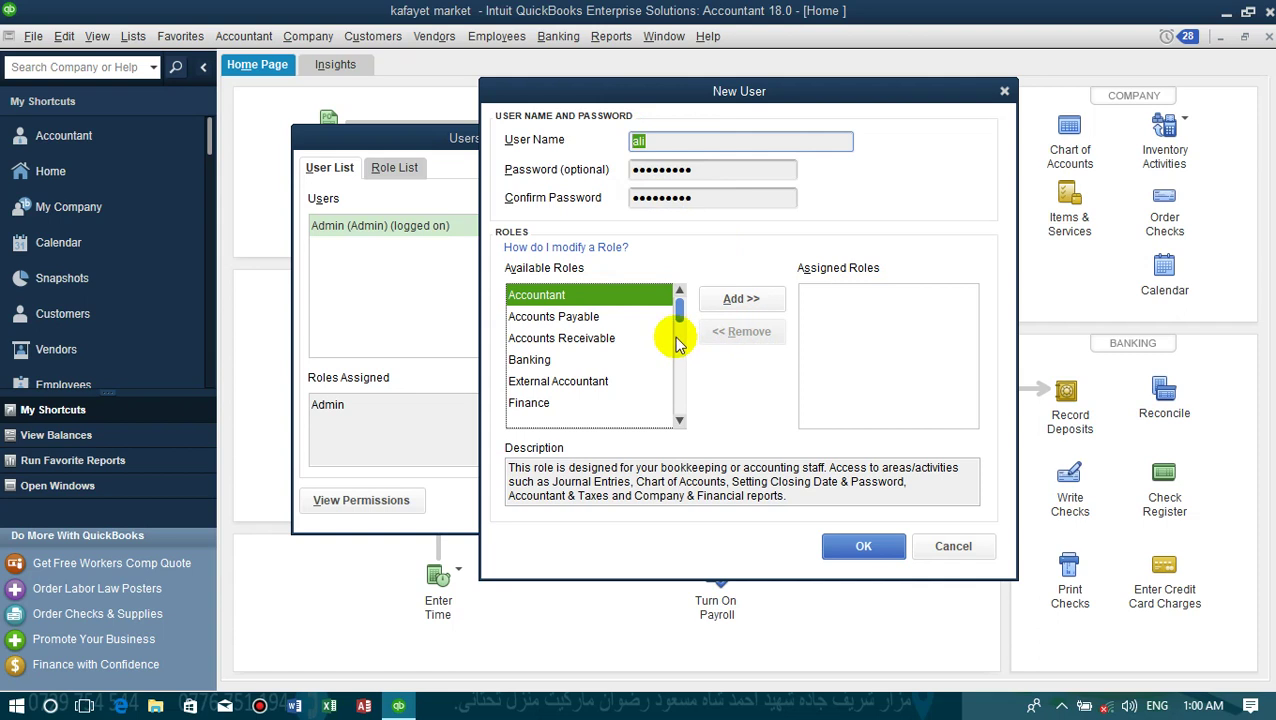
{"action": "left_click", "coordinate": [524, 368]}
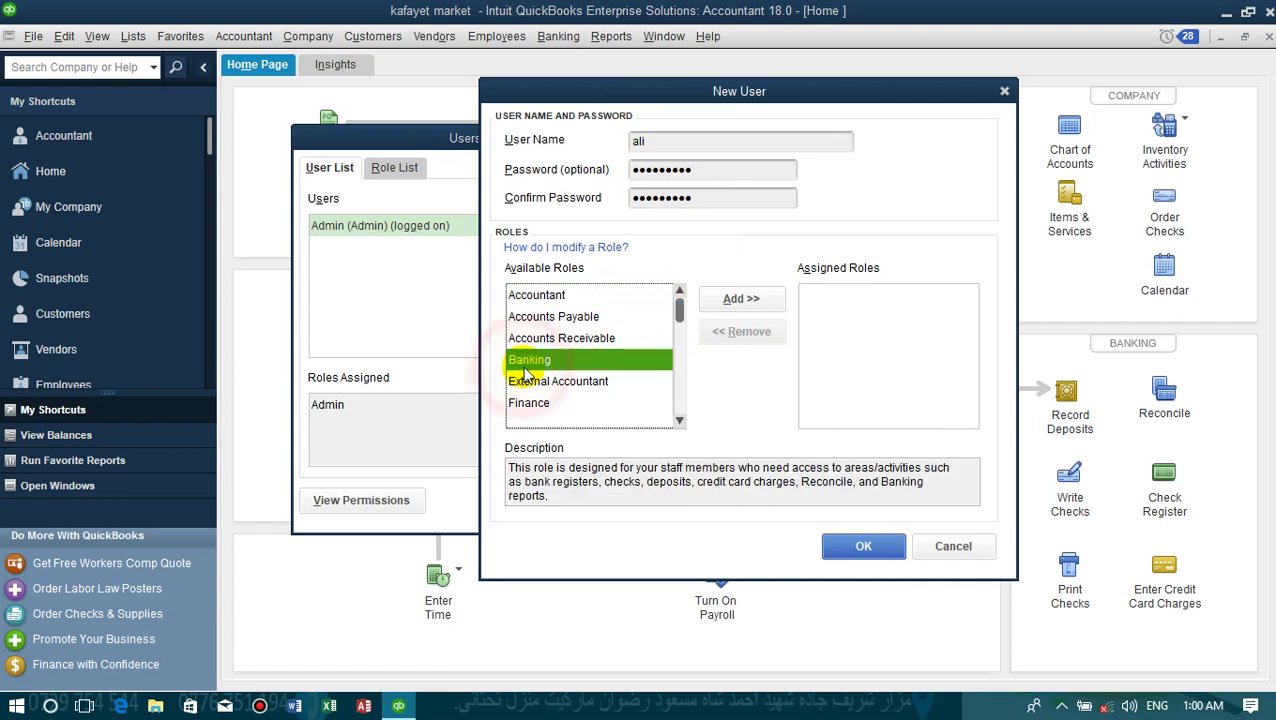
{"action": "left_click", "coordinate": [735, 303]}
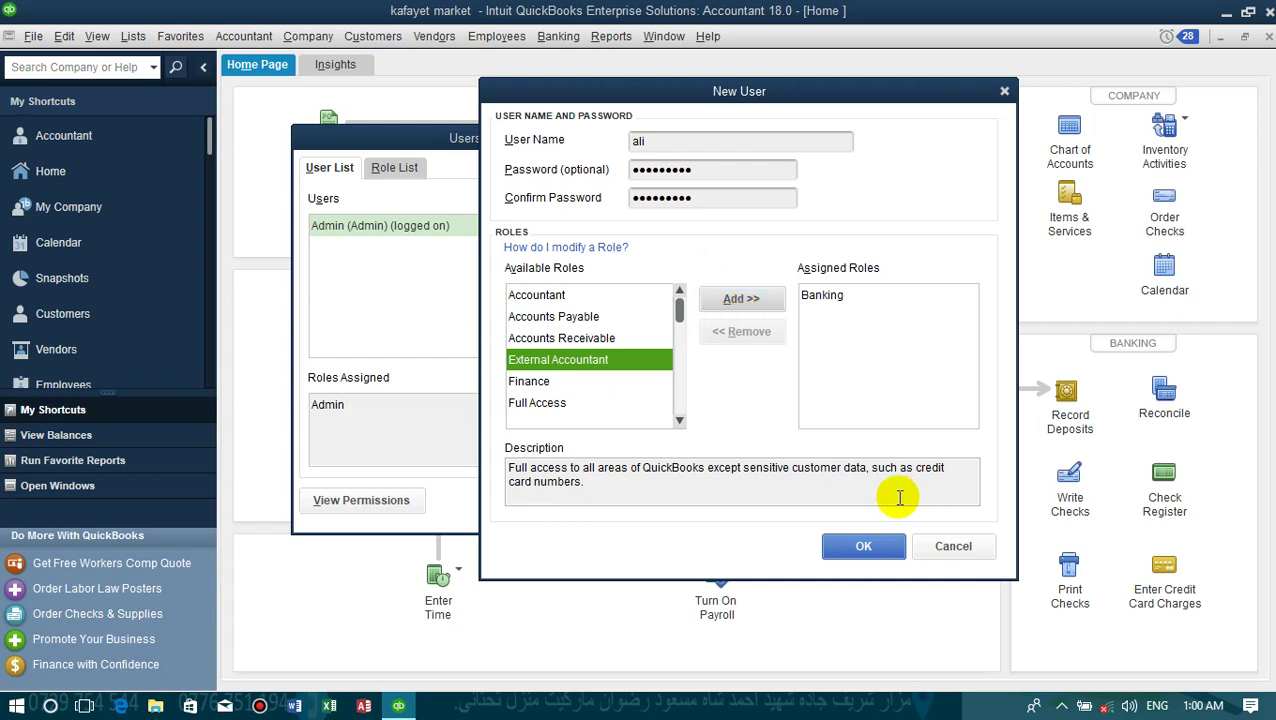
{"action": "left_click", "coordinate": [864, 545]}
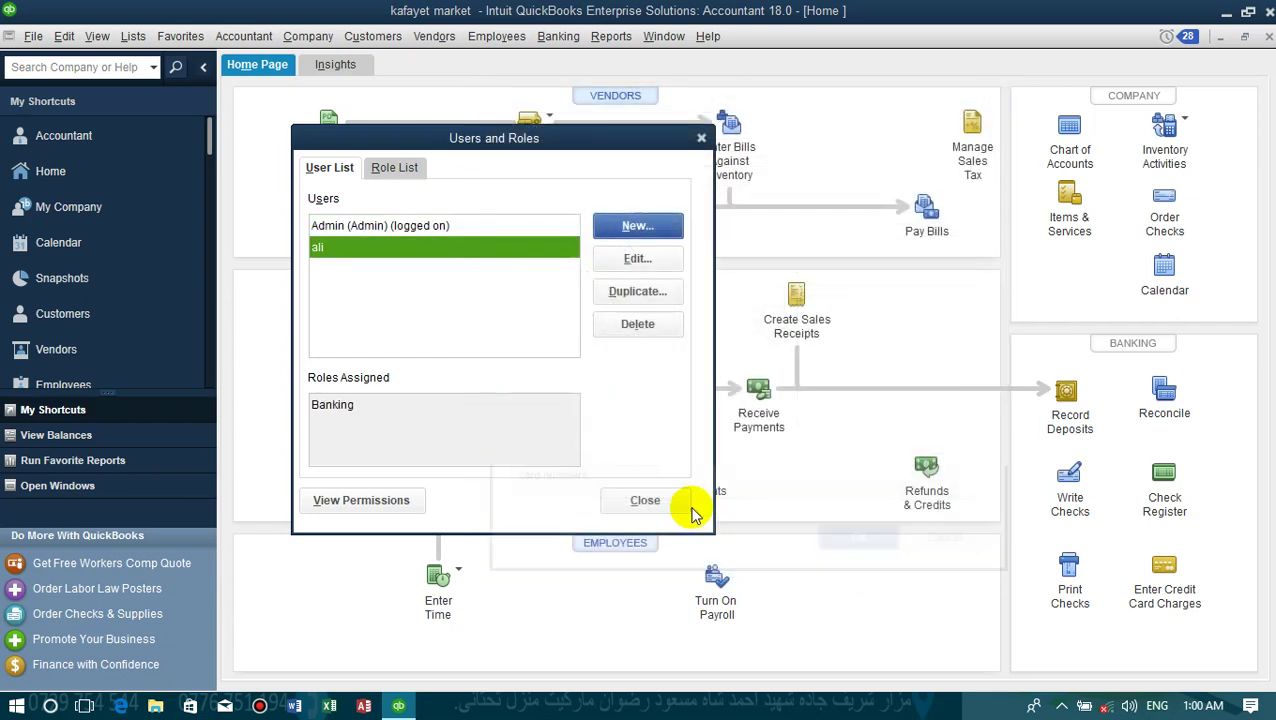
- Display ali's permissions report maximized, scroll through its Full Banking access, then close it
{"action": "left_click", "coordinate": [362, 500]}
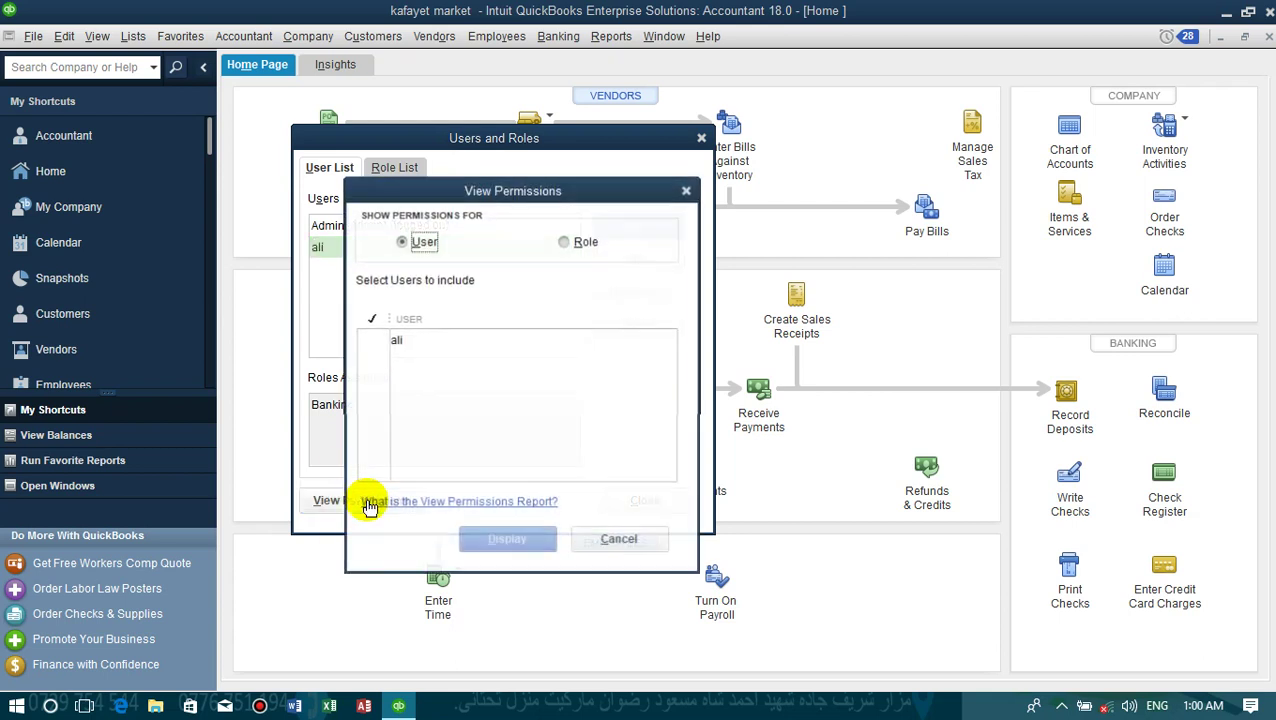
{"action": "left_click", "coordinate": [396, 342]}
{"action": "left_click", "coordinate": [505, 543]}
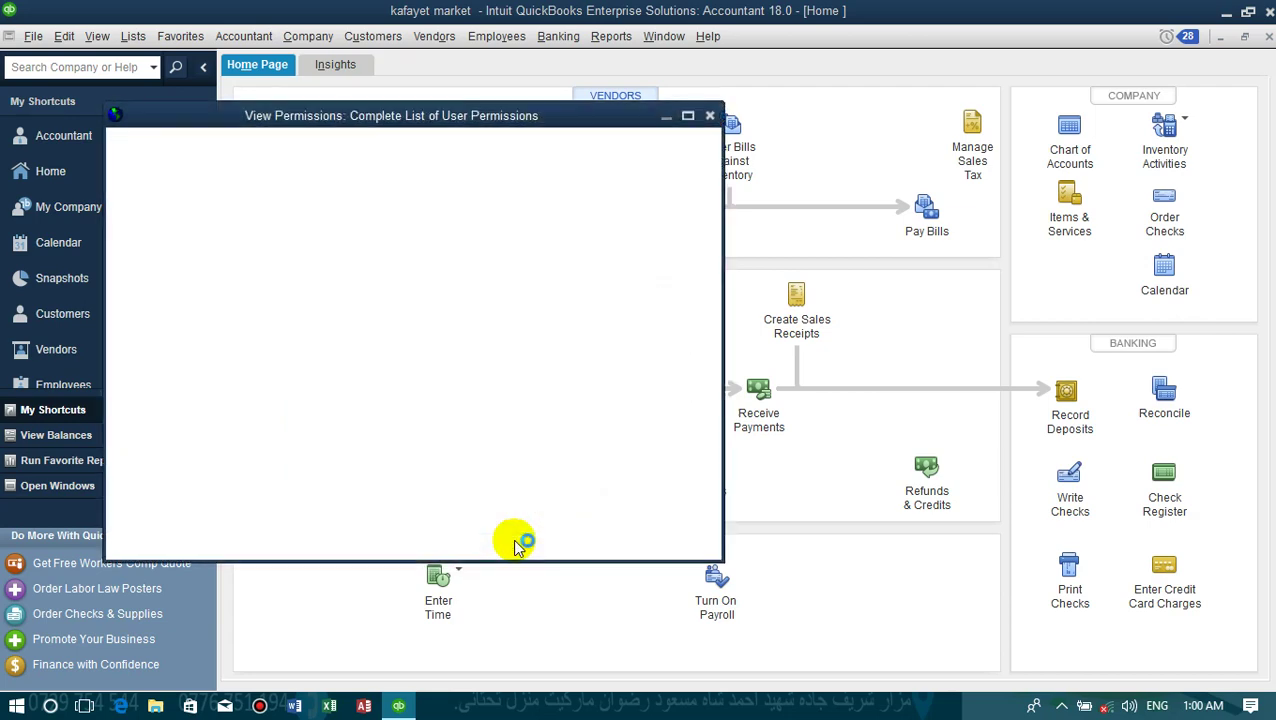
{"action": "double_click", "coordinate": [570, 122]}
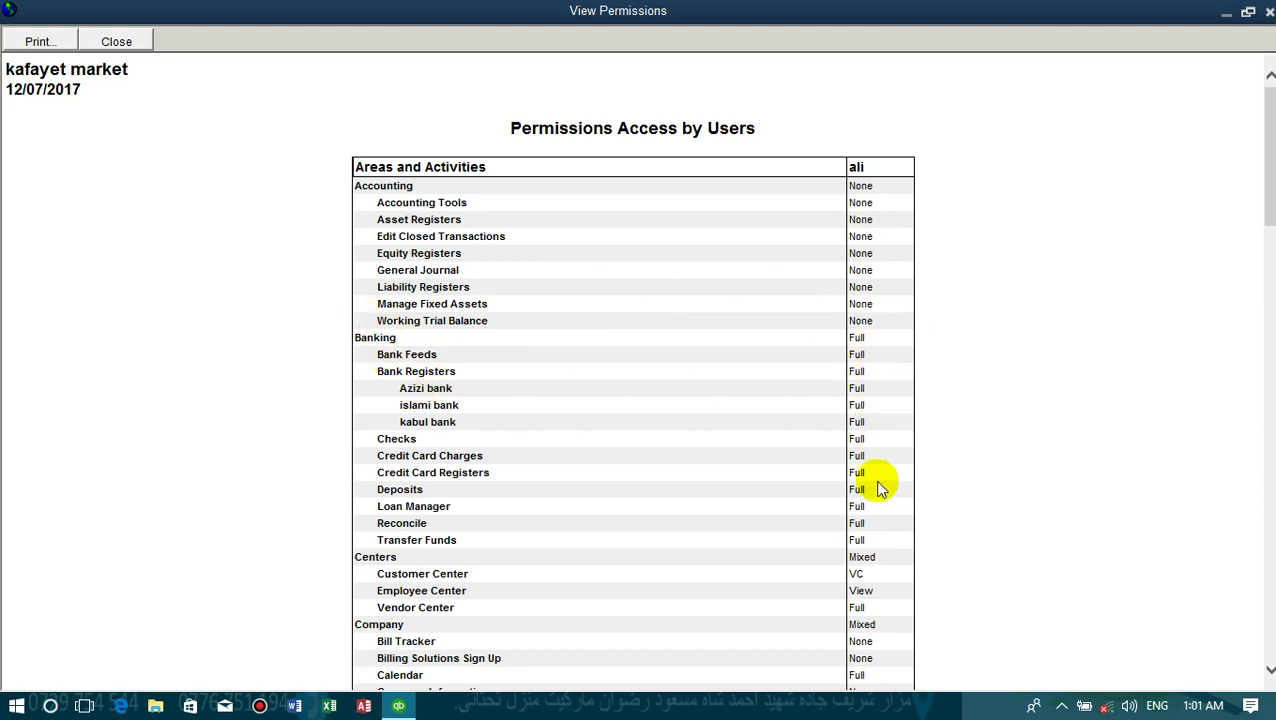
{"action": "scroll", "coordinate": [877, 488], "scroll_direction": "down", "scroll_amount": 5}
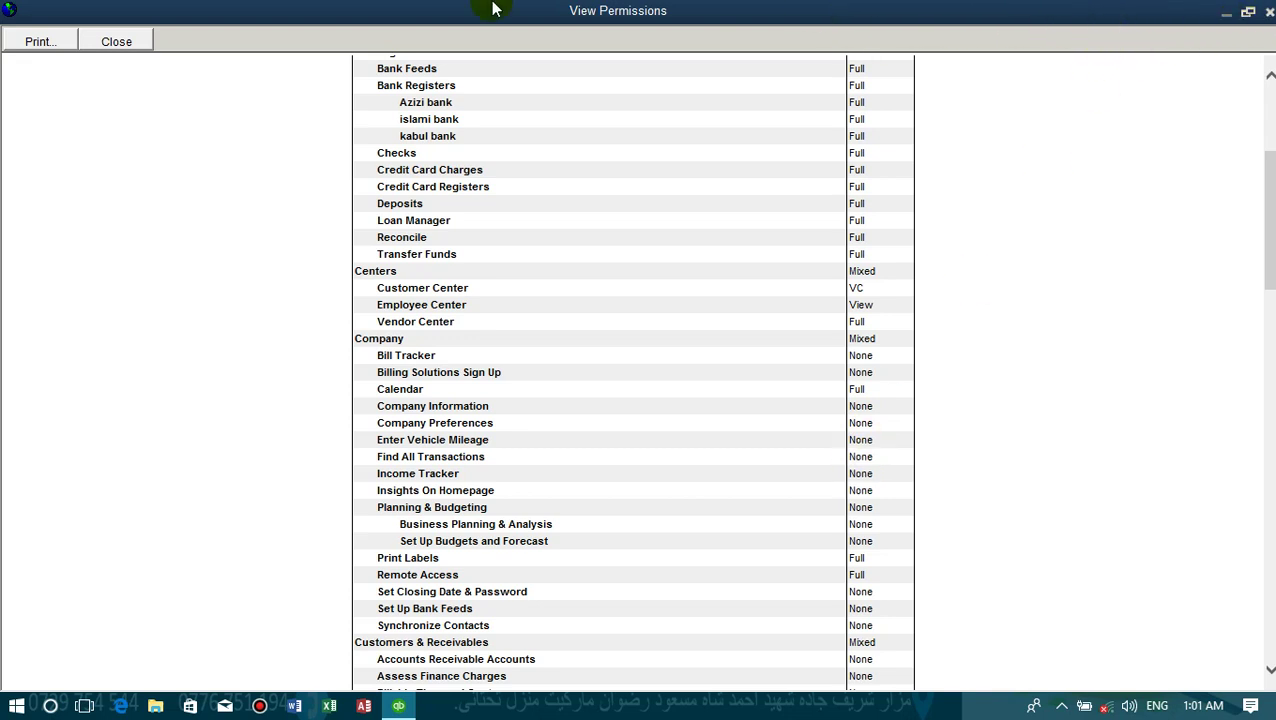
{"action": "left_click", "coordinate": [135, 41]}
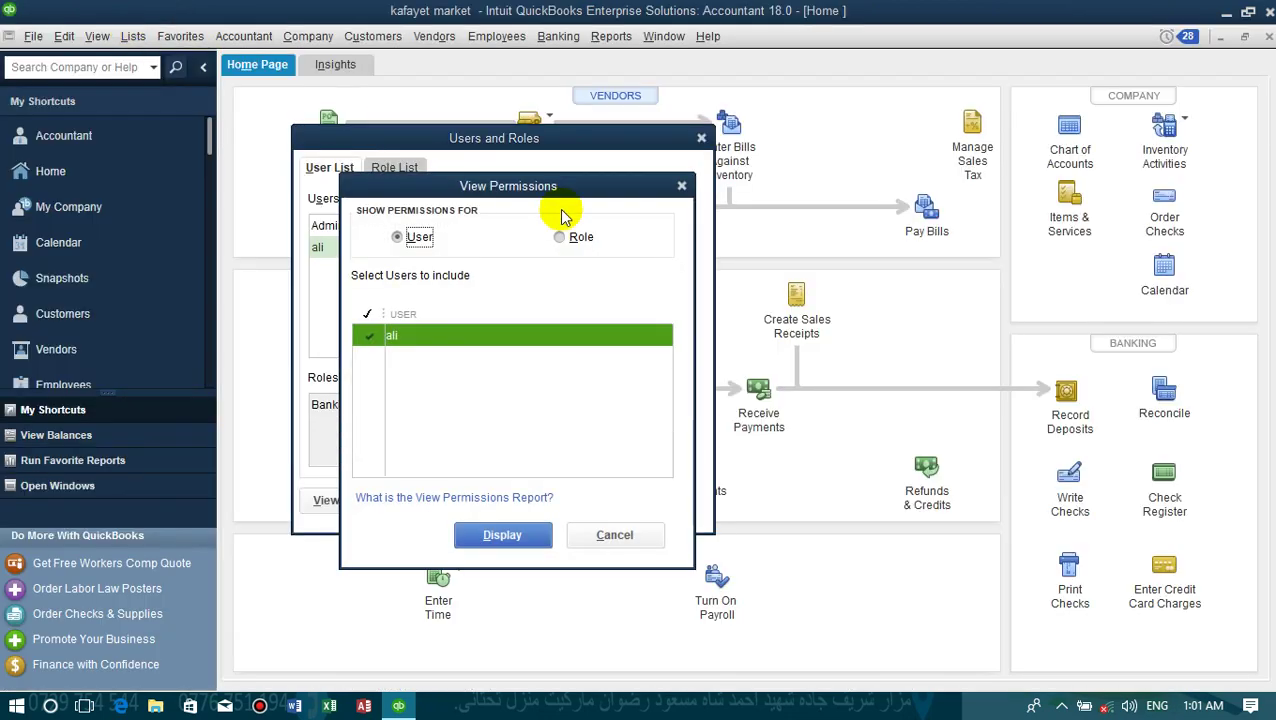
- Start a second new user named khan and enter and confirm its password
{"action": "left_click", "coordinate": [681, 187]}
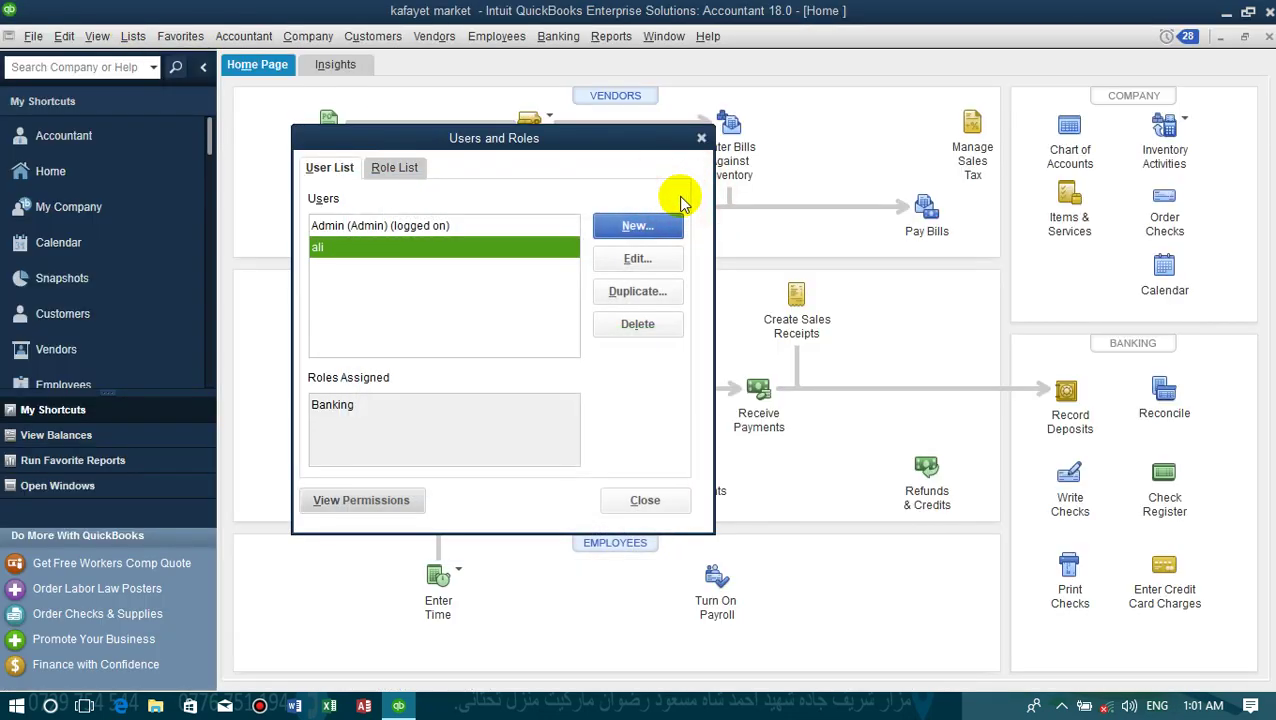
{"action": "left_click", "coordinate": [636, 229]}
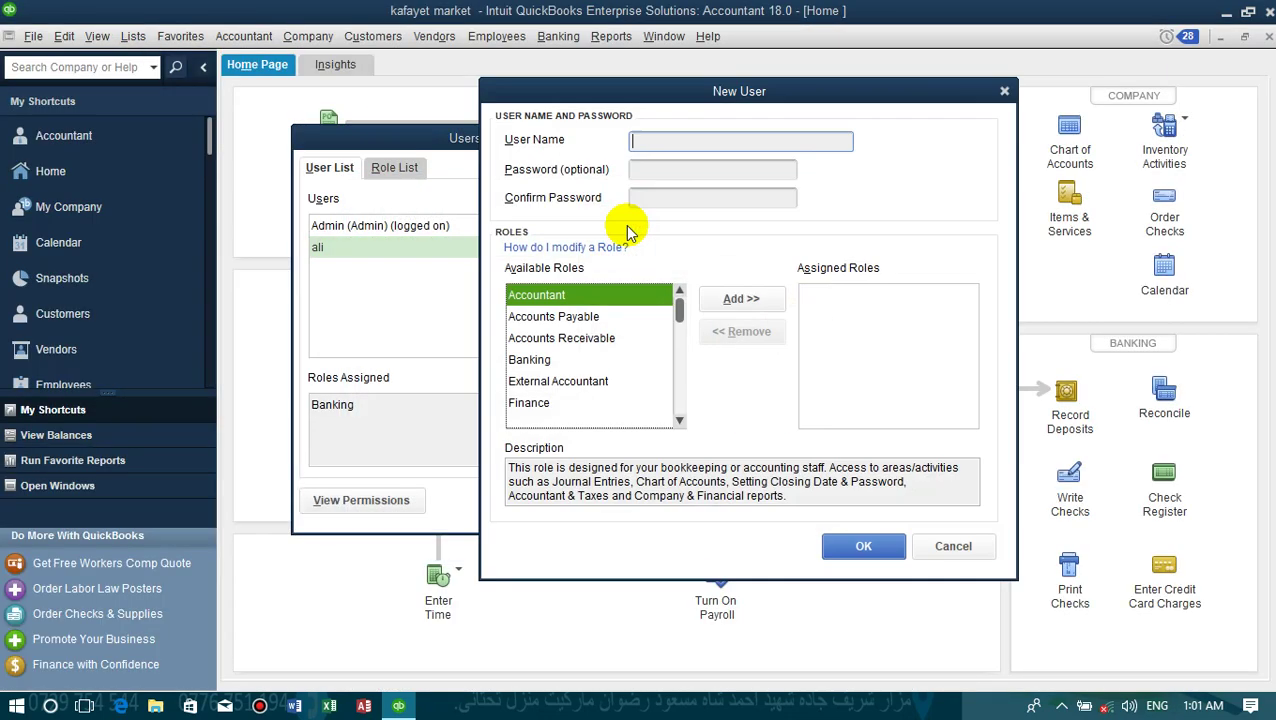
{"action": "type", "text": "khan"}
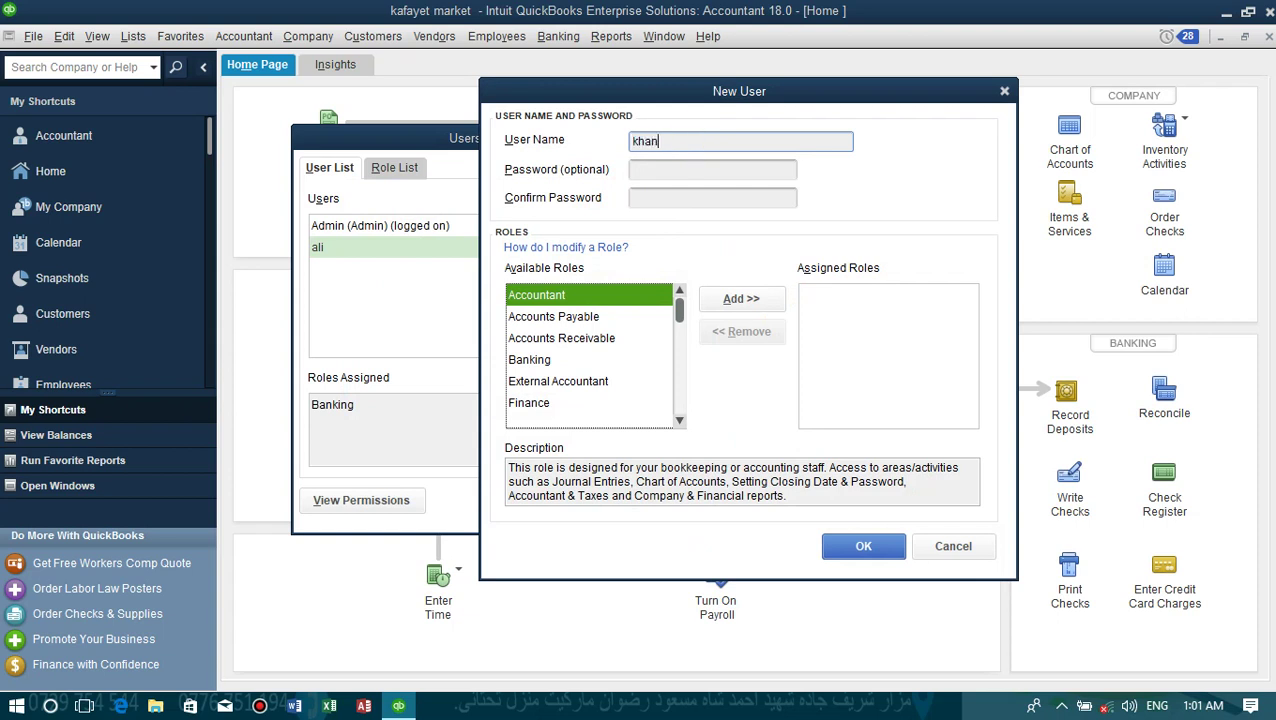
{"action": "left_click", "coordinate": [667, 168]}
{"action": "type", "text": "1"}
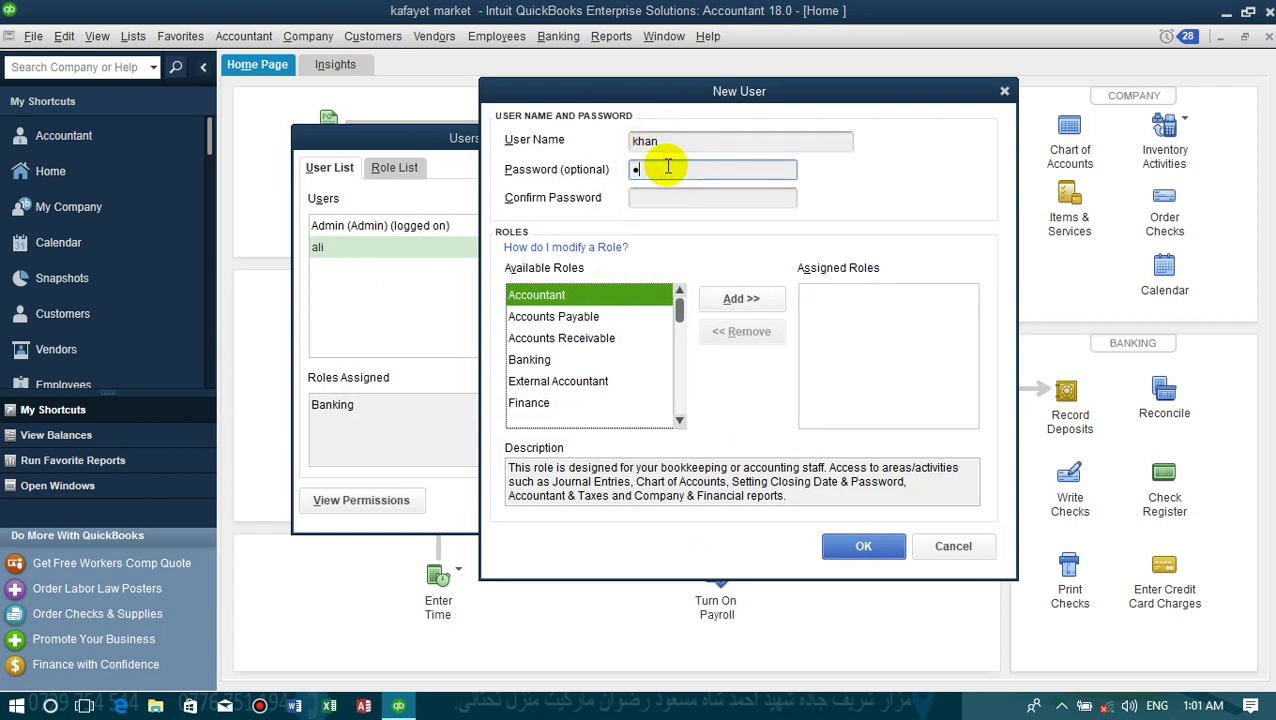
{"action": "type", "text": "234"}
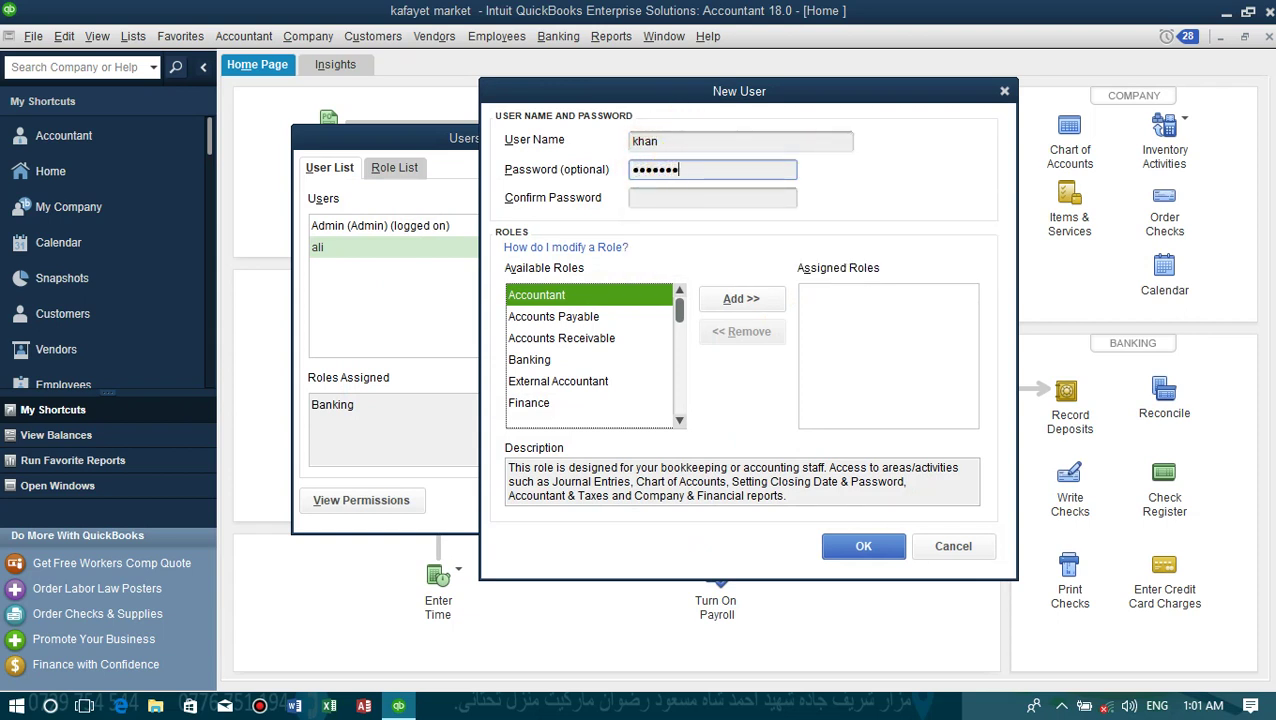
{"action": "left_click", "coordinate": [678, 197]}
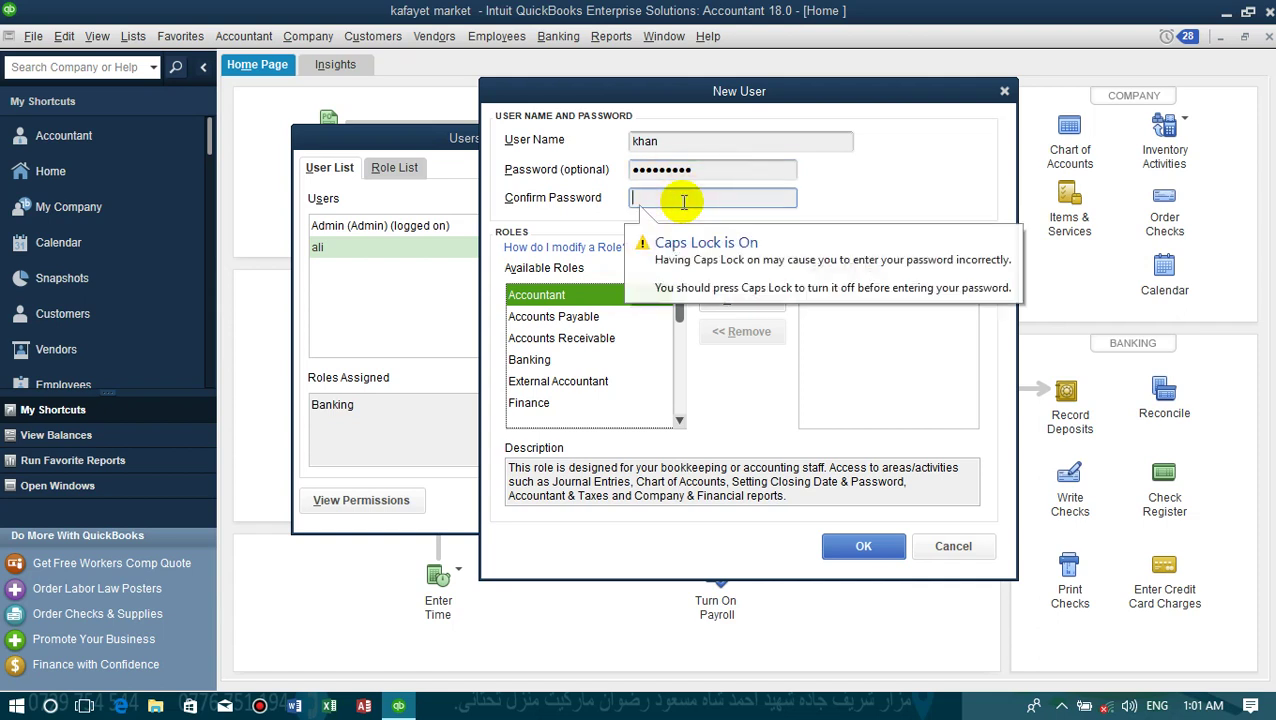
{"action": "type", "text": "123"}
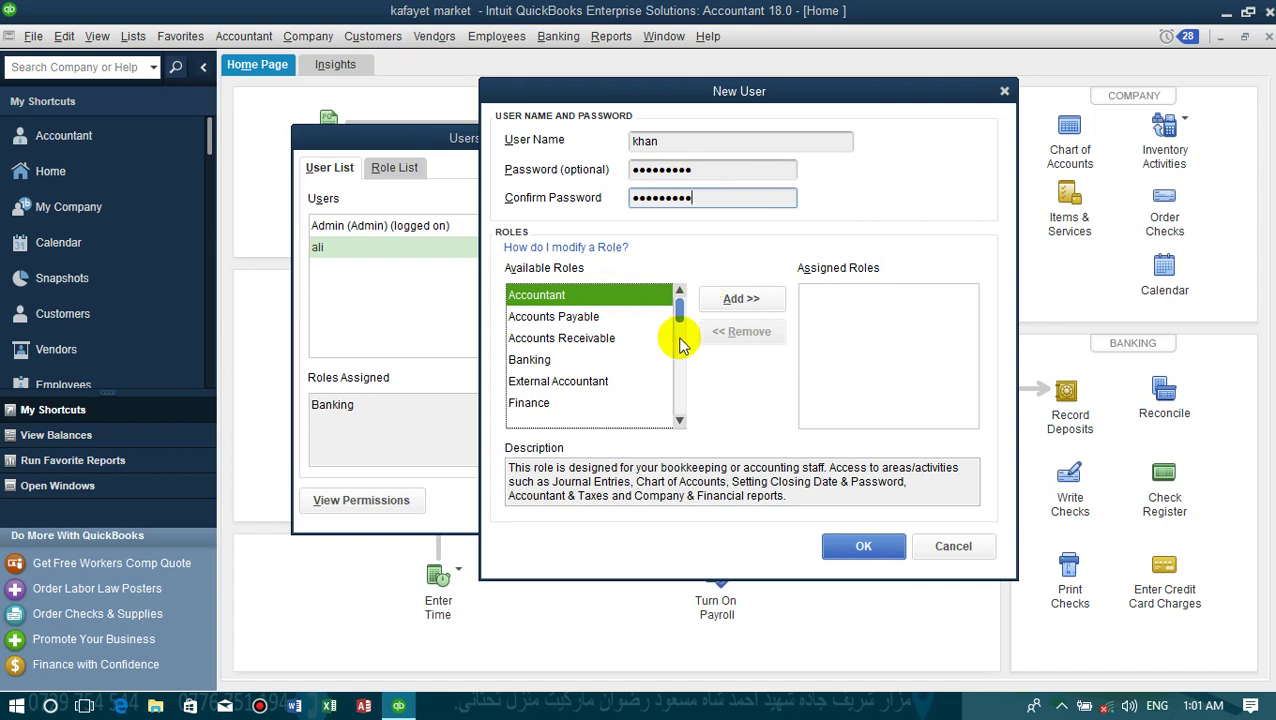
- Assign the Sales and Finance roles to khan and save the user
{"action": "left_click_drag", "start_coordinate": [679, 318], "coordinate": [680, 394]}
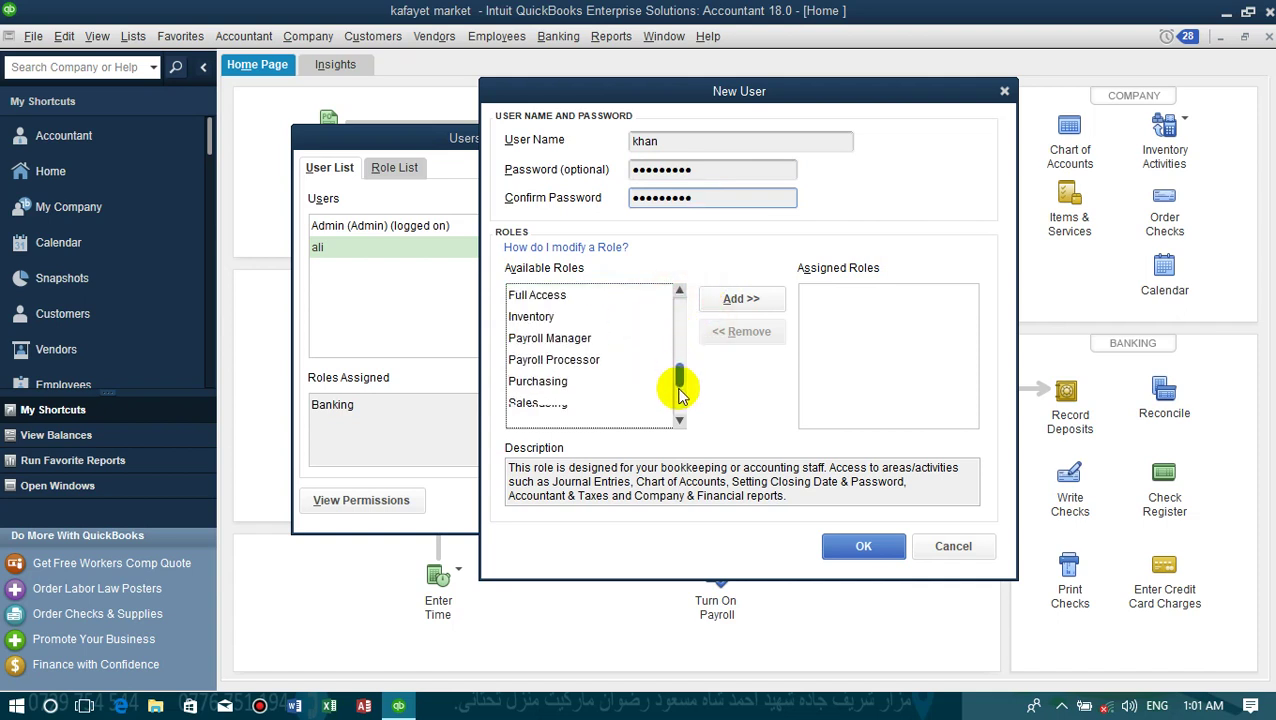
{"action": "left_click", "coordinate": [572, 403]}
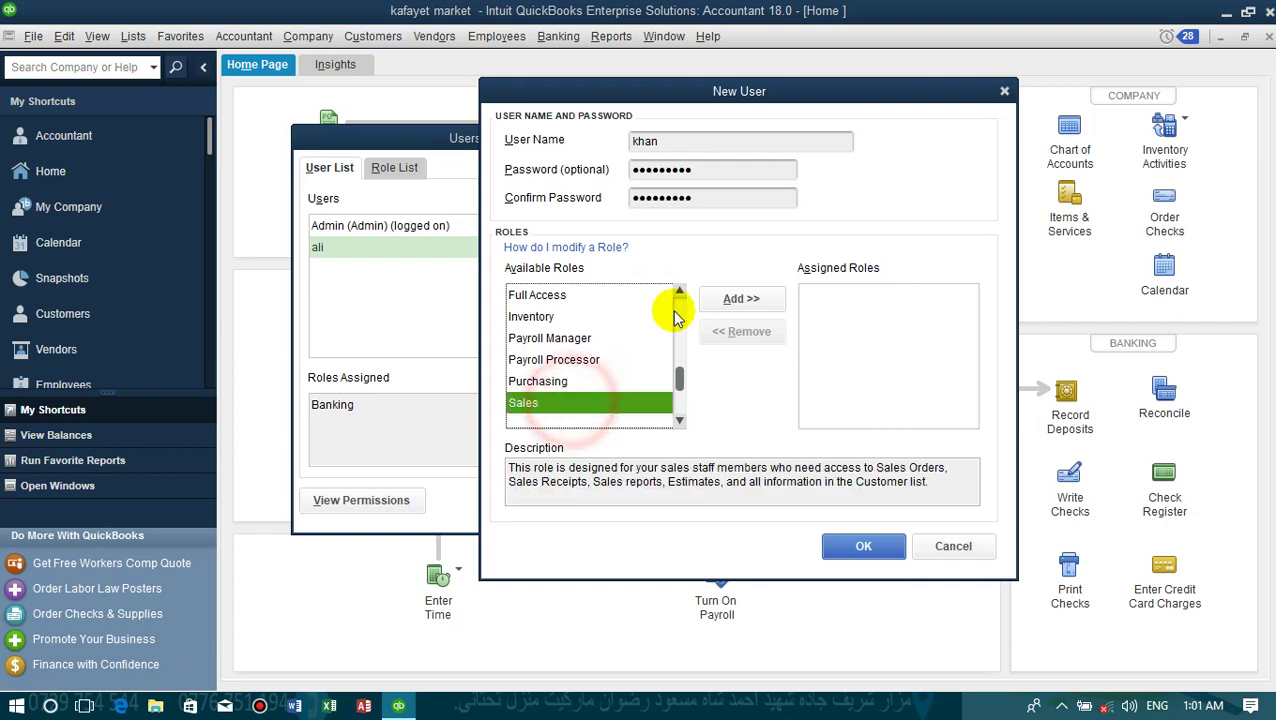
{"action": "left_click", "coordinate": [736, 300]}
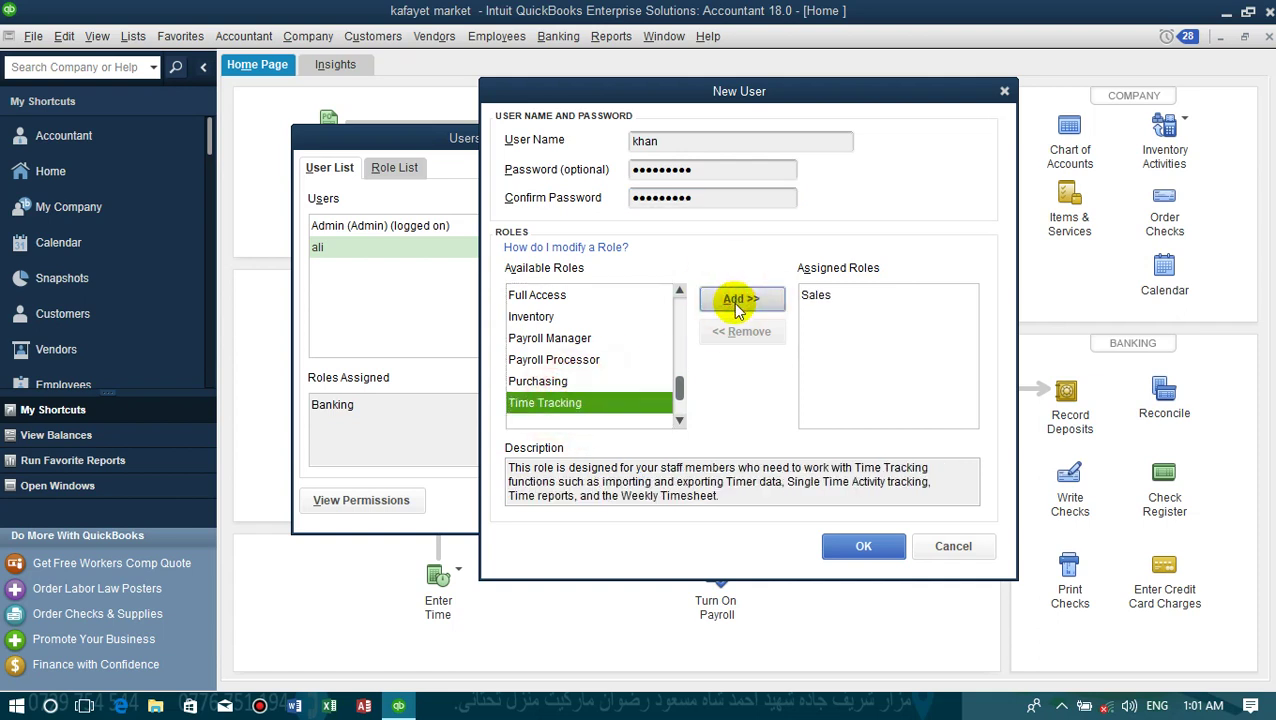
{"action": "left_click_drag", "start_coordinate": [681, 386], "coordinate": [678, 360]}
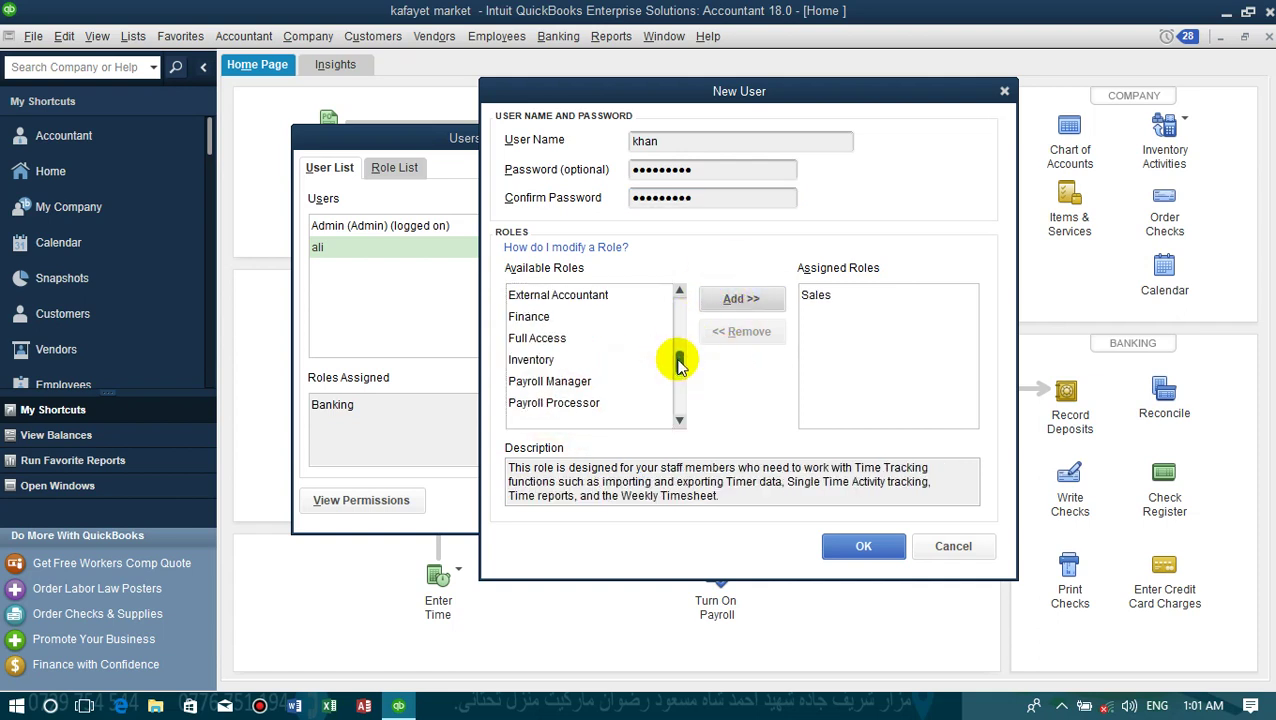
{"action": "left_click", "coordinate": [558, 318]}
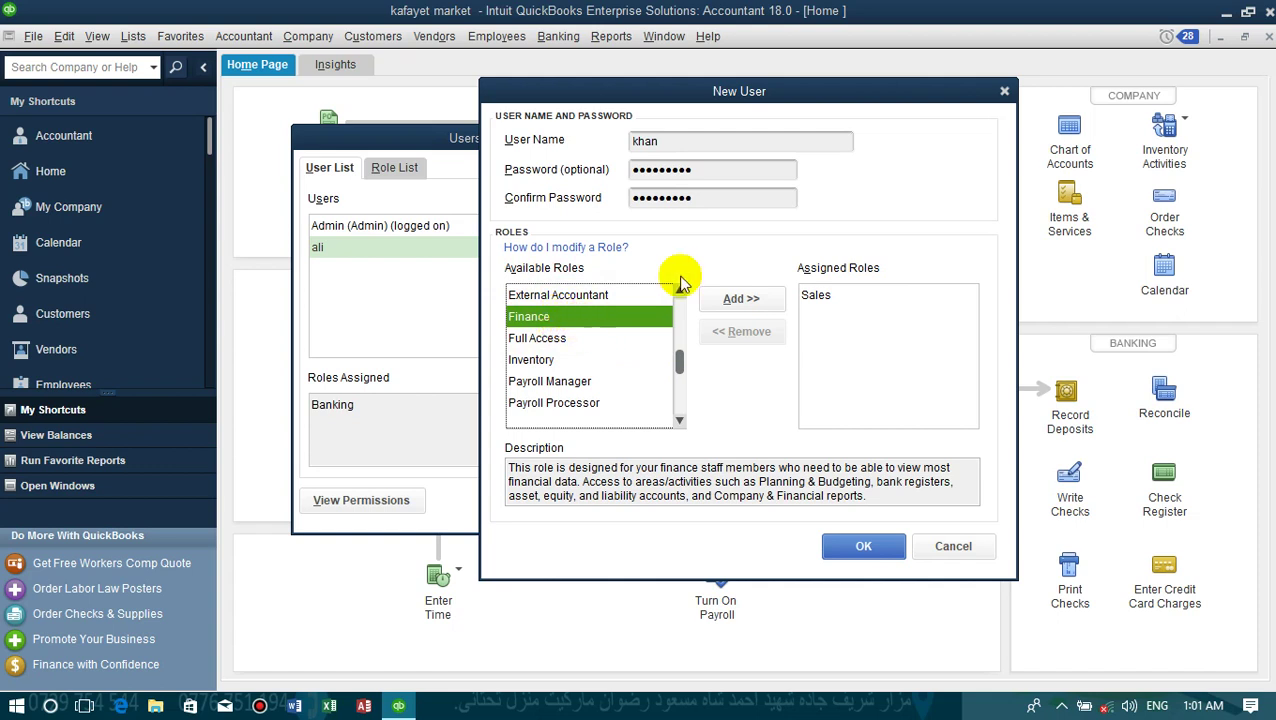
{"action": "left_click", "coordinate": [740, 302]}
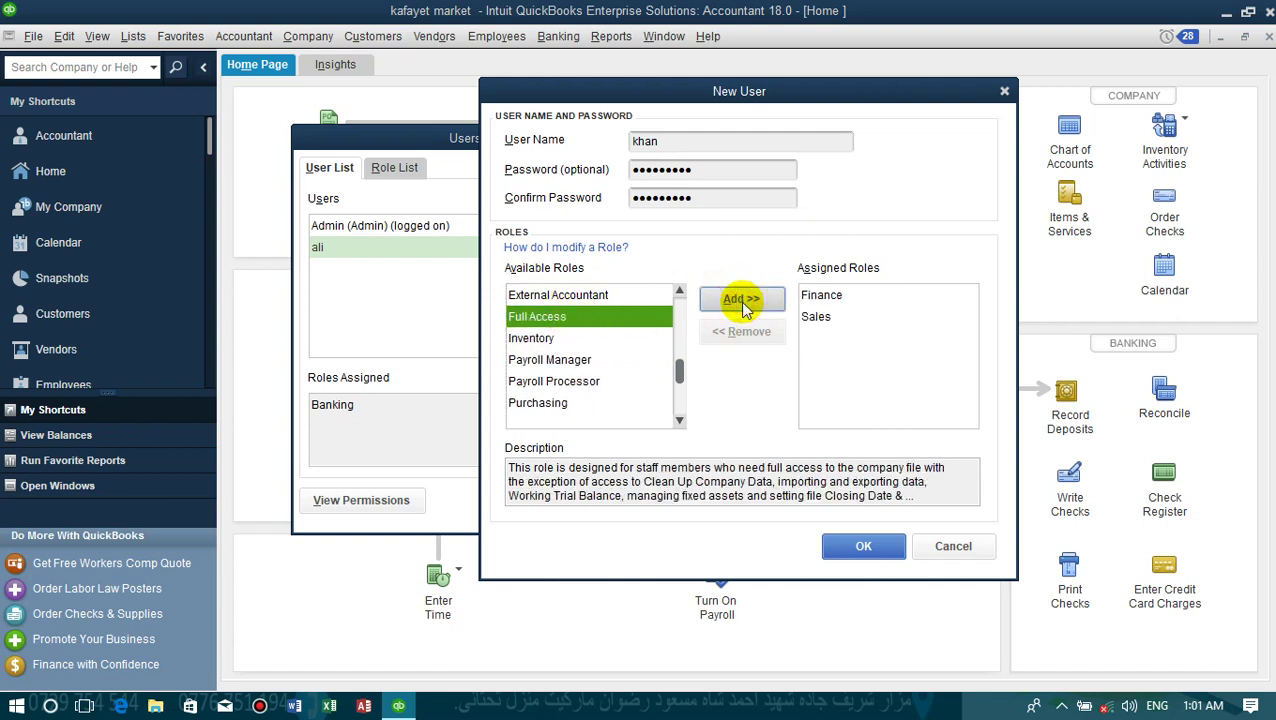
{"action": "left_click", "coordinate": [856, 547]}
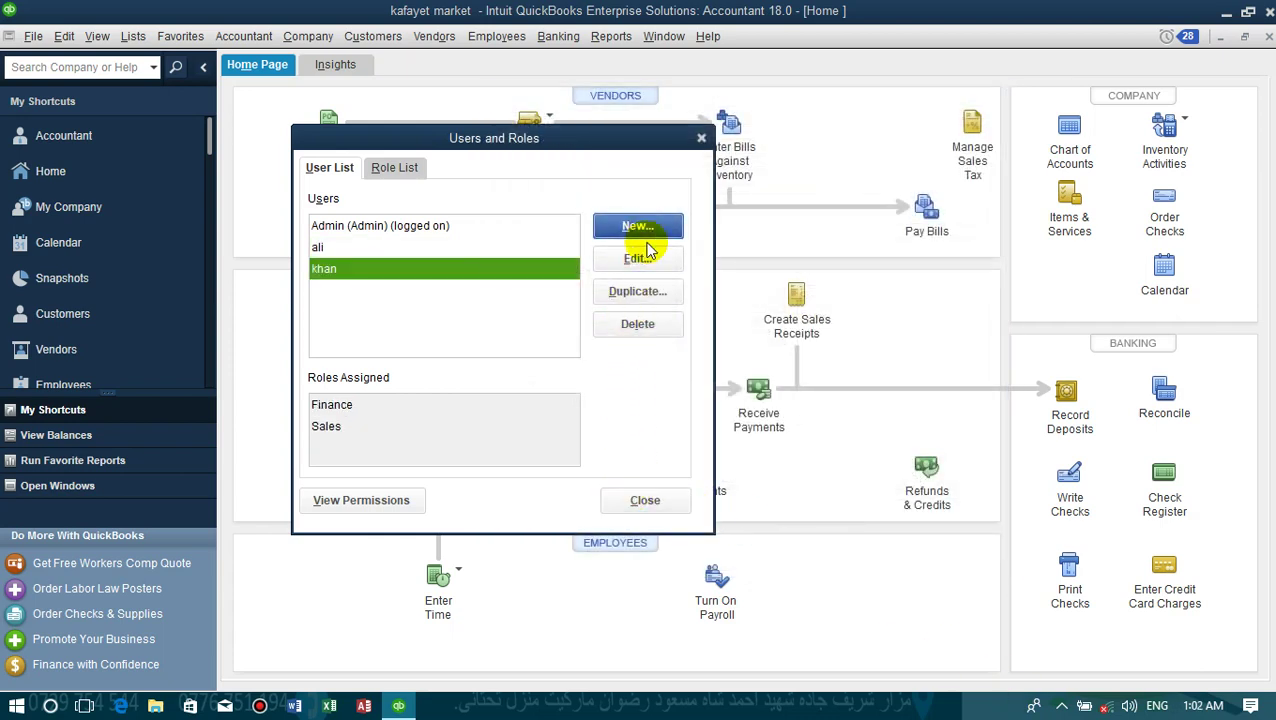
- Close Users and Roles, then open and close a new invoice form to return Home
{"action": "left_click", "coordinate": [702, 139]}
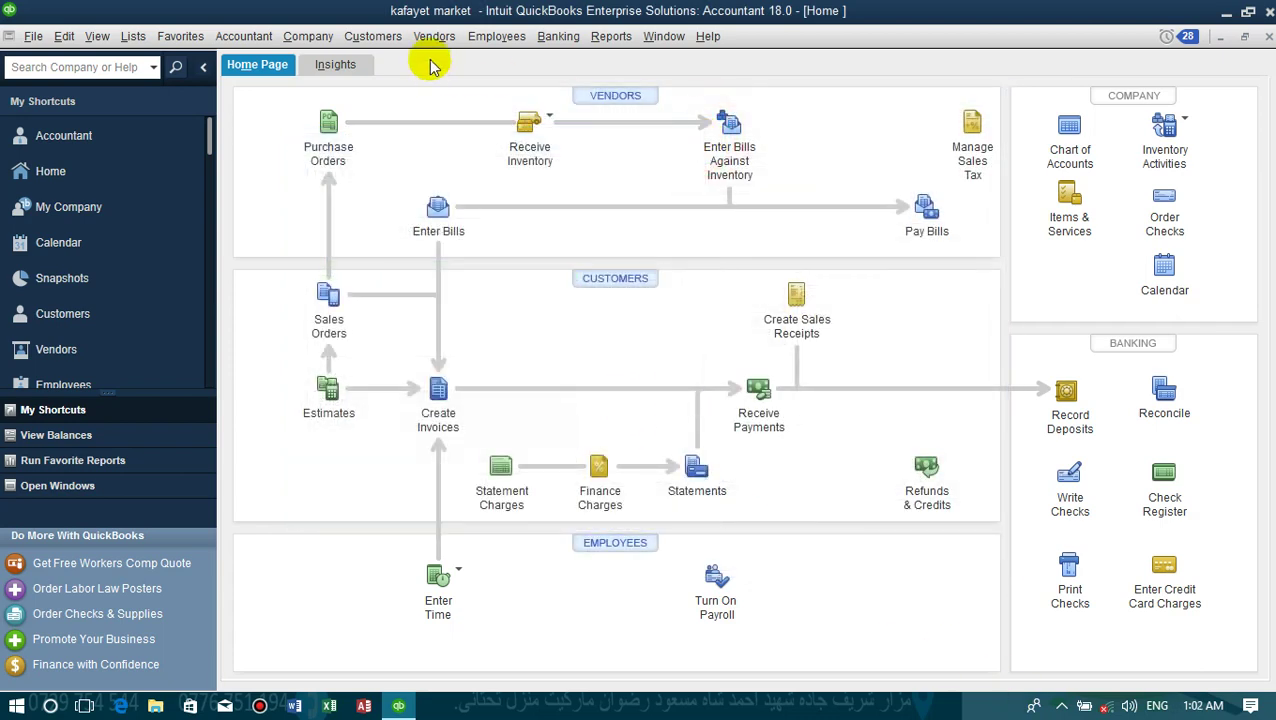
{"action": "left_click", "coordinate": [383, 38]}
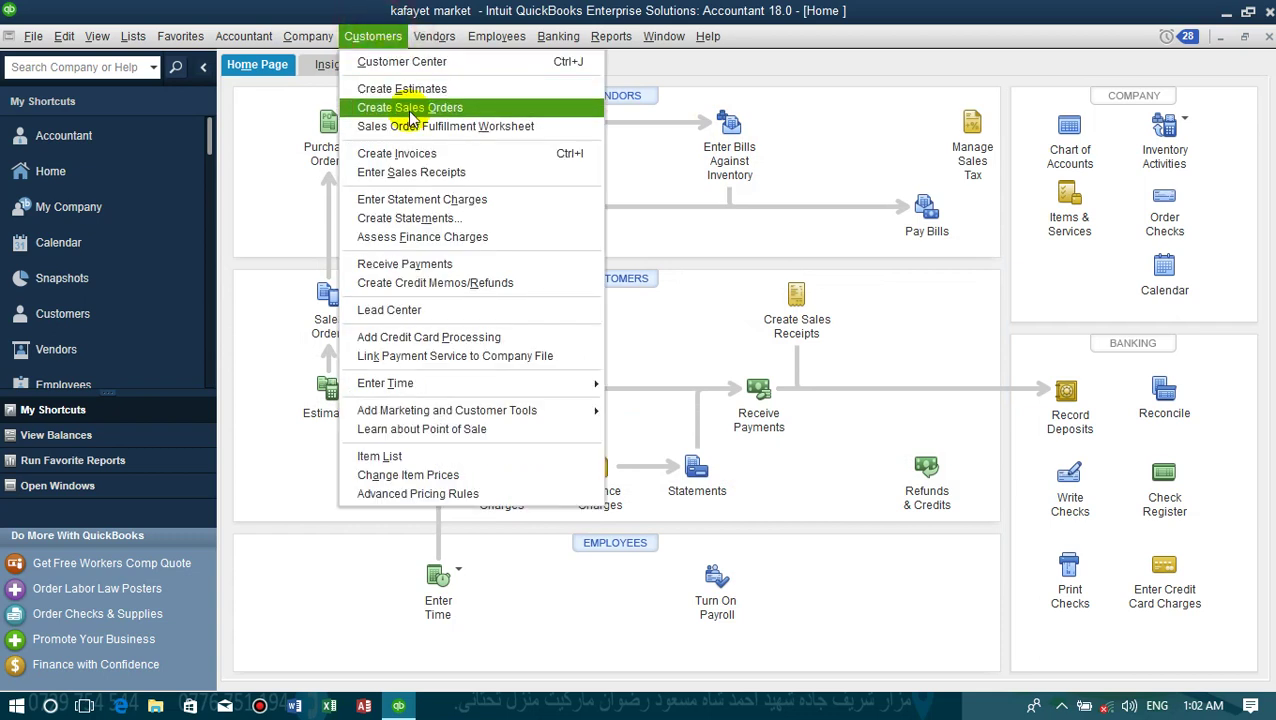
{"action": "left_click", "coordinate": [410, 152]}
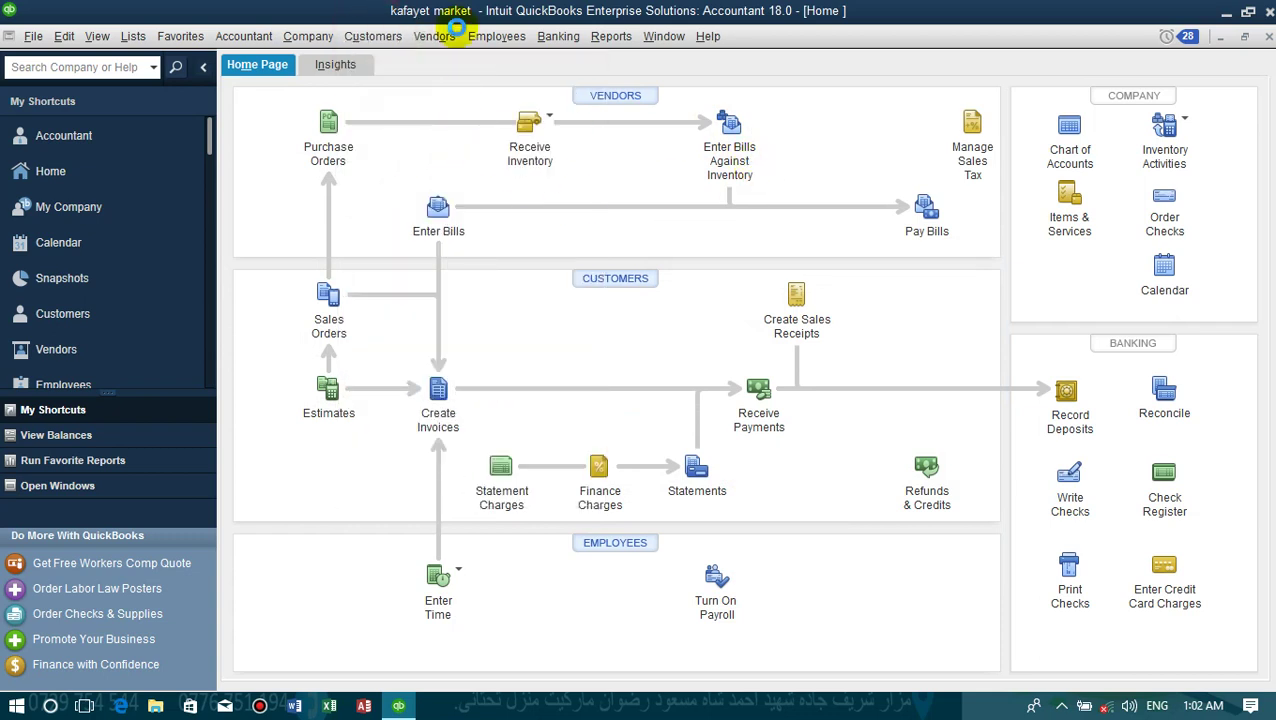
{"action": "key", "text": "ctrl+i"}
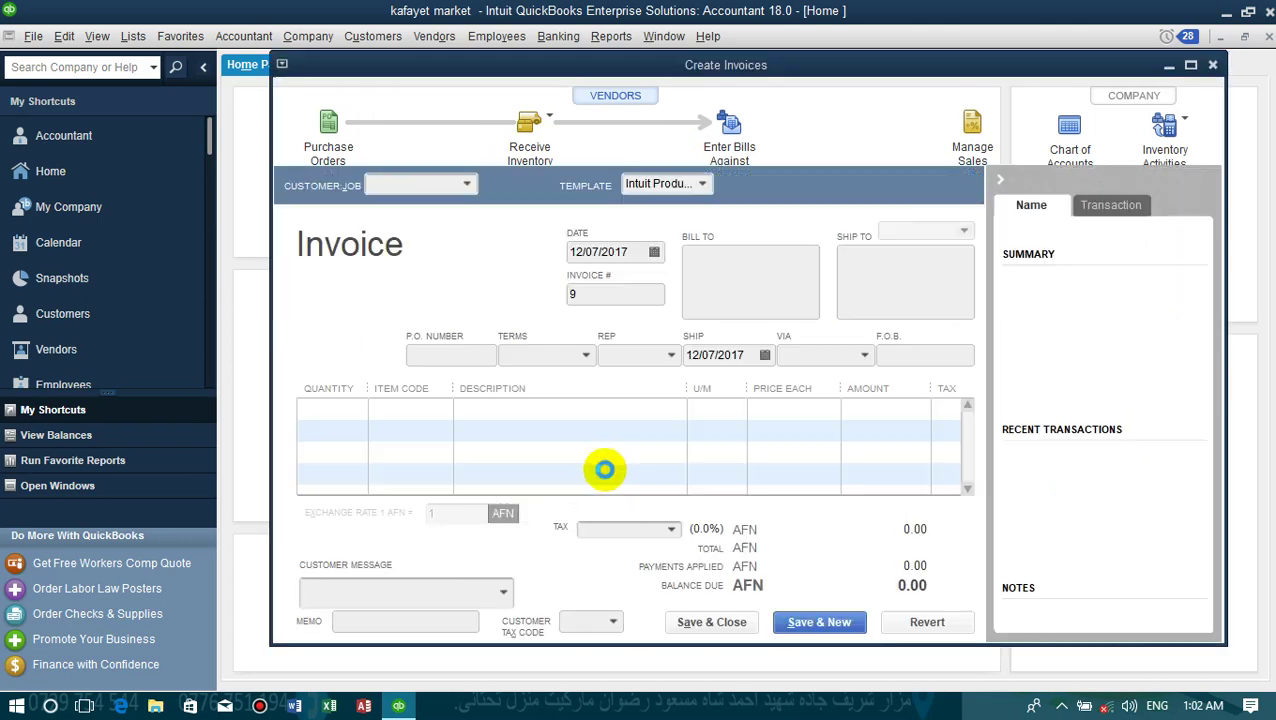
{"action": "left_click", "coordinate": [1269, 36]}
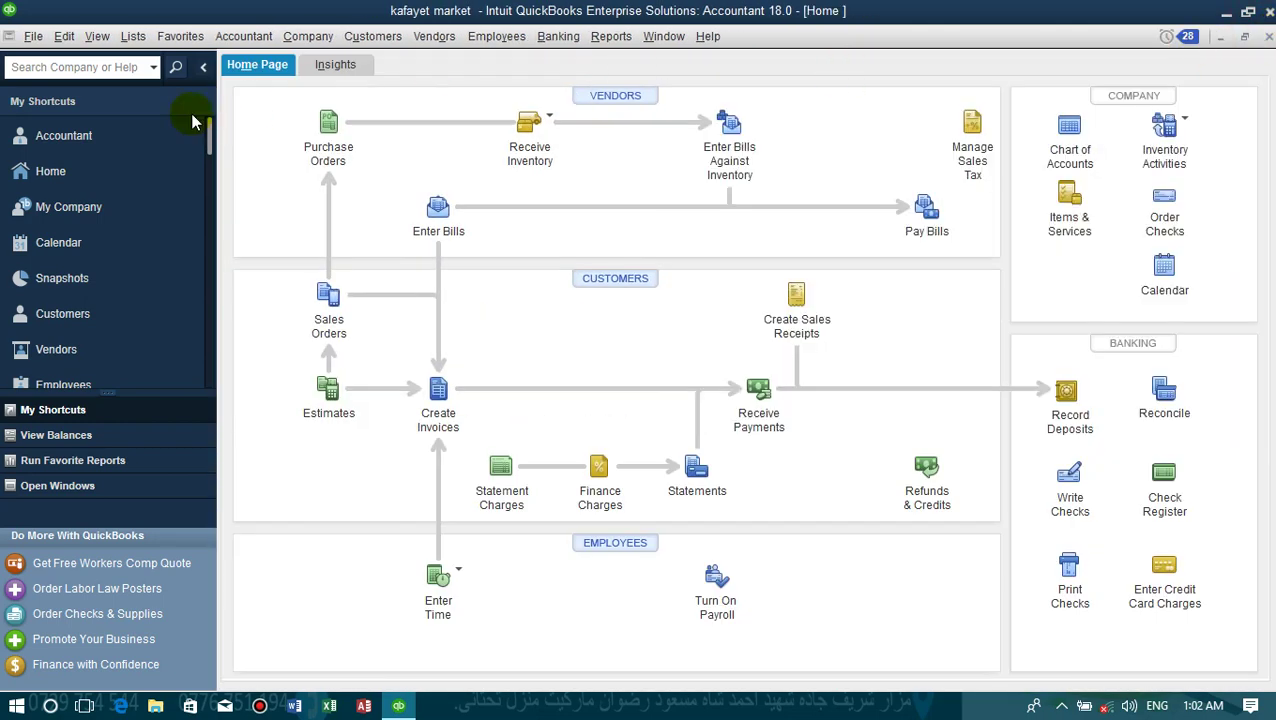
- Log off, reopen kafayet market.QBW, and sign in as the Banking-role user with its password
{"action": "left_click", "coordinate": [38, 37]}
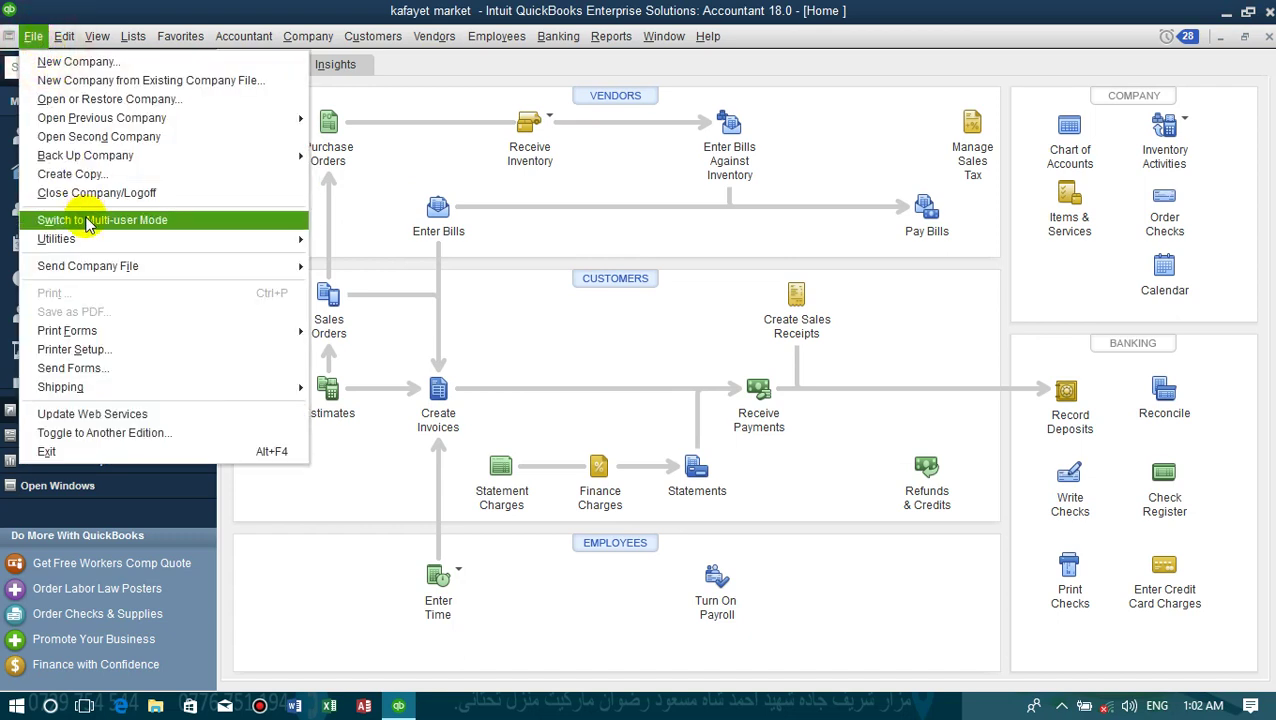
{"action": "left_click", "coordinate": [64, 194]}
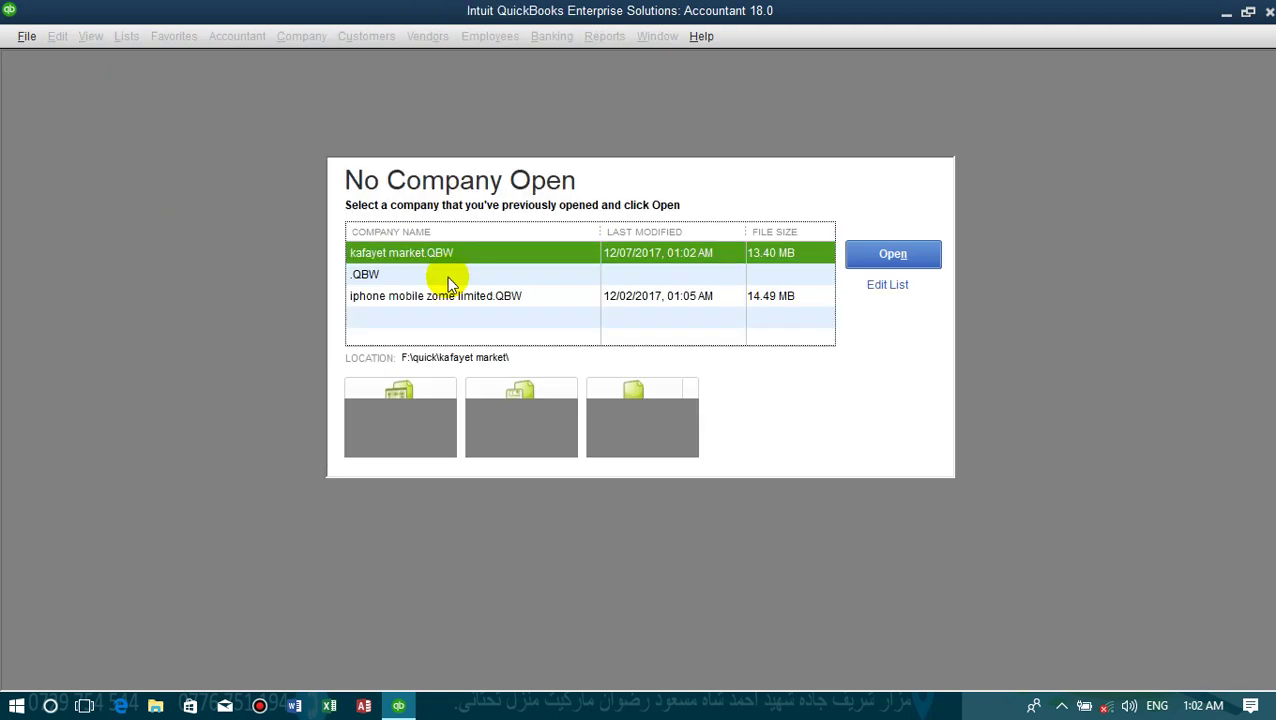
{"action": "left_click", "coordinate": [912, 256]}
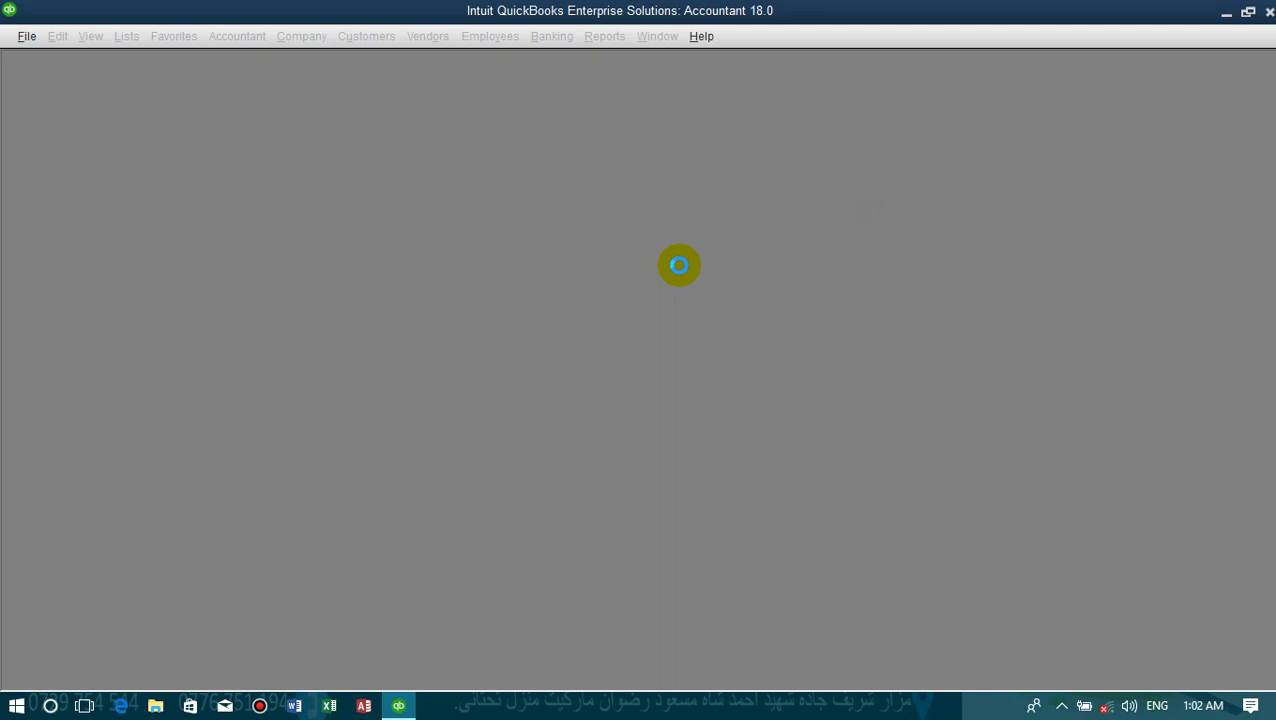
{"action": "left_click", "coordinate": [645, 283]}
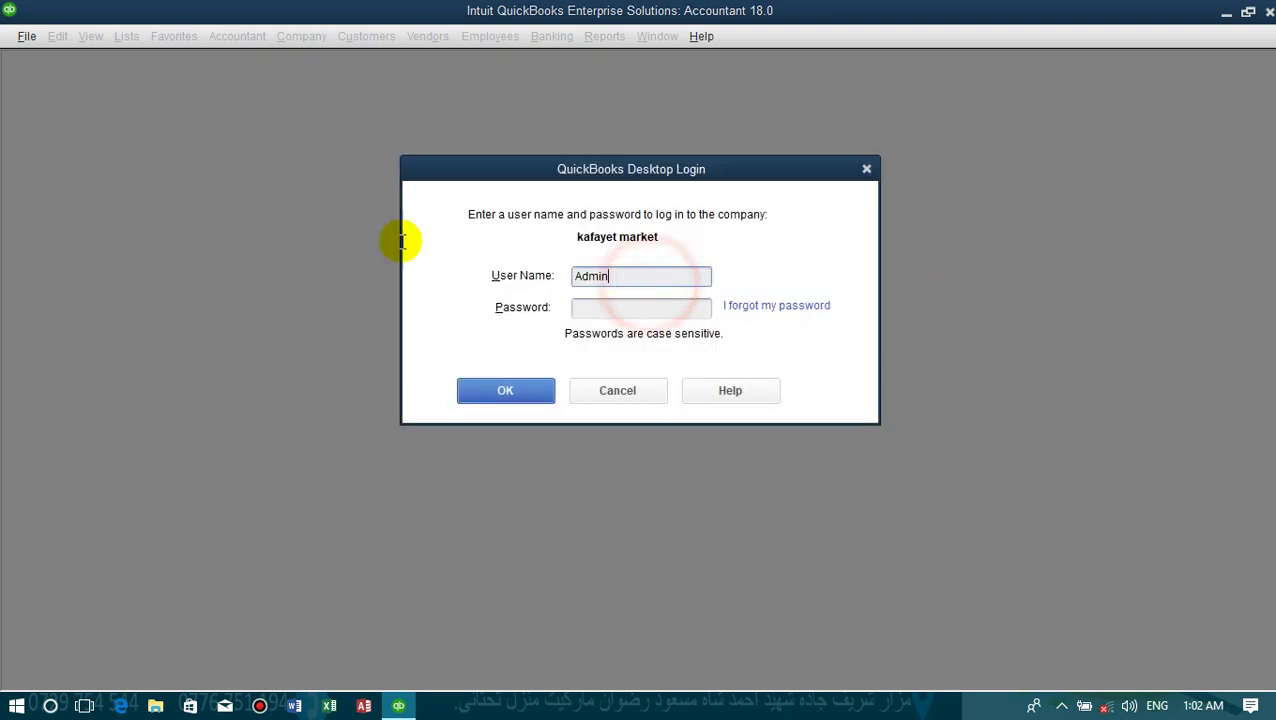
{"action": "key", "text": "shift+Home"}
{"action": "type", "text": "a"}
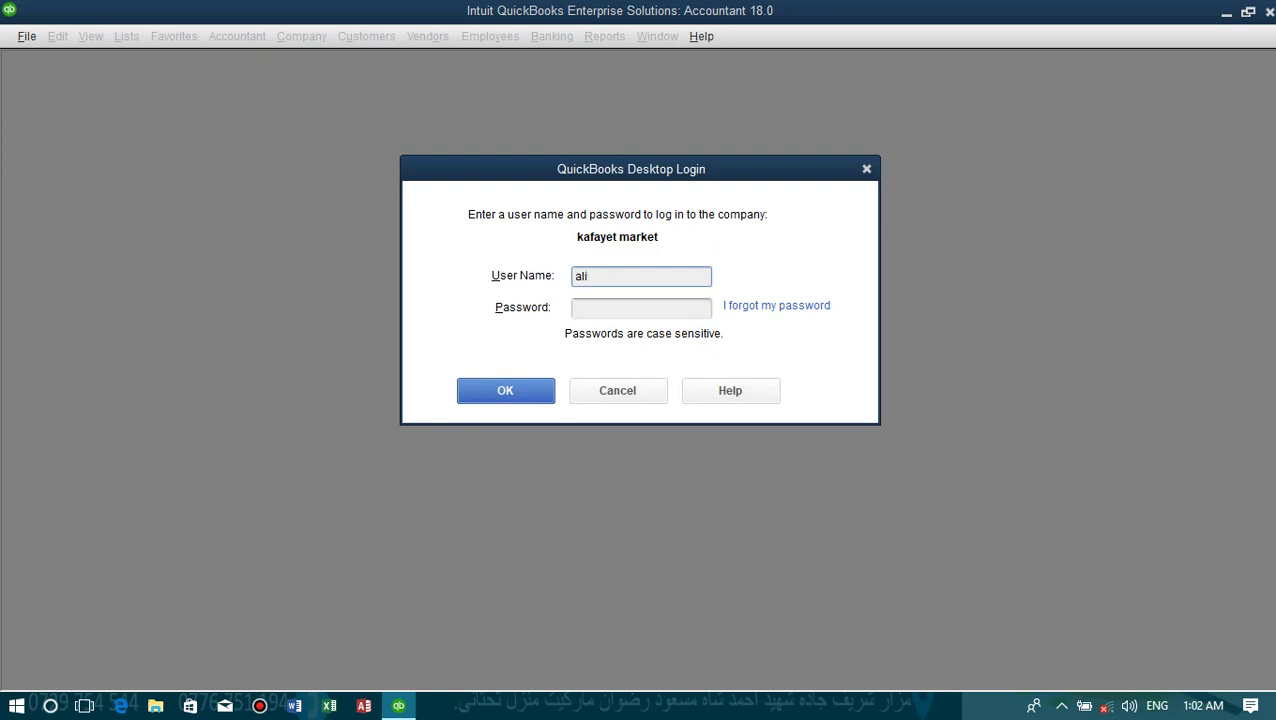
{"action": "type", "text": "1"}
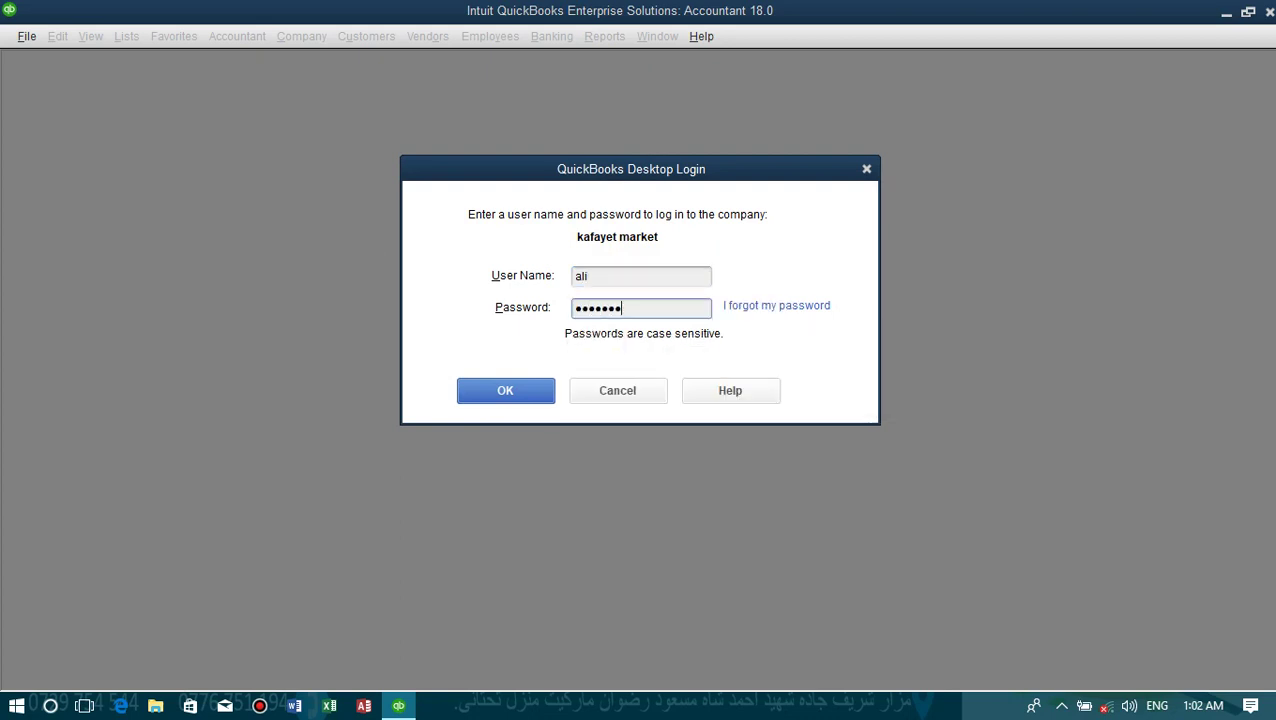
{"action": "key", "text": "Return"}
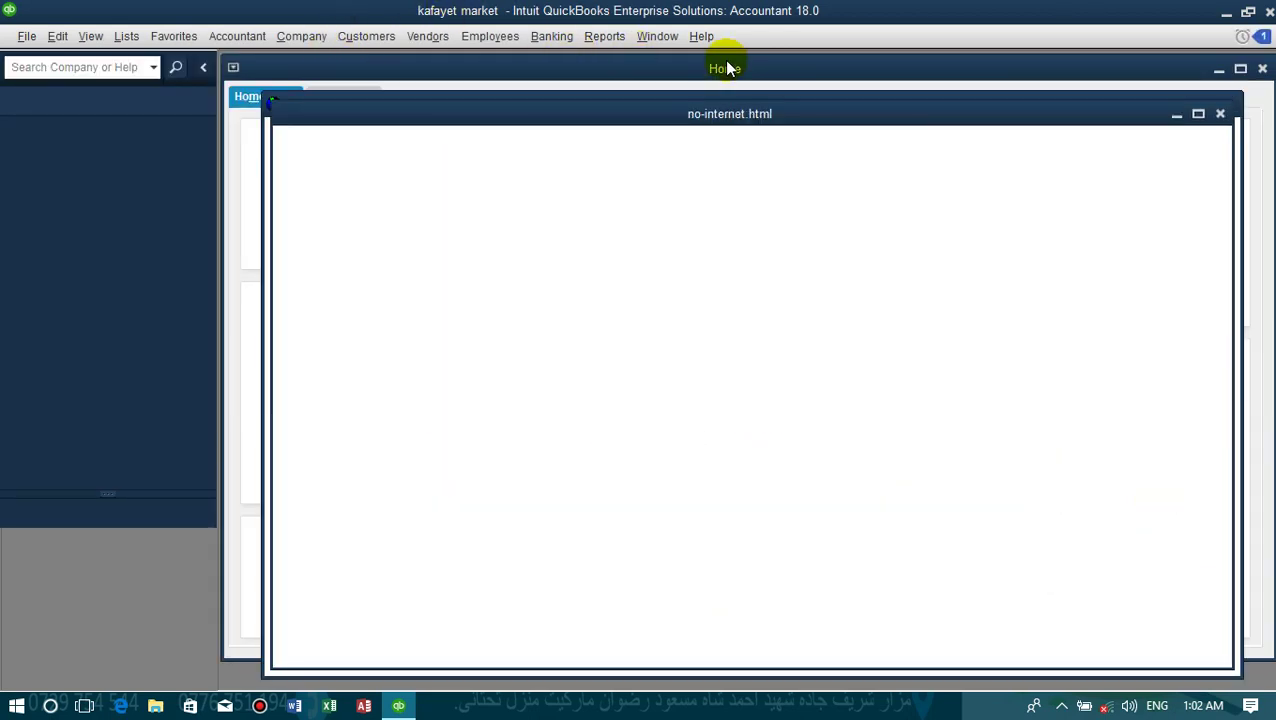
- Close the feature tour and Accountant Center windows and maximize the Home page
{"action": "left_click", "coordinate": [1220, 113]}
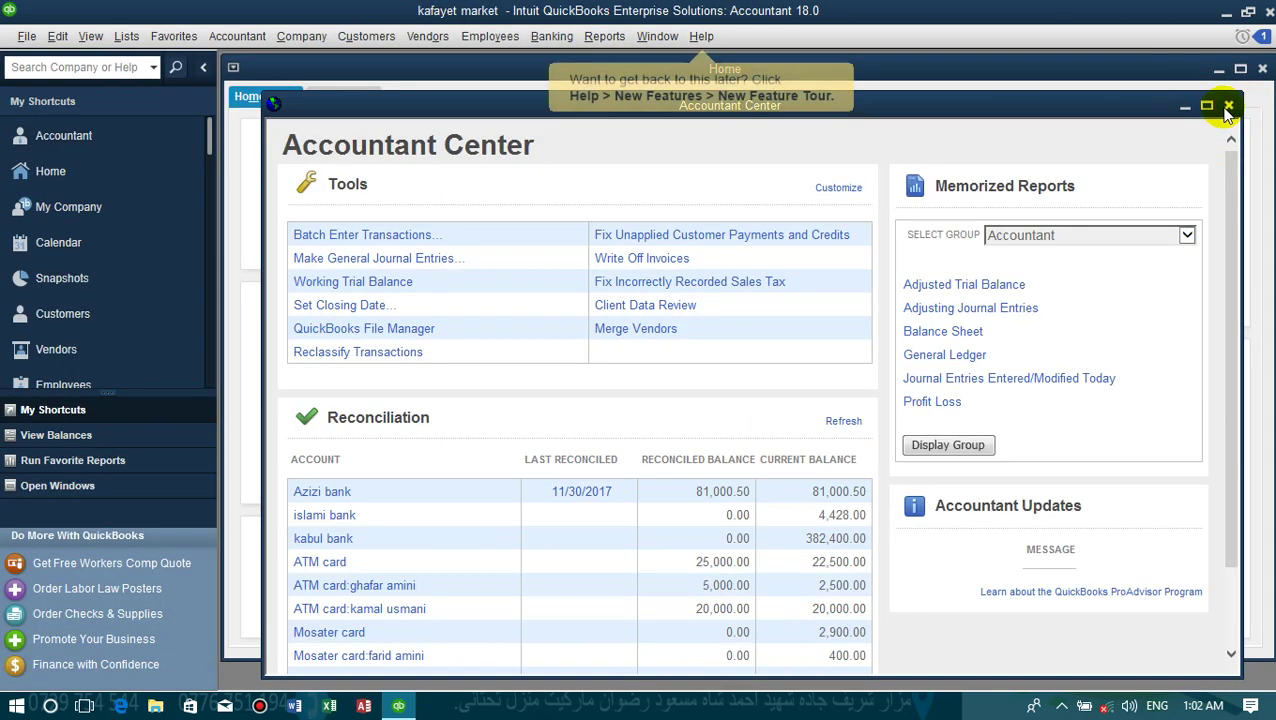
{"action": "left_click", "coordinate": [1224, 108]}
{"action": "double_click", "coordinate": [972, 68]}
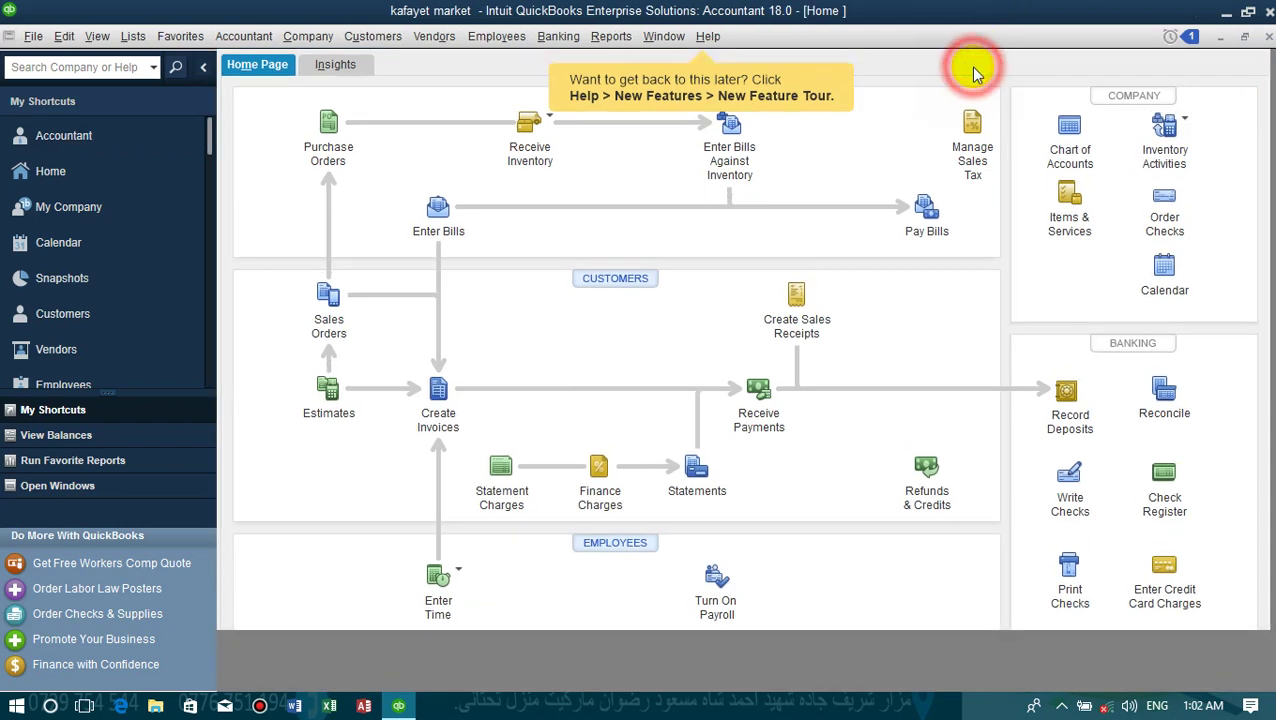
- Open Write Checks, confirm Create Sales Orders is denied, then close Write Checks
{"action": "left_click", "coordinate": [558, 37]}
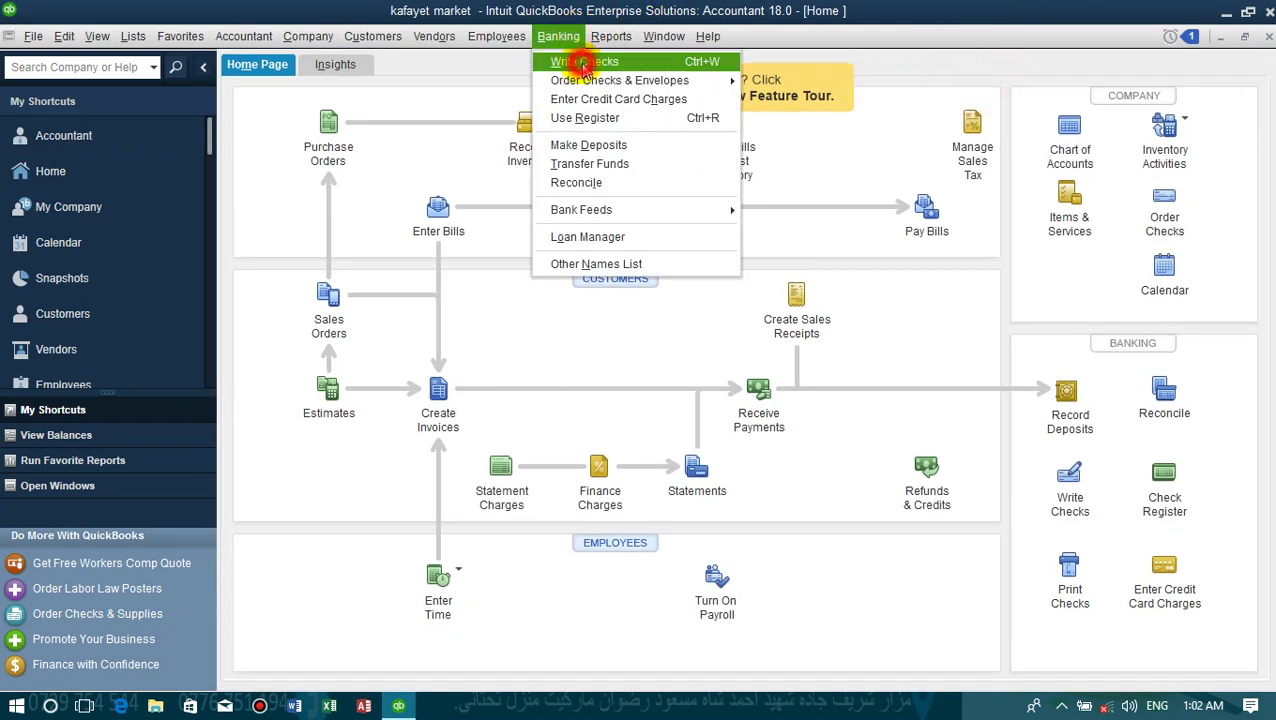
{"action": "left_click", "coordinate": [581, 60]}
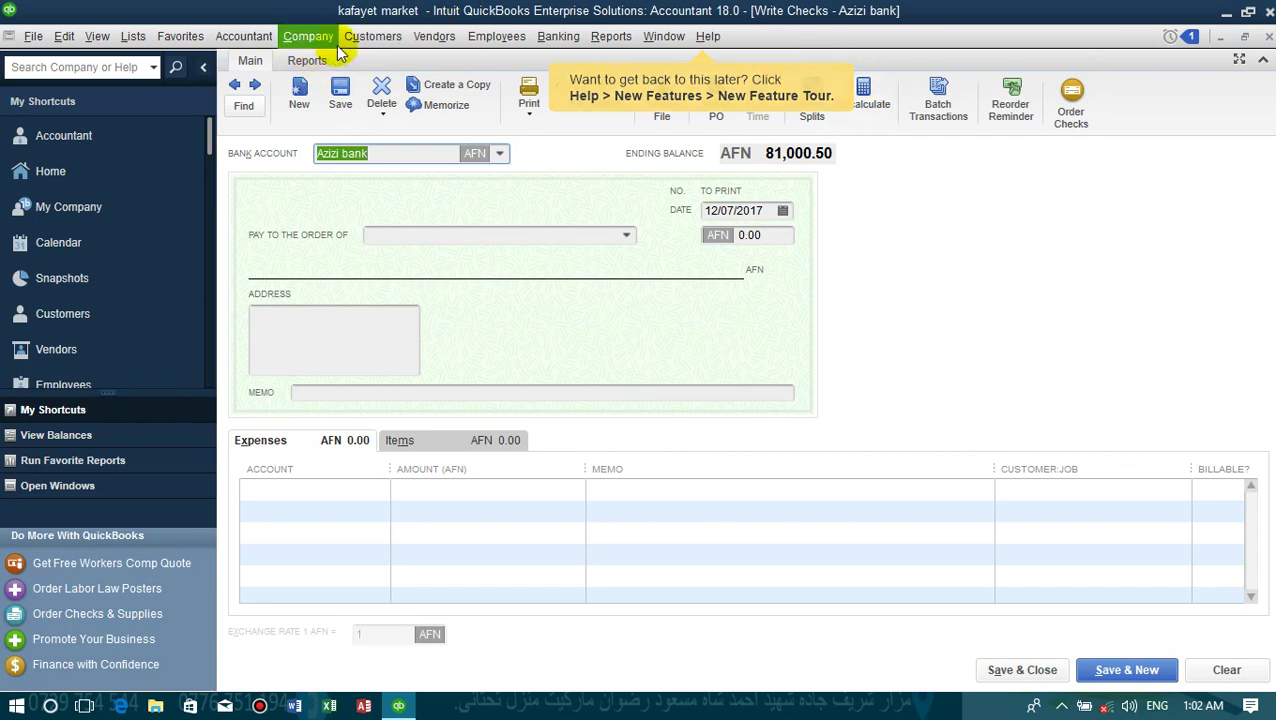
{"action": "left_click", "coordinate": [372, 37]}
{"action": "left_click", "coordinate": [395, 107]}
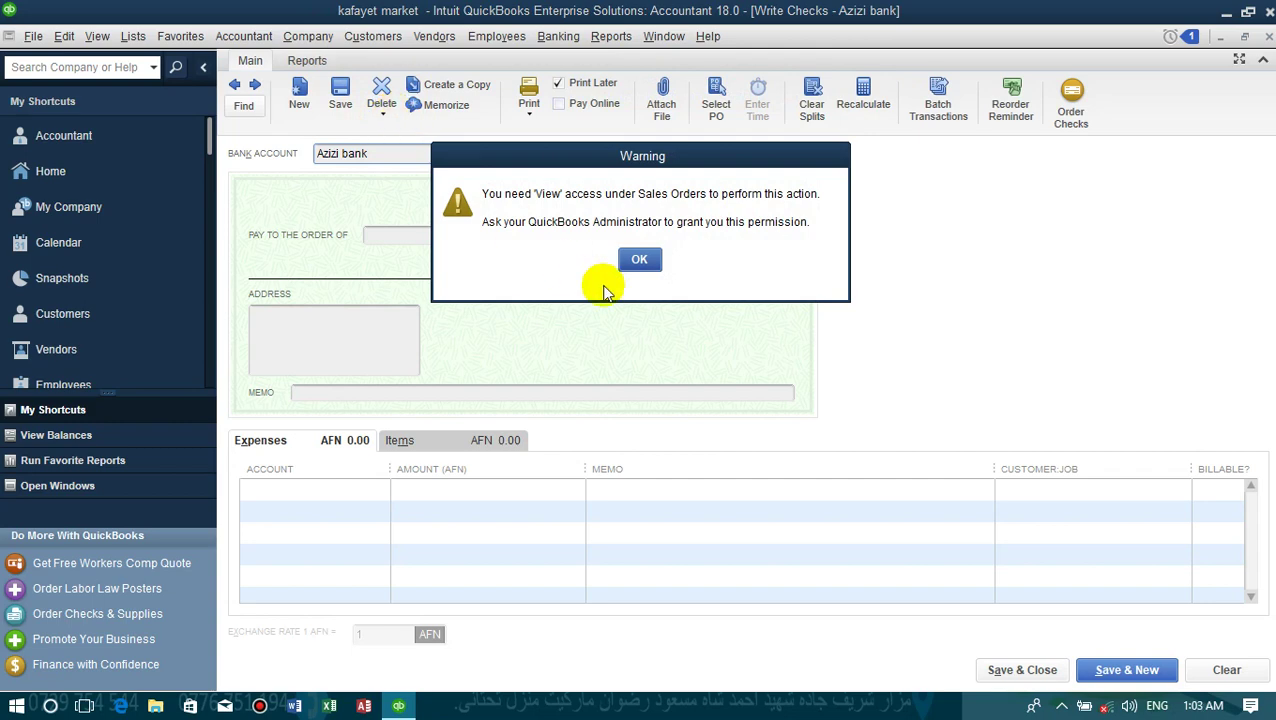
{"action": "left_click", "coordinate": [638, 260]}
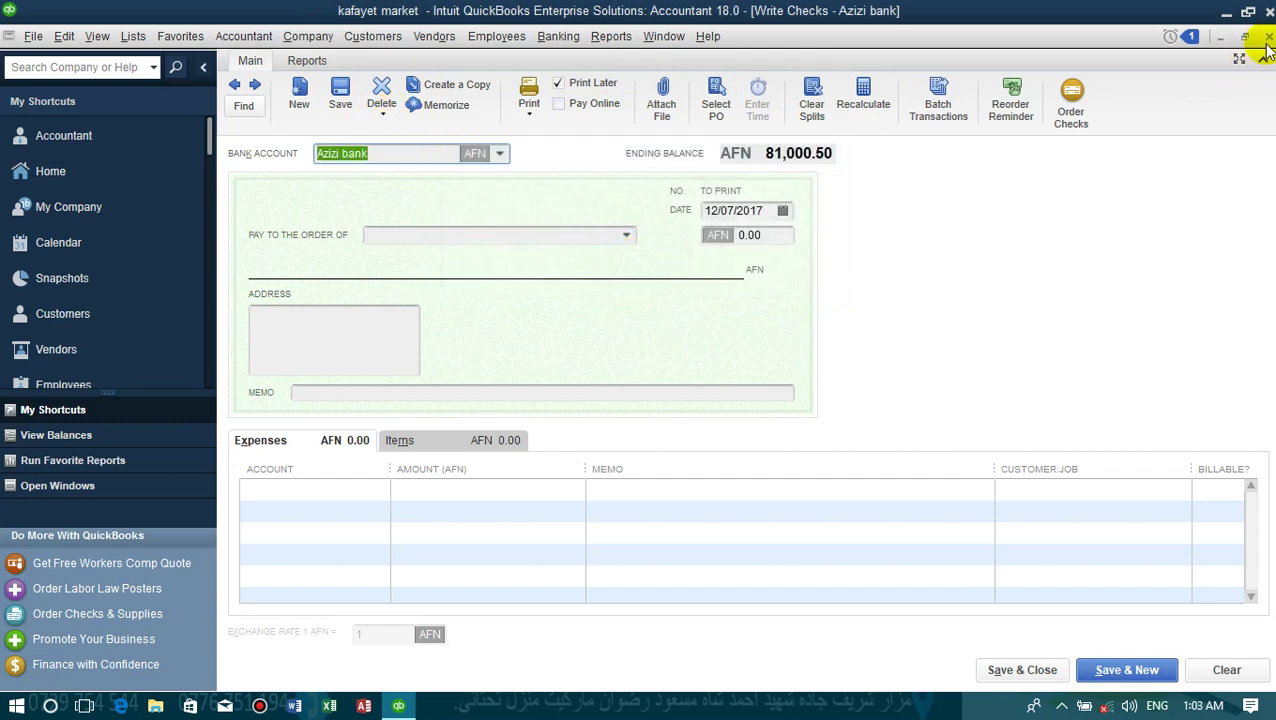
{"action": "left_click", "coordinate": [1267, 40]}
- Open the Vendor Center and start a new vendor record
{"action": "left_click", "coordinate": [558, 36]}
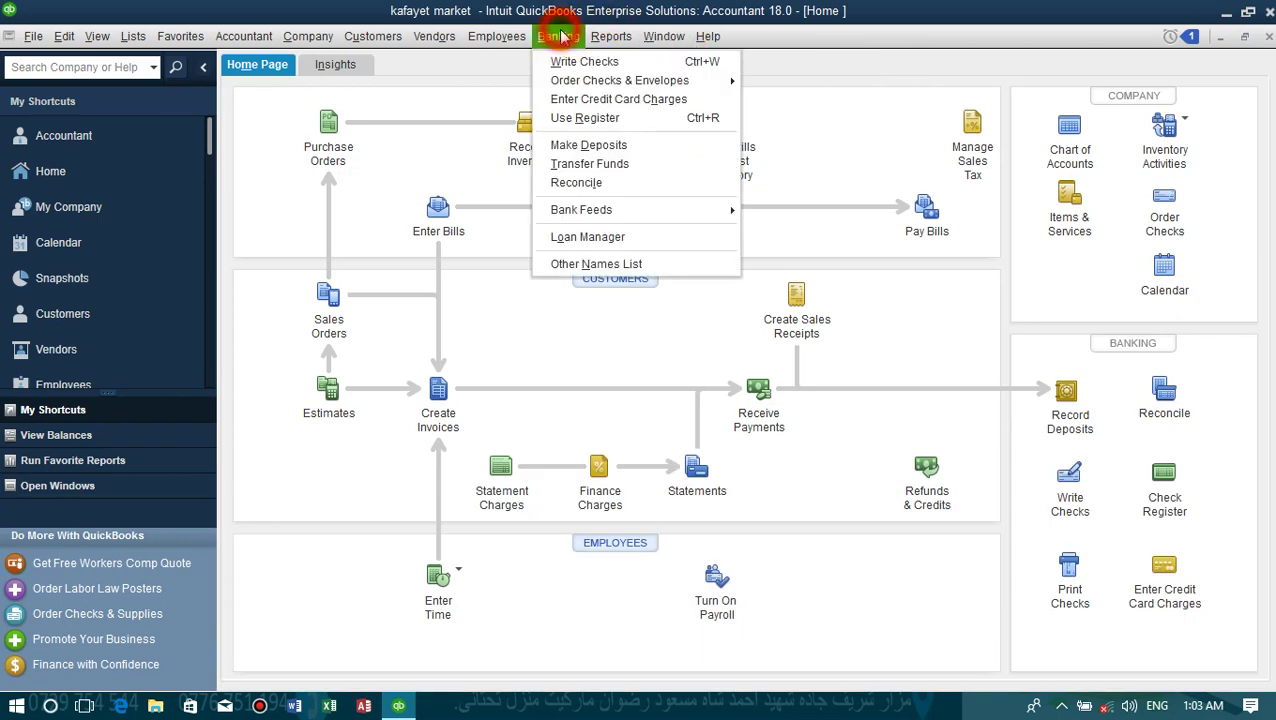
{"action": "mouse_move", "coordinate": [432, 37]}
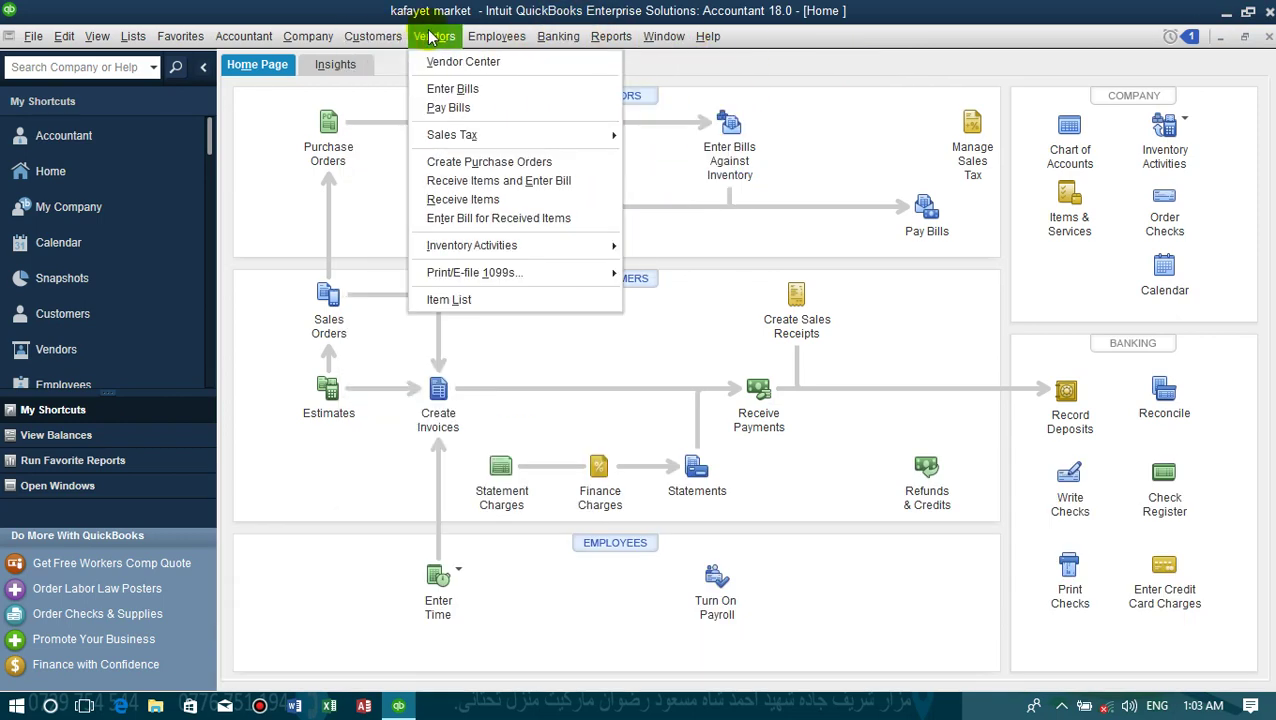
{"action": "left_click", "coordinate": [437, 62]}
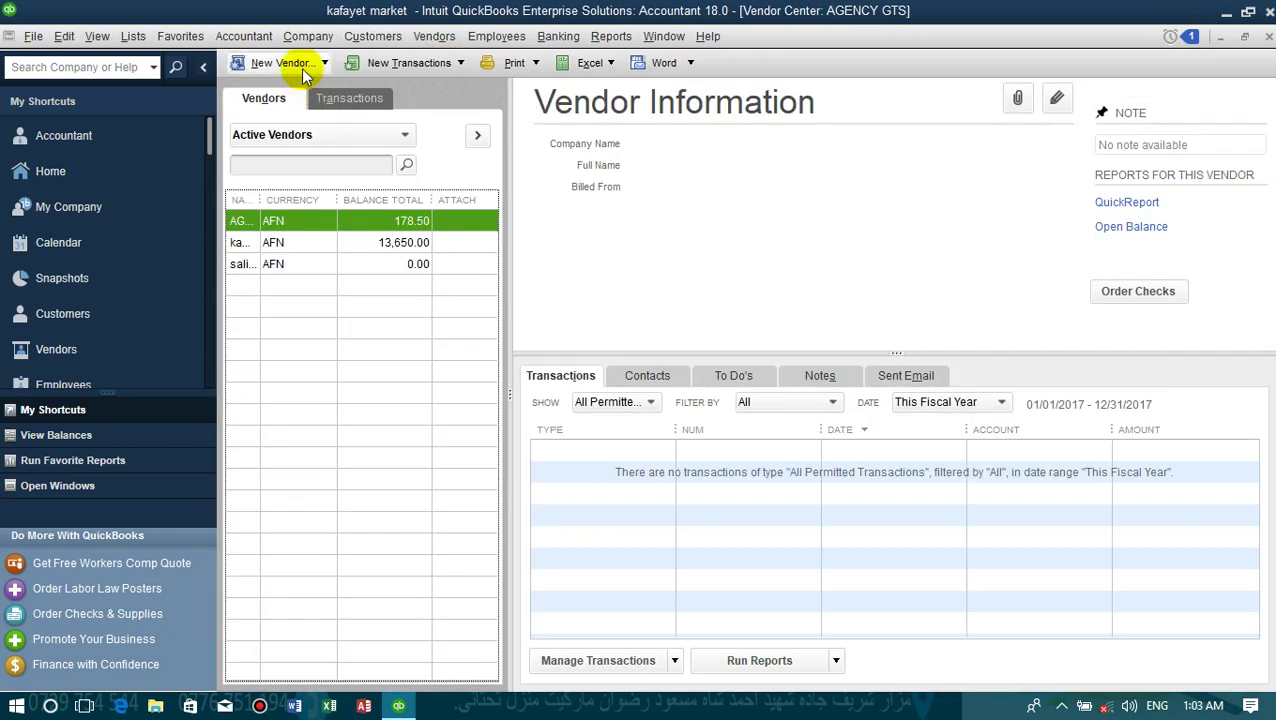
{"action": "left_click", "coordinate": [283, 63]}
{"action": "left_click", "coordinate": [290, 79]}
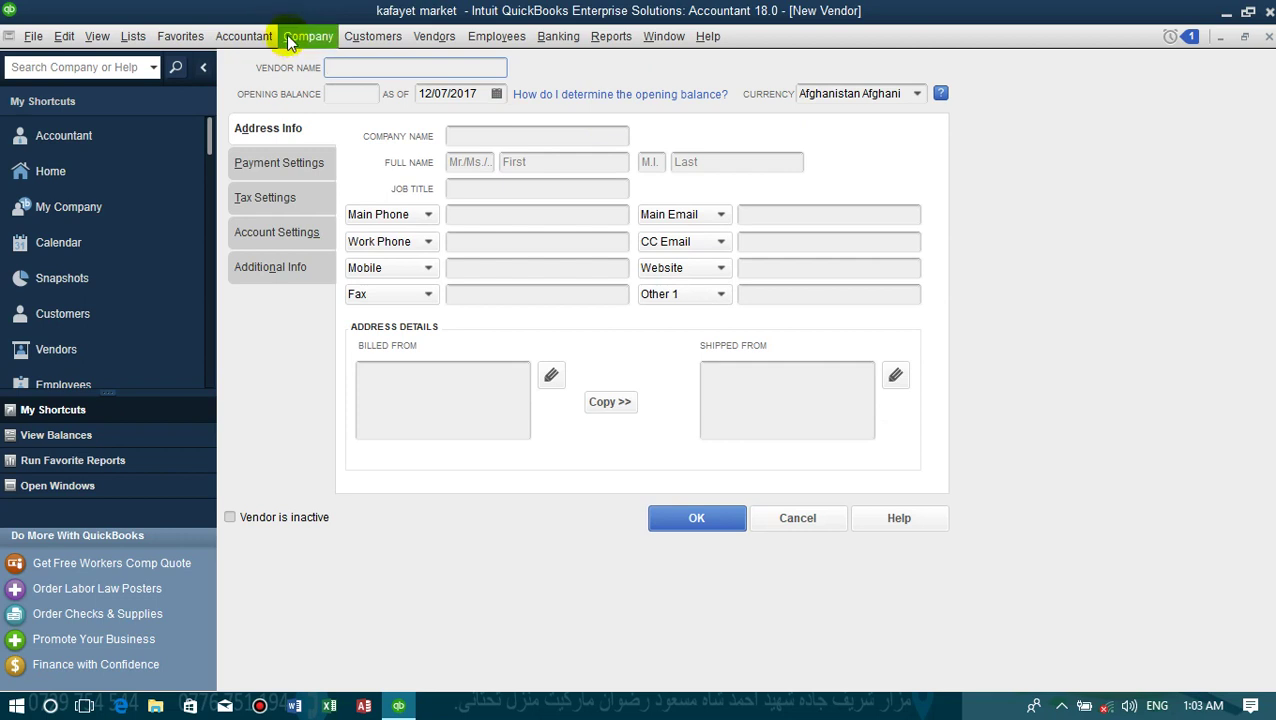
- Confirm Create Sales Orders is still denied, then close the New Vendor form
{"action": "left_click", "coordinate": [286, 35]}
{"action": "mouse_move", "coordinate": [362, 34]}
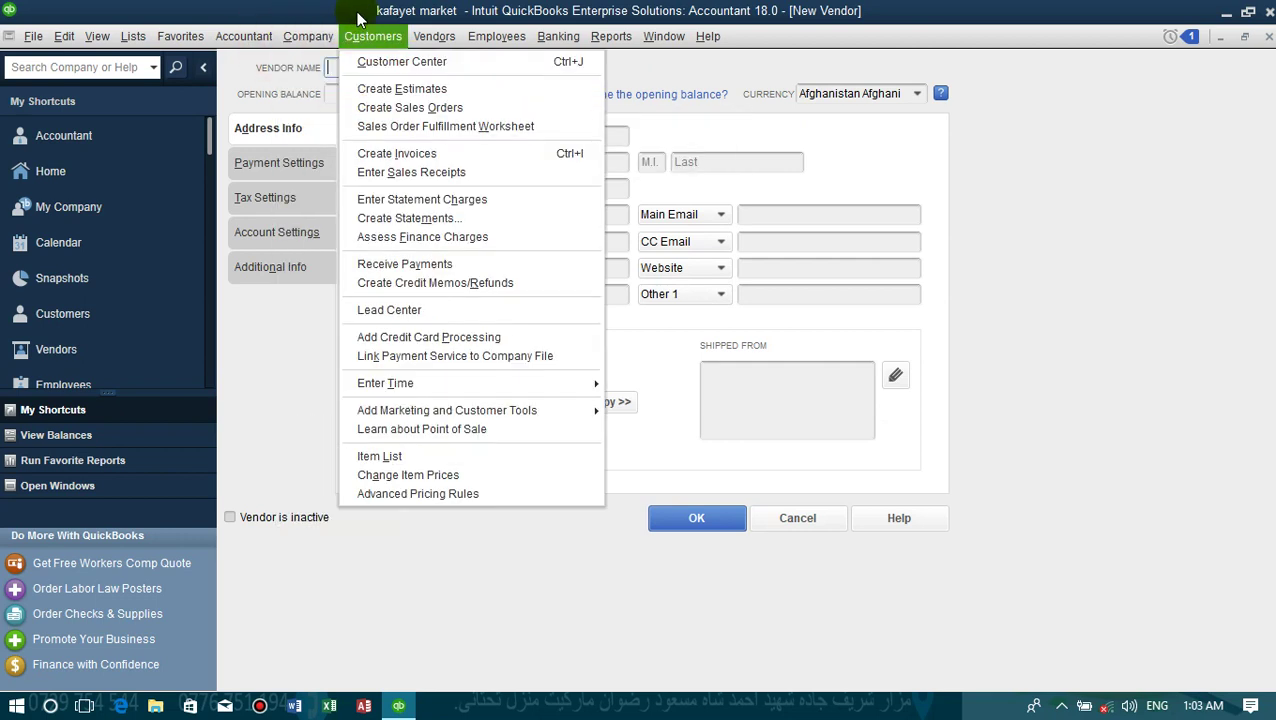
{"action": "left_click", "coordinate": [389, 110]}
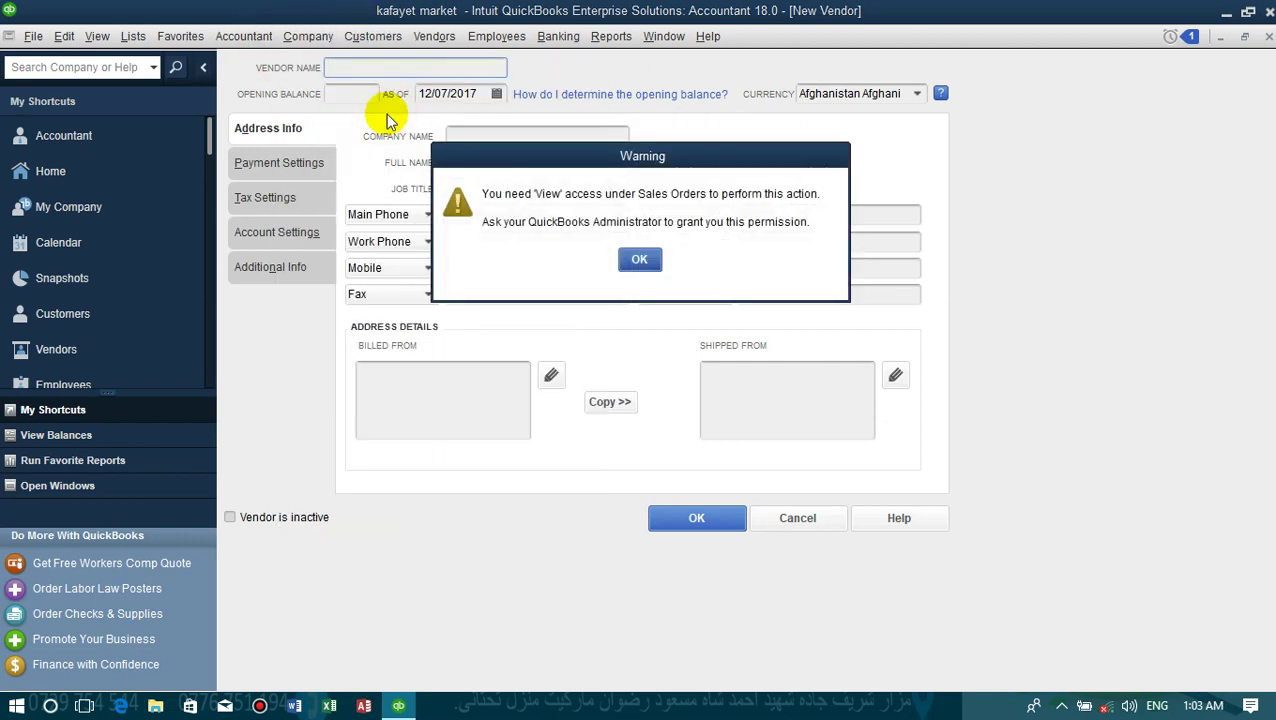
{"action": "left_click", "coordinate": [640, 259]}
{"action": "left_click", "coordinate": [1266, 40]}
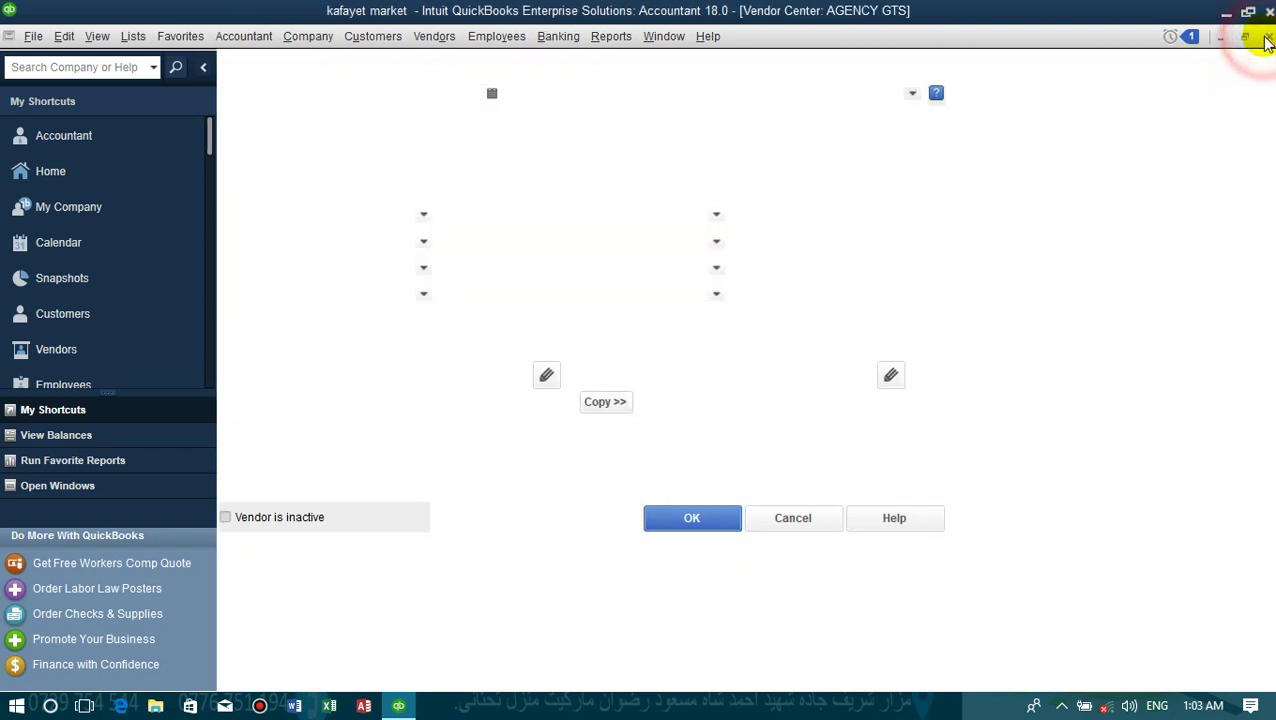
{"action": "left_click", "coordinate": [558, 36]}
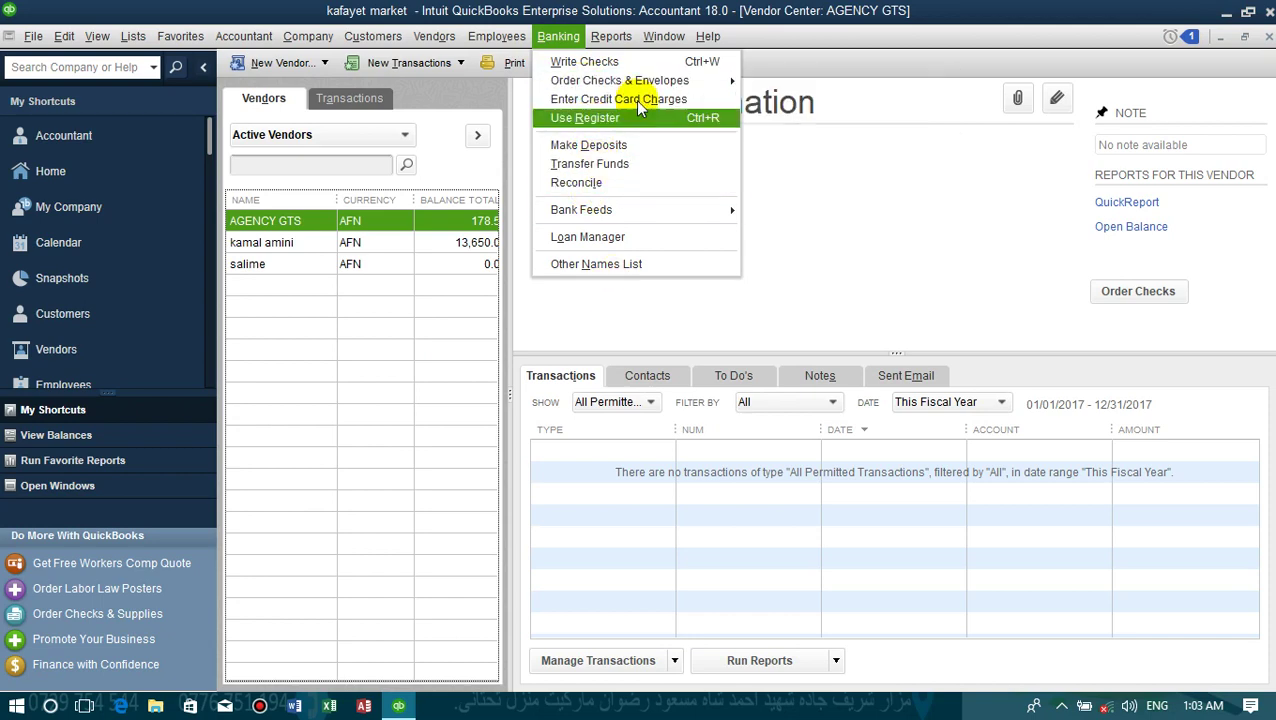
{"action": "left_click", "coordinate": [663, 36]}
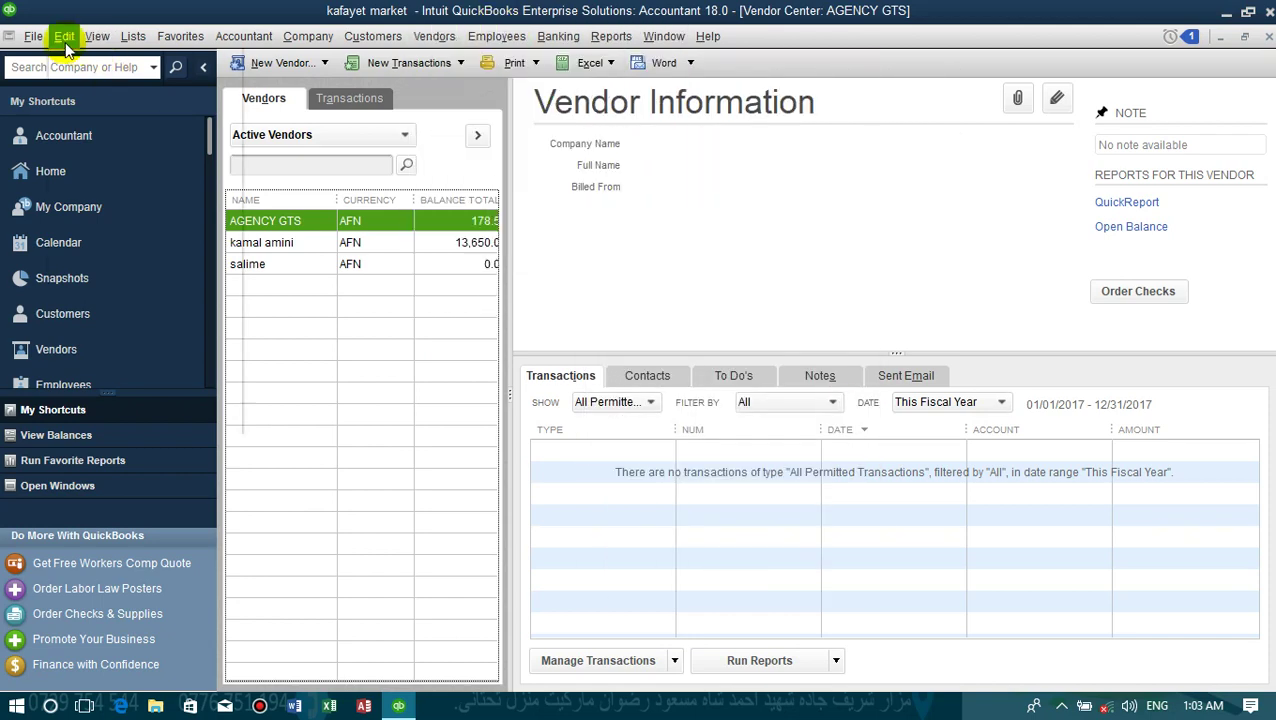
{"action": "left_click", "coordinate": [33, 36]}
- Log off and reopen kafayet market signed in as Admin with the admin password
{"action": "left_click", "coordinate": [73, 198]}
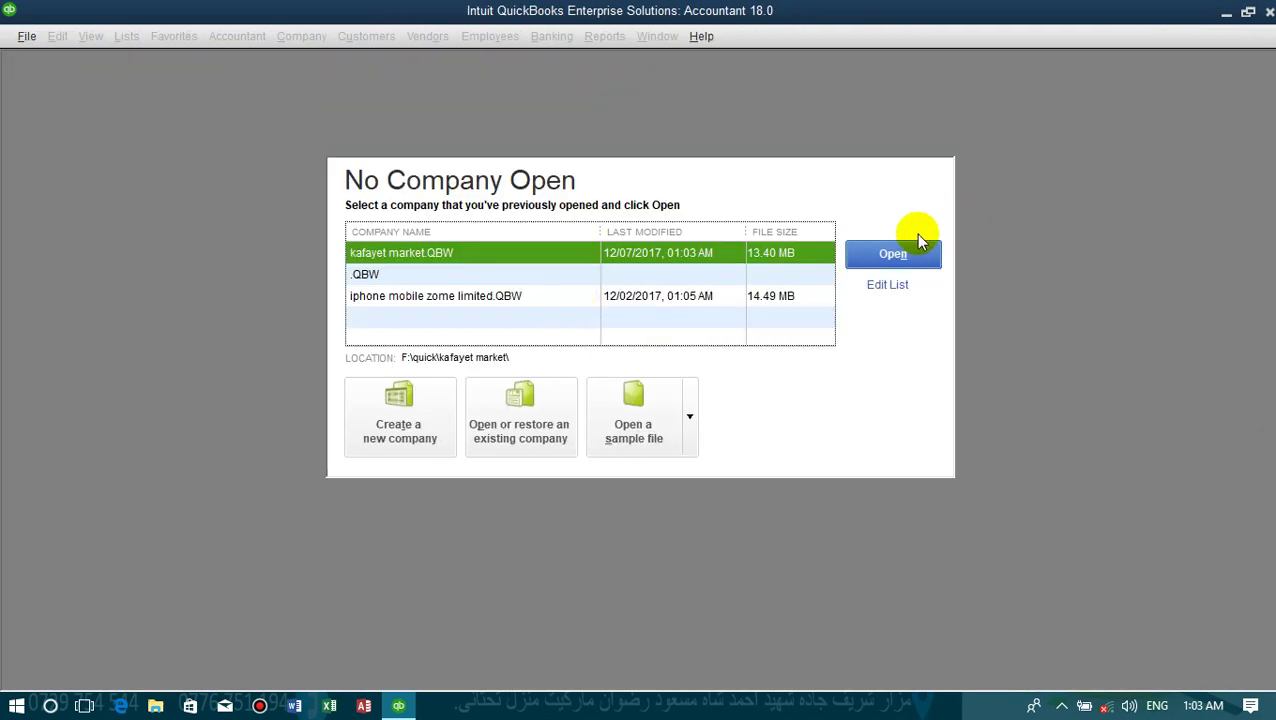
{"action": "left_click", "coordinate": [918, 240]}
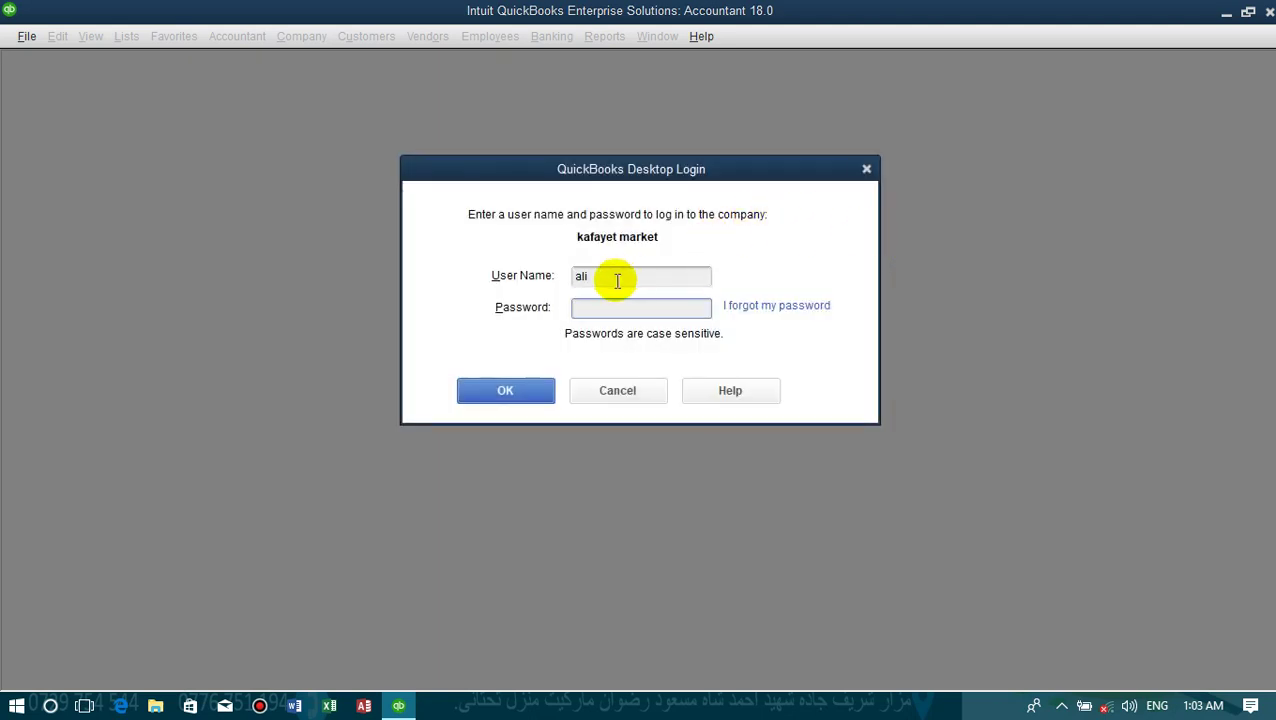
{"action": "double_click", "coordinate": [617, 281]}
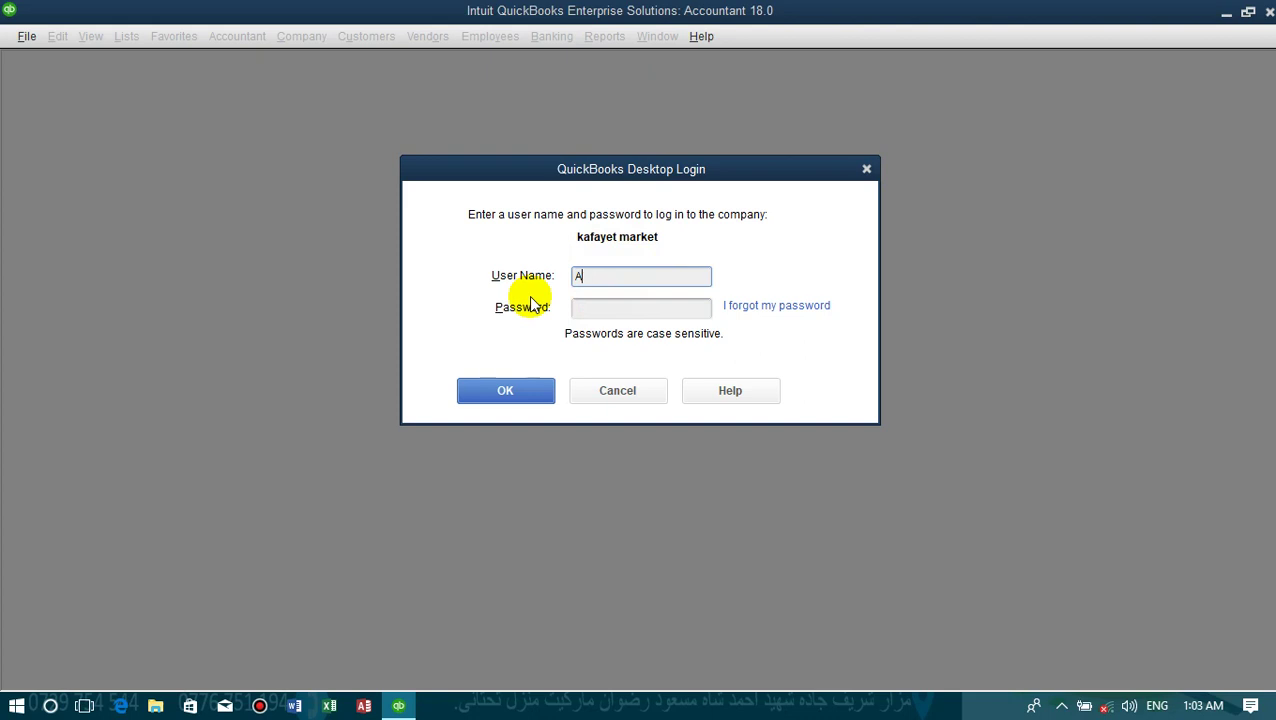
{"action": "type", "text": "Admin"}
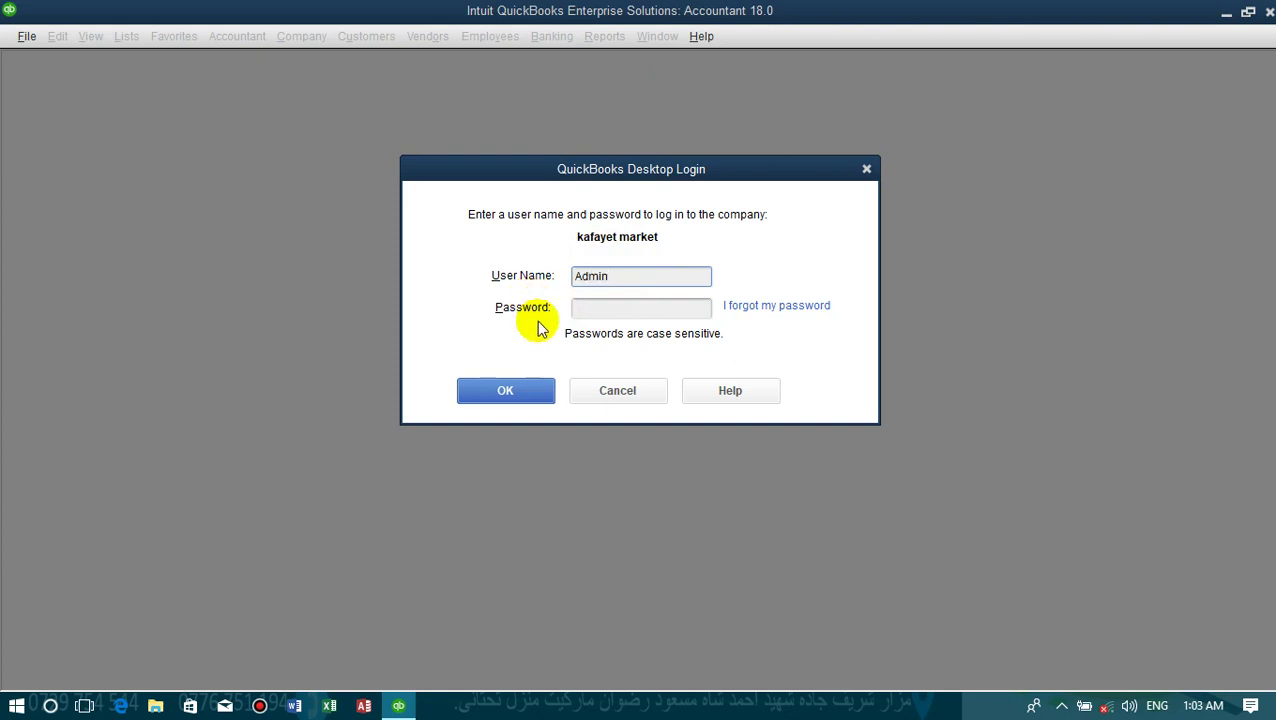
{"action": "left_click", "coordinate": [584, 308]}
{"action": "type", "text": "1"}
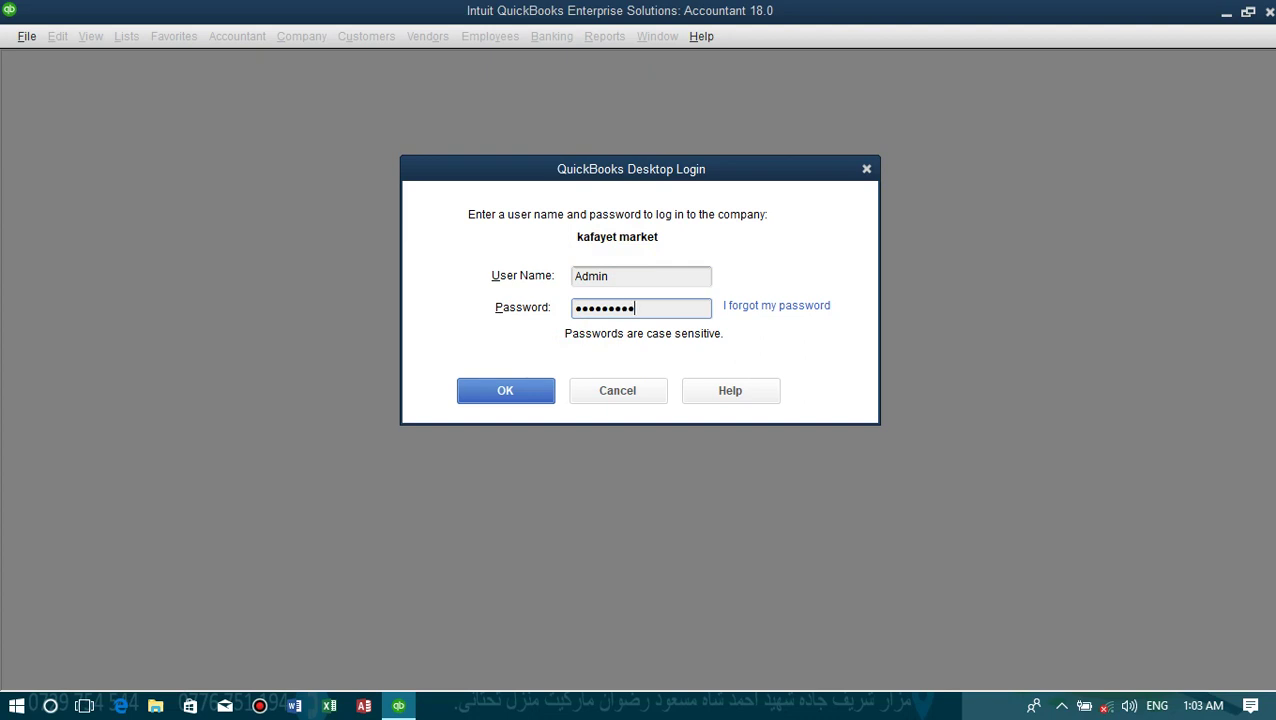
{"action": "left_click", "coordinate": [505, 392]}
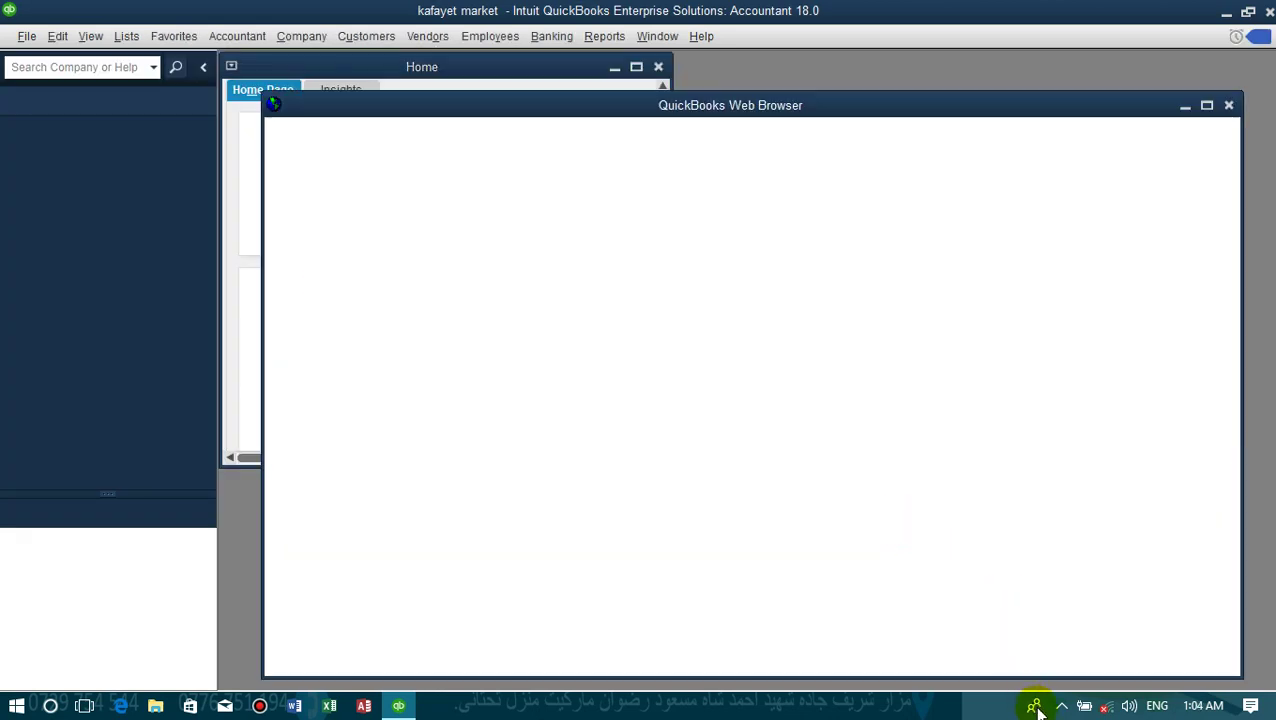
{"action": "left_click", "coordinate": [1062, 706]}
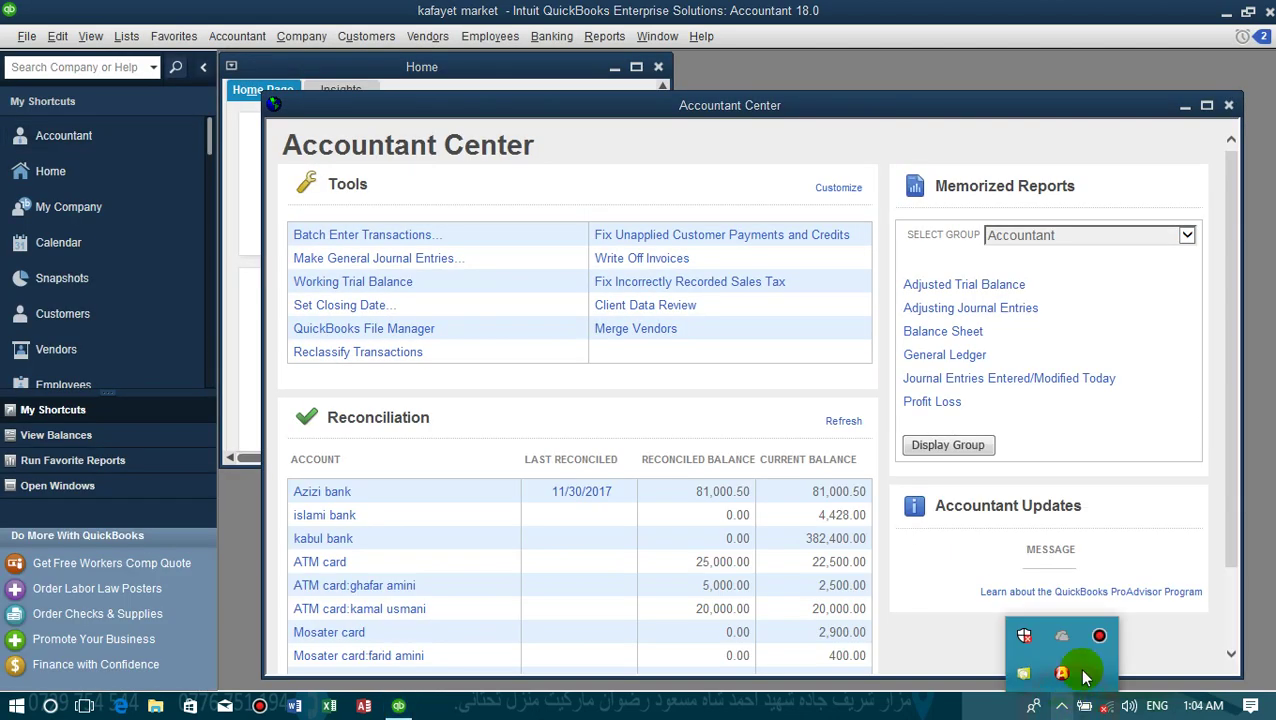